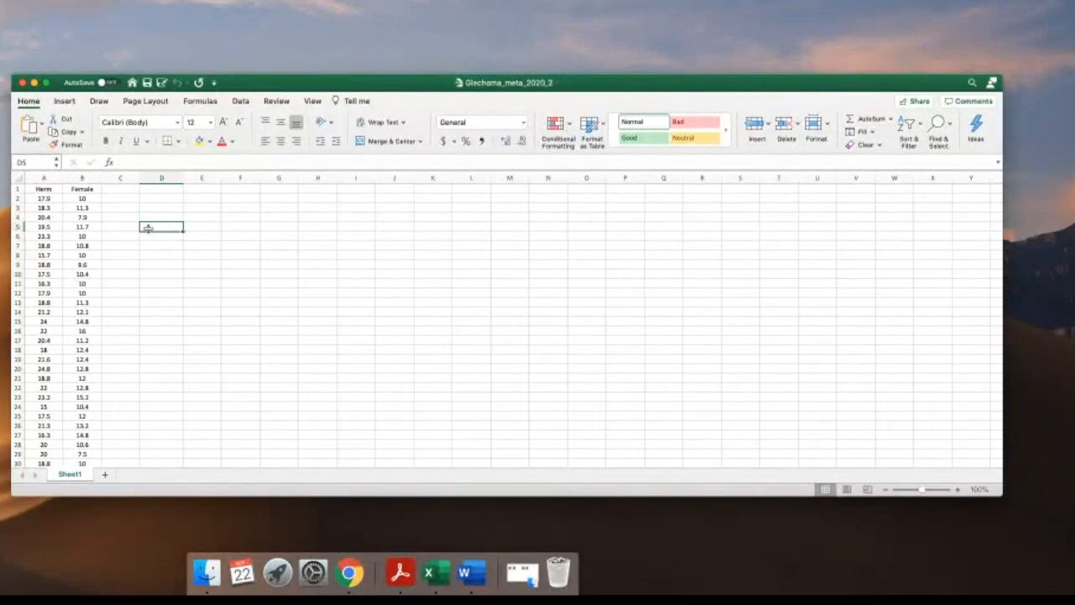
click(45, 192)
click(81, 191)
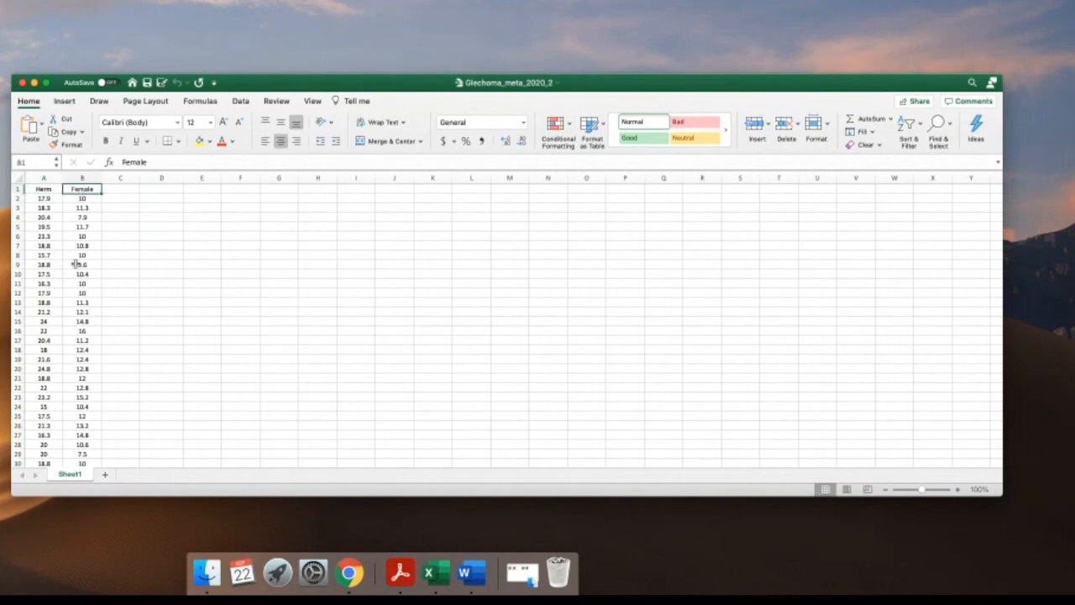
click(146, 192)
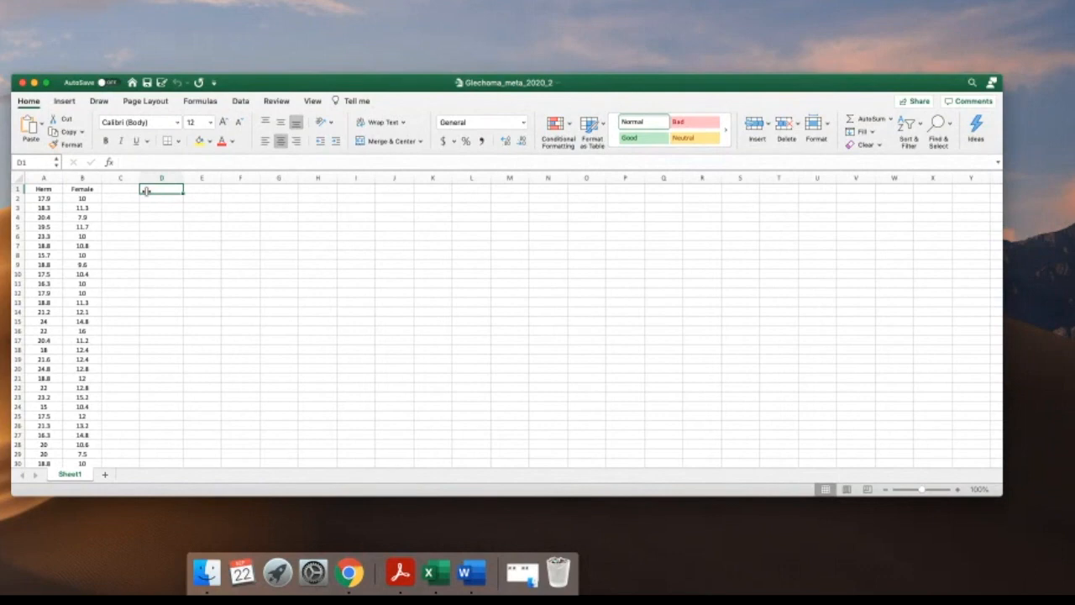
click(81, 177)
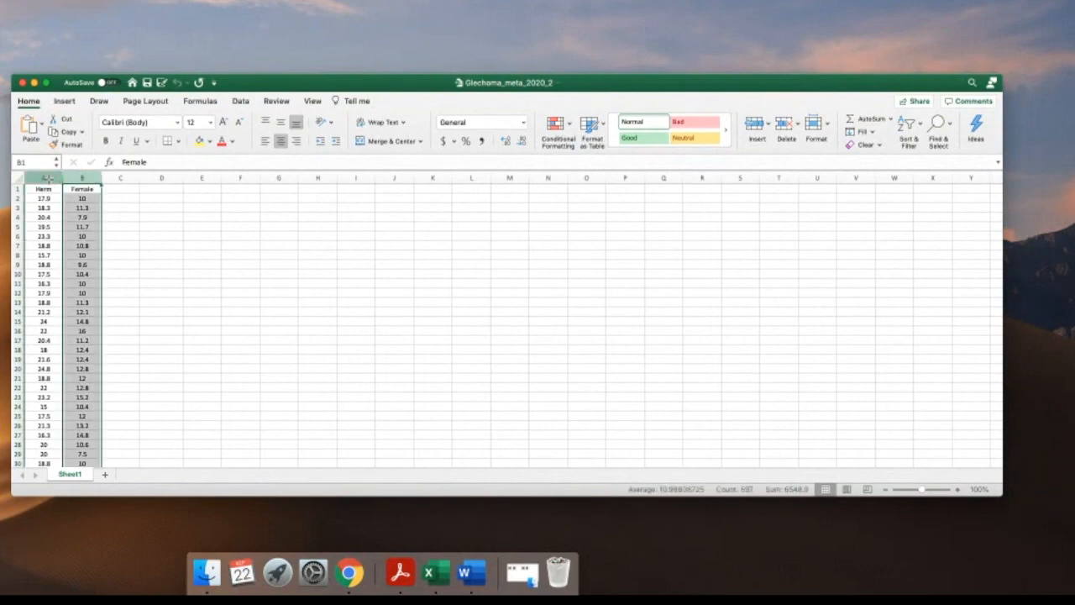
click(46, 178)
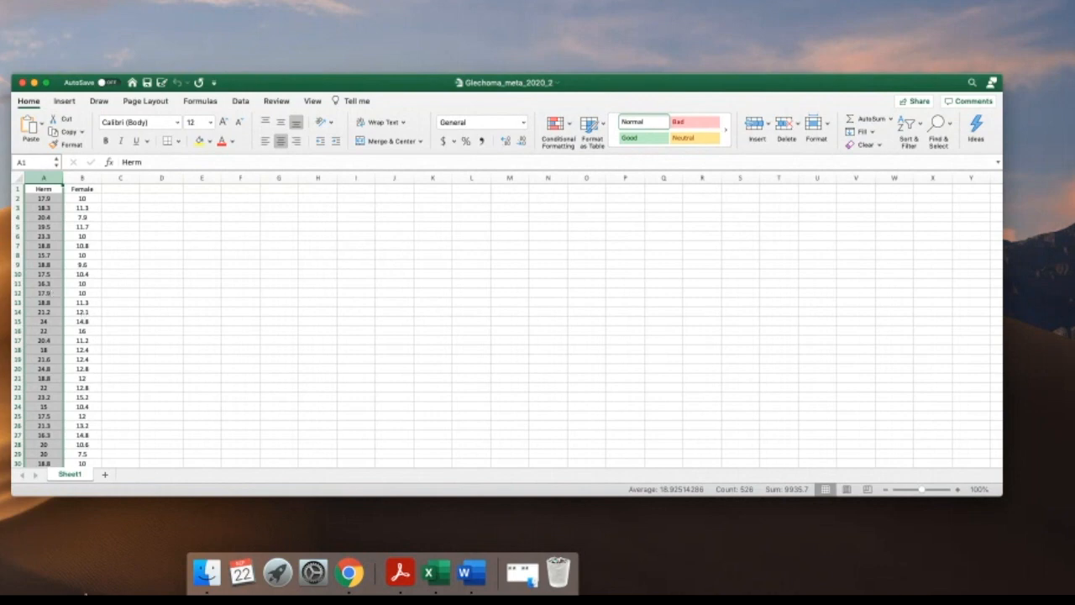
- Switch to the PDF running_a_t-test_in_excel and review its instructions on the Data Analysis t-test and the T.TEST shortcut
key(super+Tab)
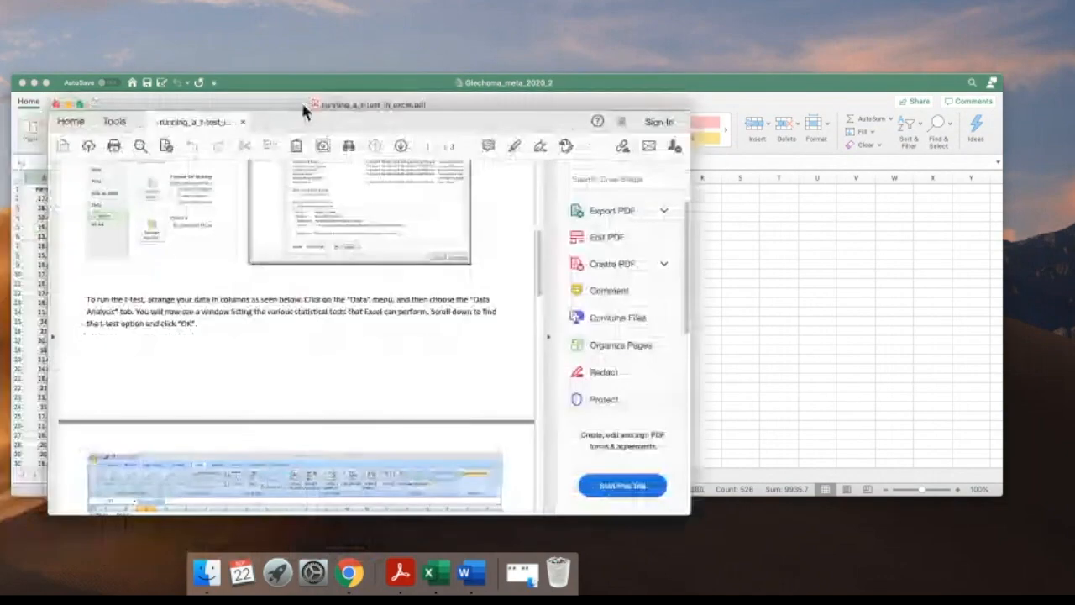
scroll(326, 205, up, 5)
scroll(325, 215, down, 9)
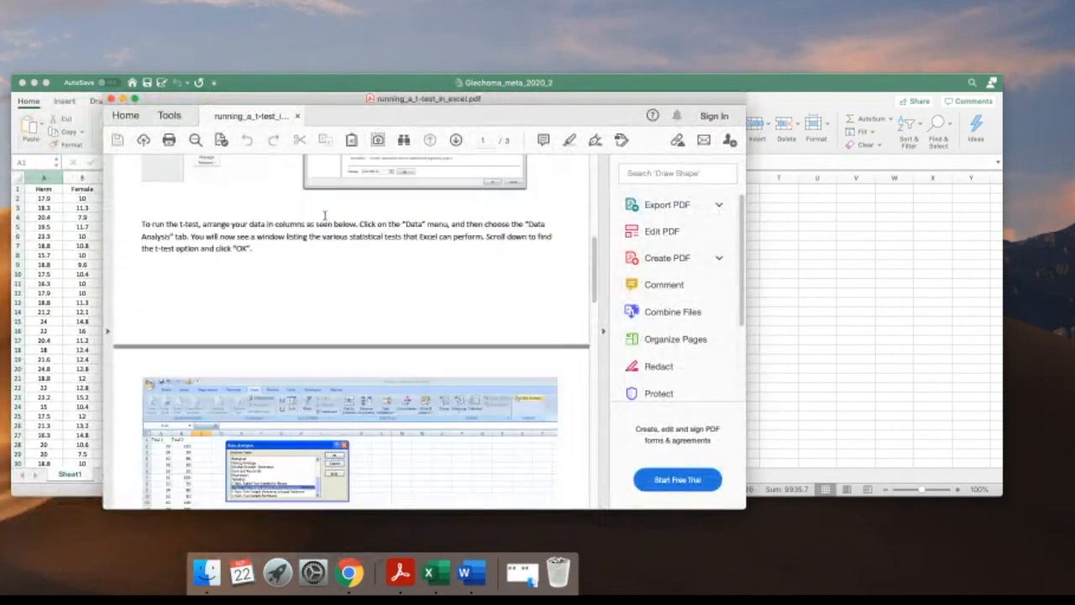
scroll(324, 218, down, 8)
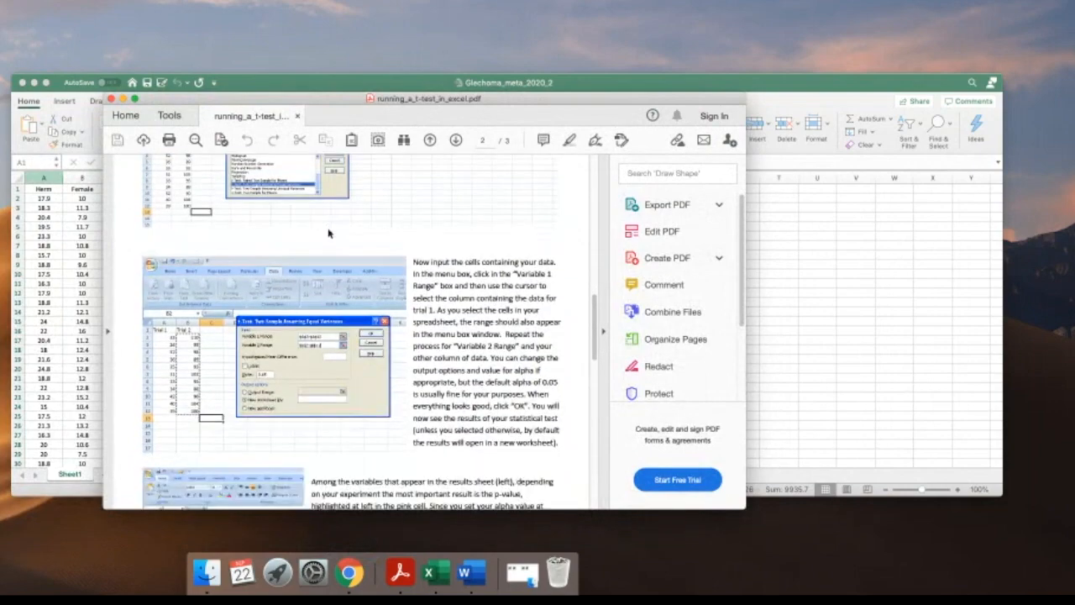
scroll(324, 223, down, 6)
scroll(325, 223, up, 3)
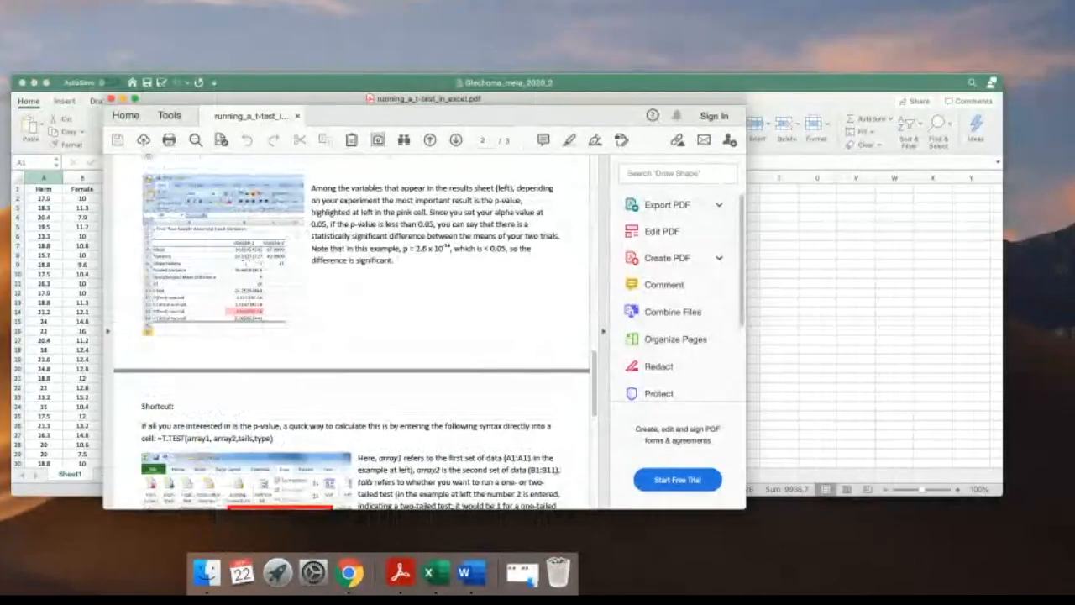
scroll(428, 336, up, 3)
scroll(428, 335, up, 4)
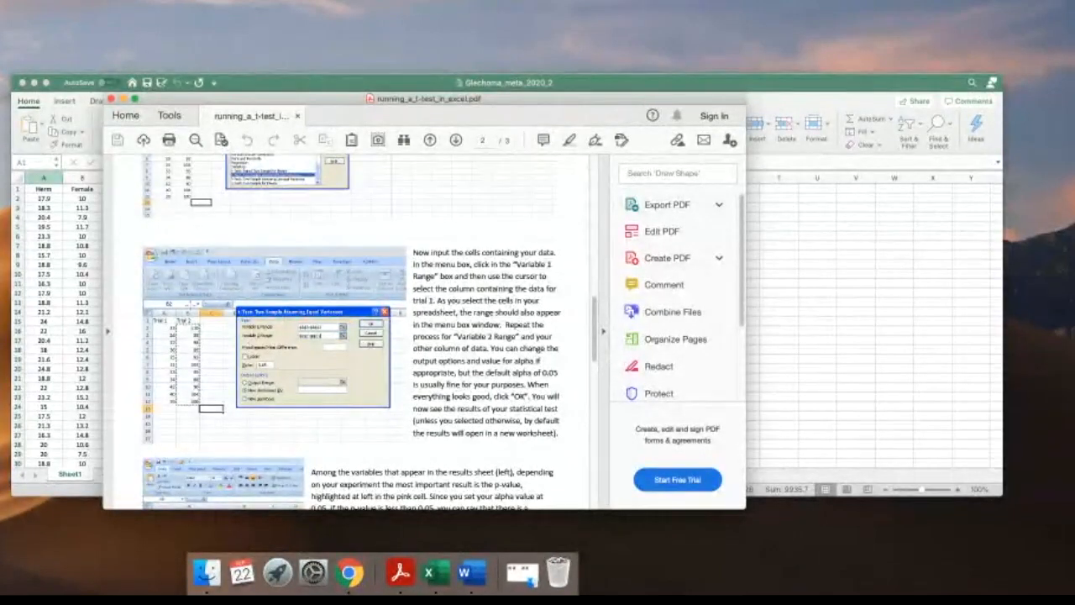
scroll(191, 305, up, 2)
scroll(216, 314, up, 5)
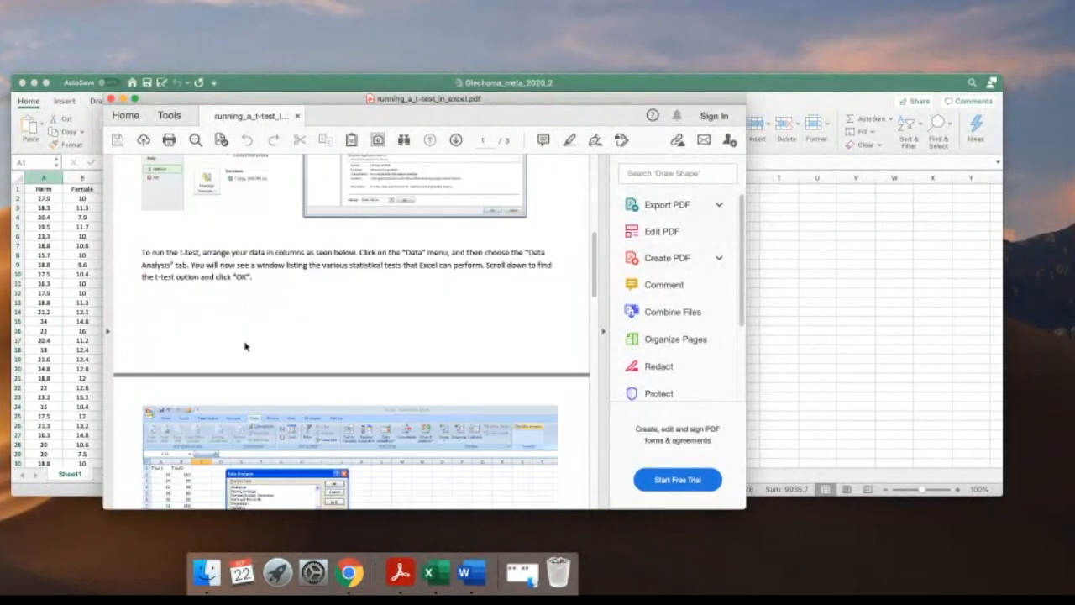
scroll(242, 336, down, 3)
scroll(241, 314, up, 5)
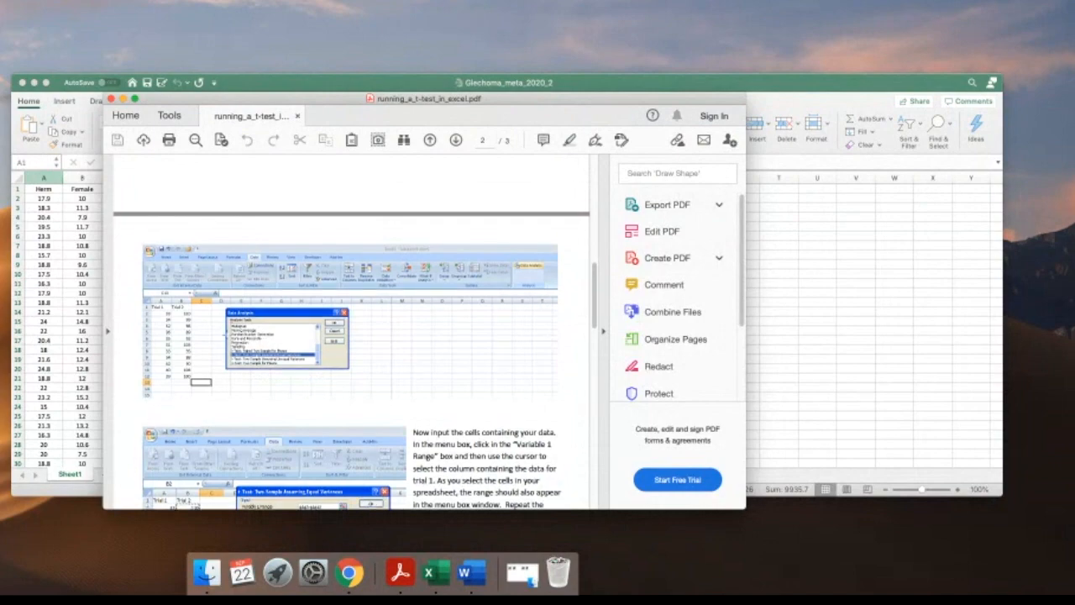
scroll(296, 266, up, 2)
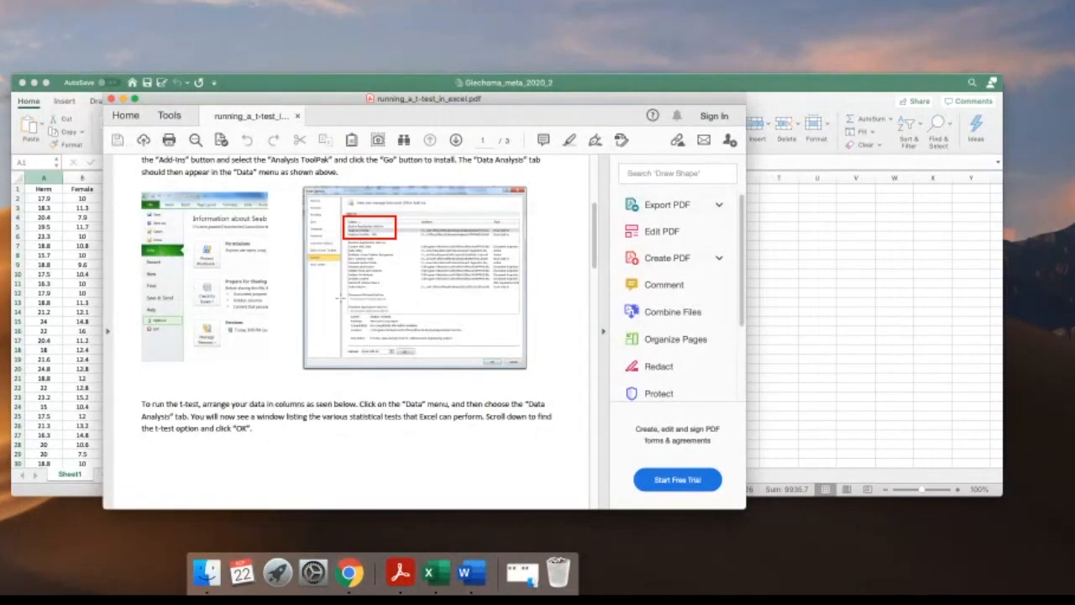
scroll(370, 264, down, 5)
scroll(313, 313, down, 5)
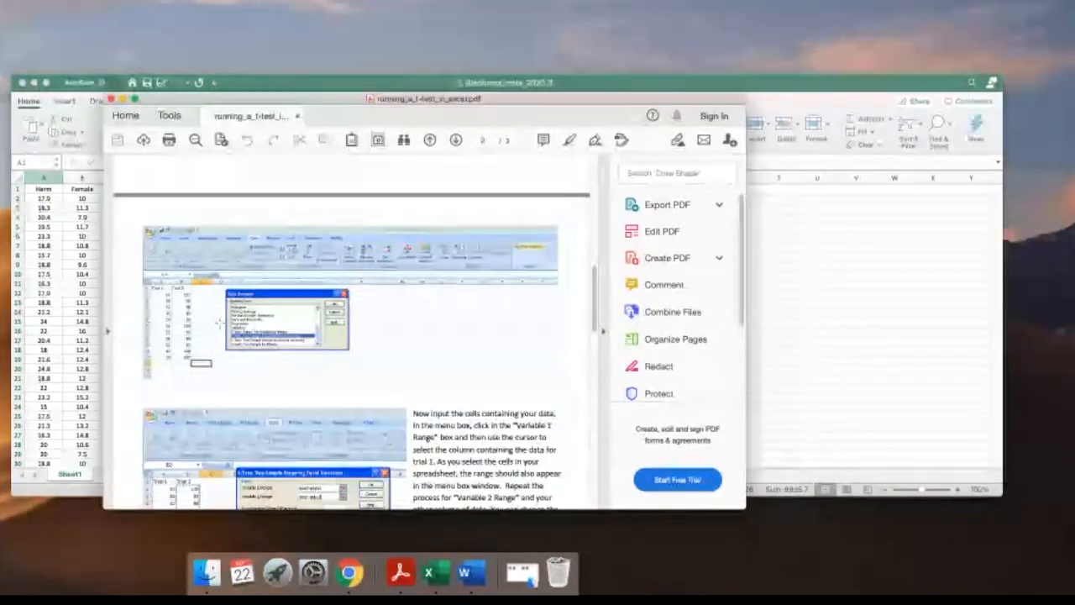
scroll(326, 358, down, 10)
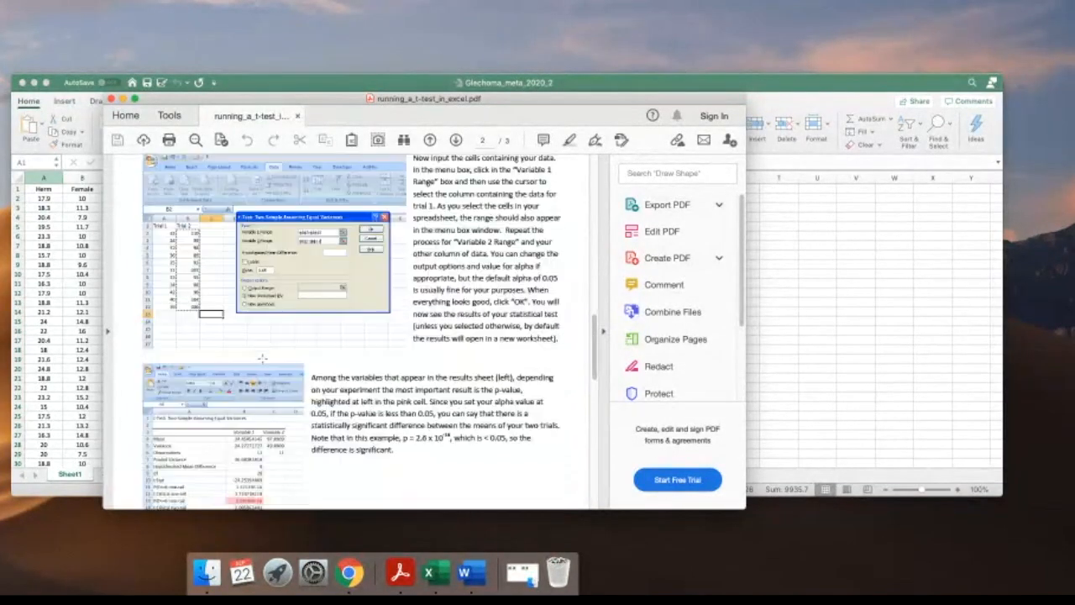
scroll(273, 284, down, 2)
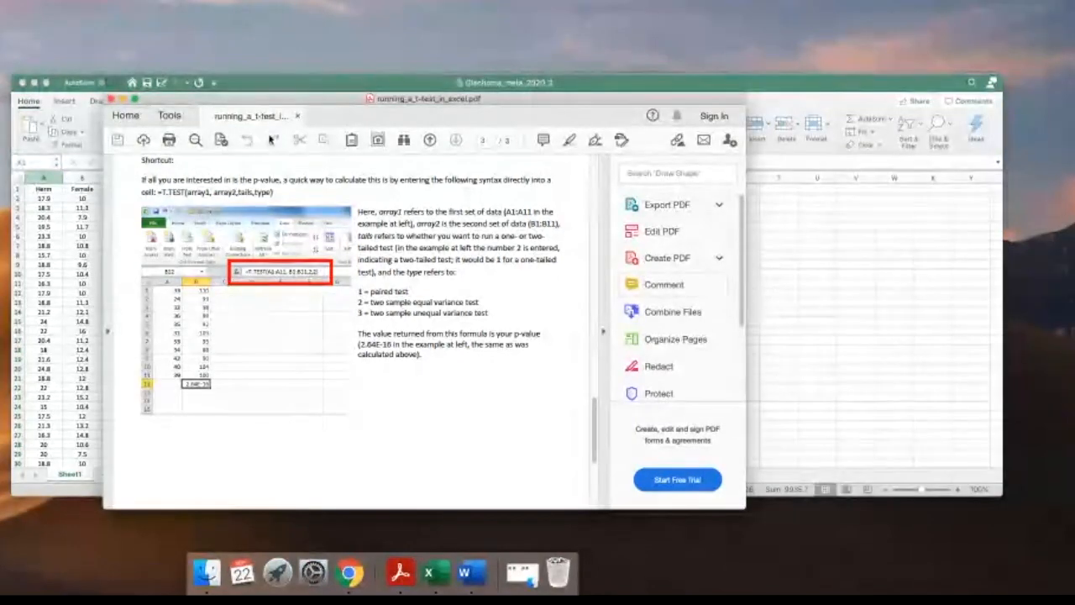
click(123, 99)
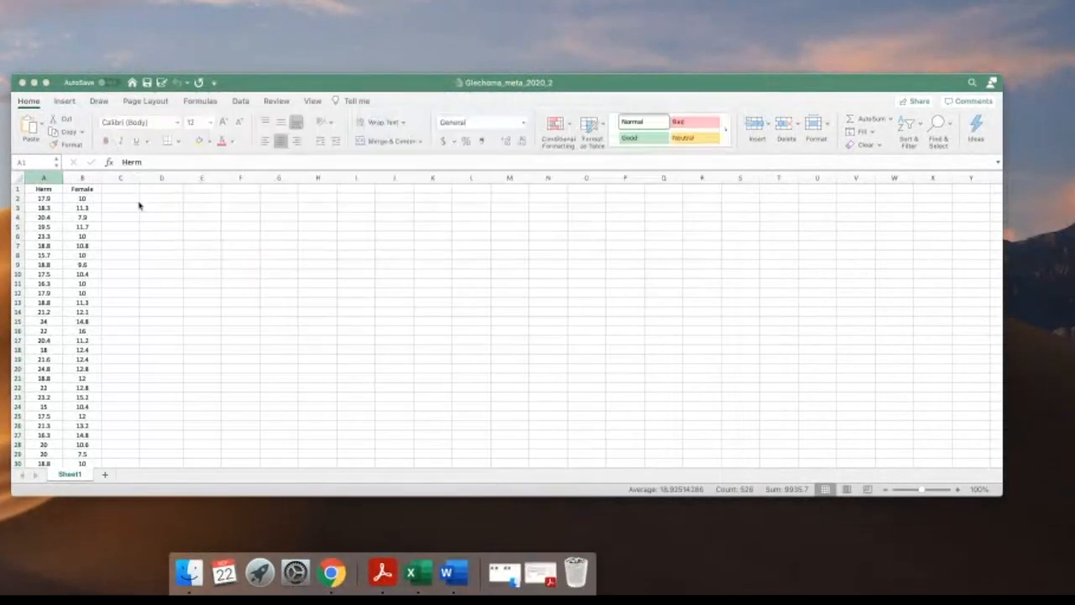
- Enter the row labels herm in cell D2 and female in cell D3 beside the data columns
click(126, 190)
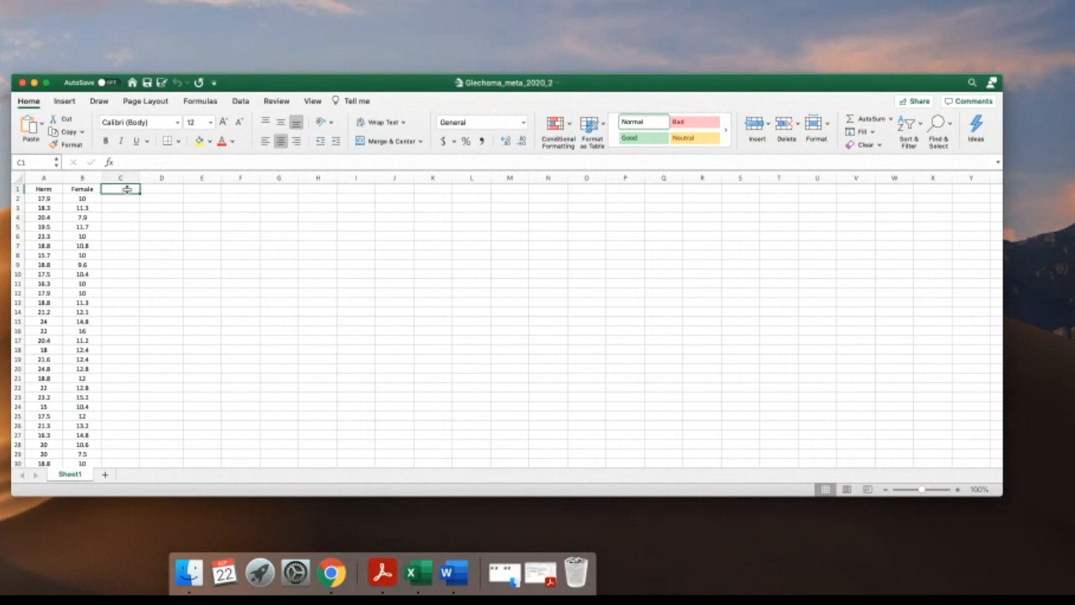
click(151, 198)
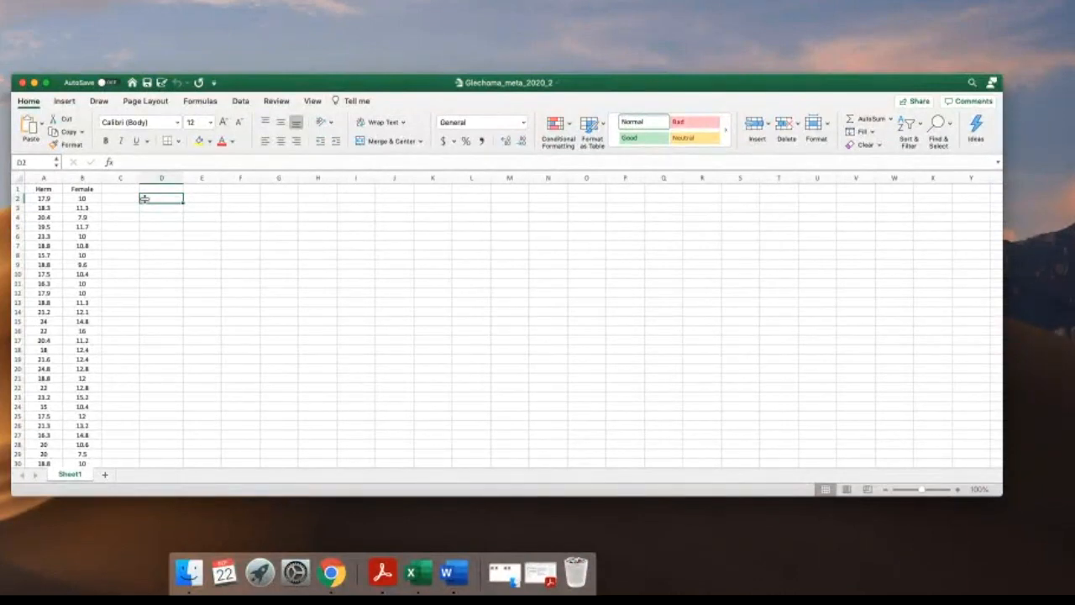
text(Herm)
key(Return)
text(female)
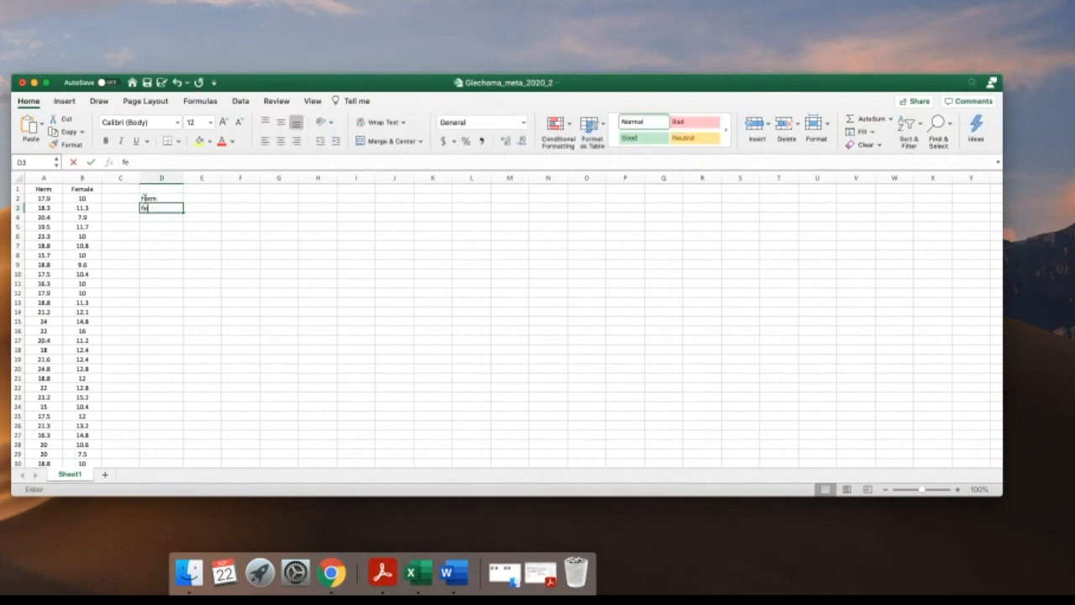
key(Up)
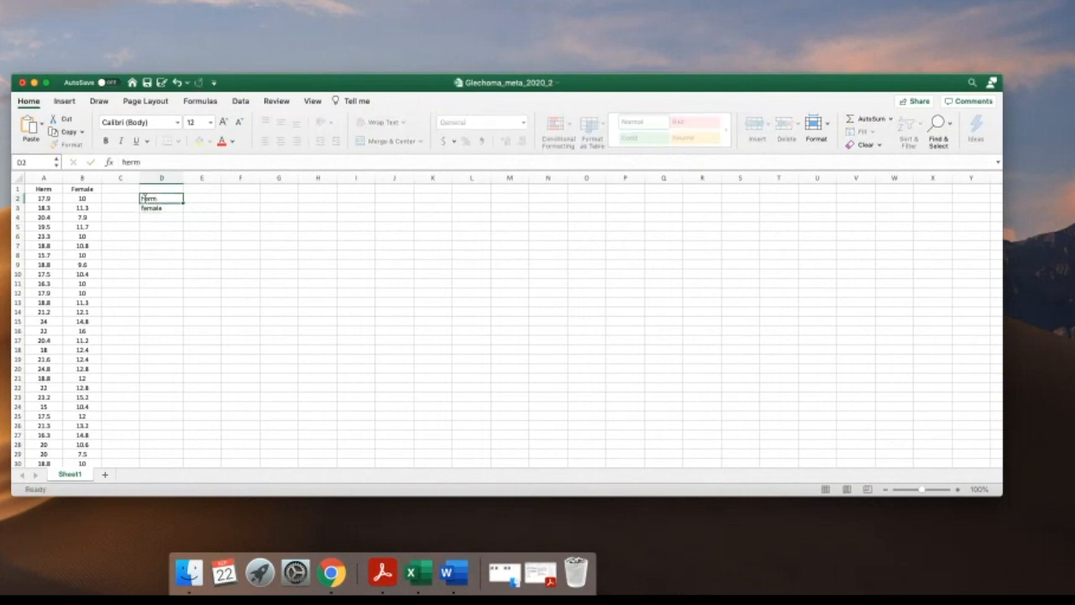
- Add the column headings mean in cell E1 and std.dev in cell F1 for the summary table
key(Right)
key(Up)
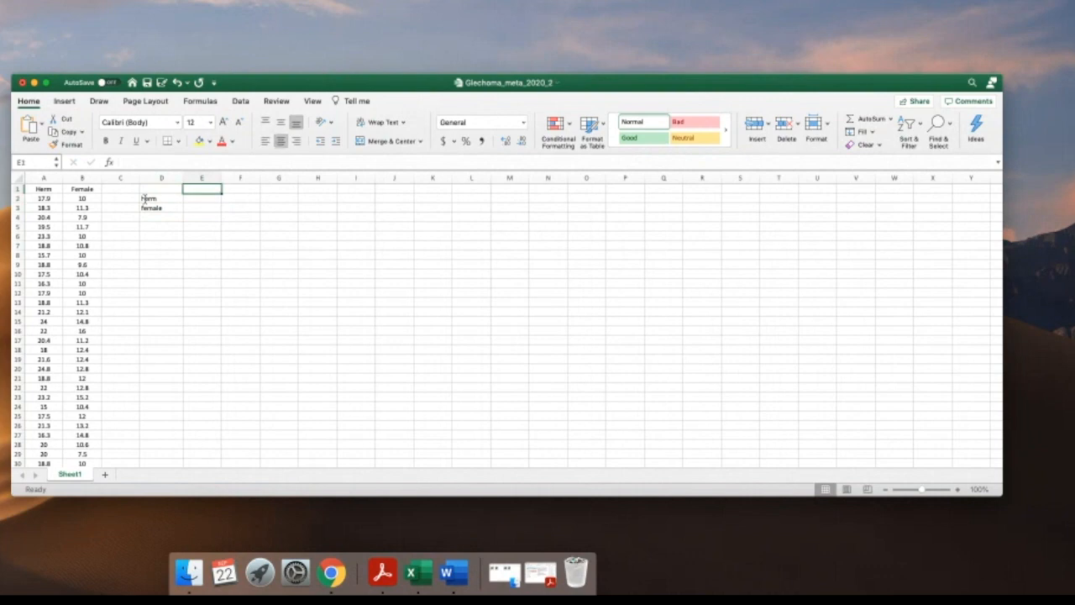
text(mean)
key(Tab)
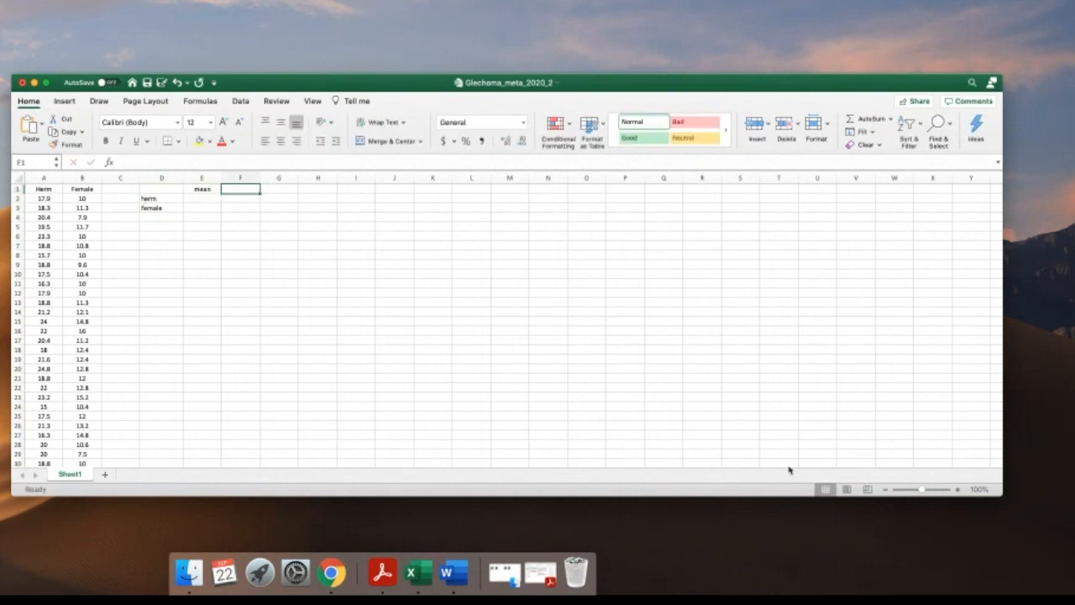
drag(1000, 499, 1009, 533)
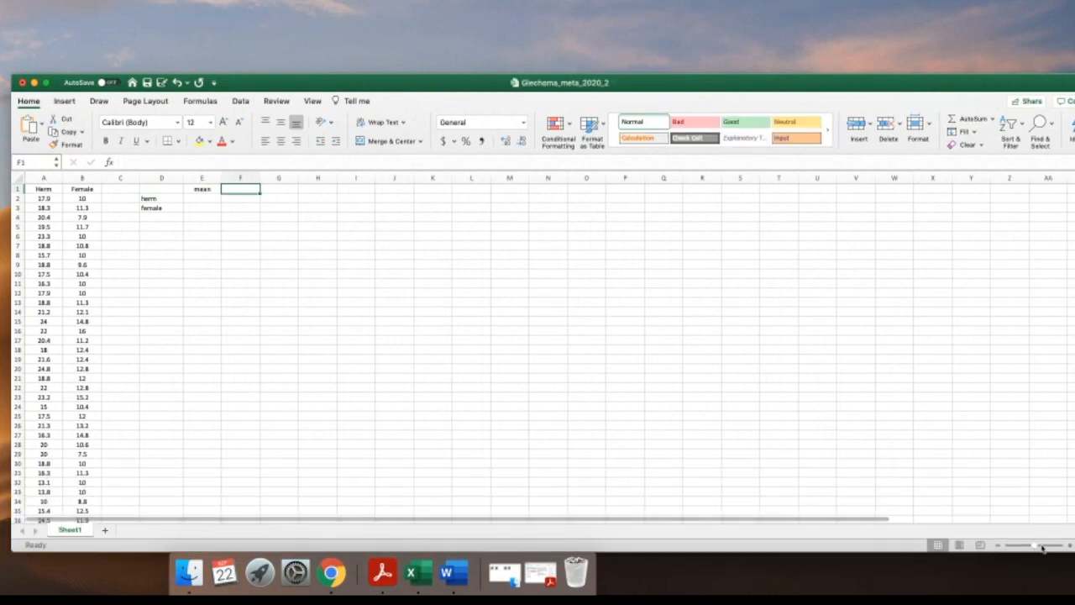
click(1070, 546)
click(1070, 546)
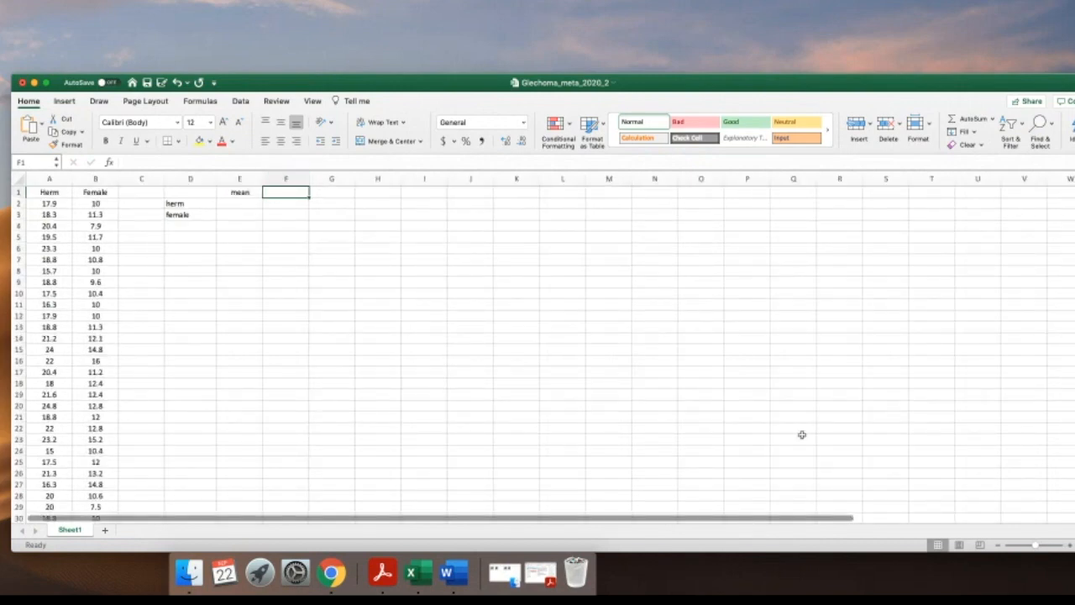
click(1070, 546)
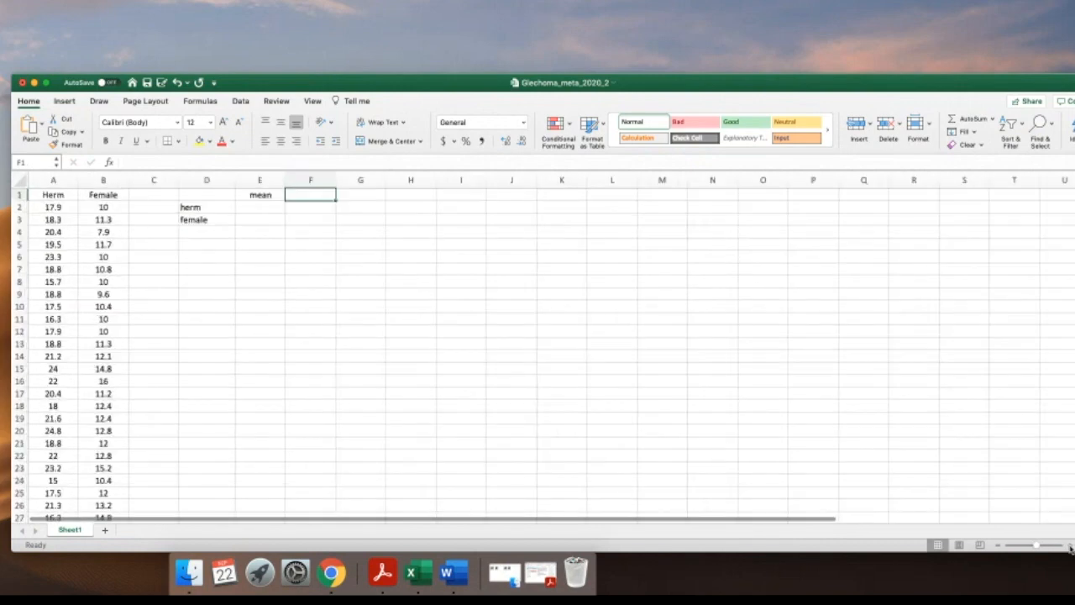
click(1070, 546)
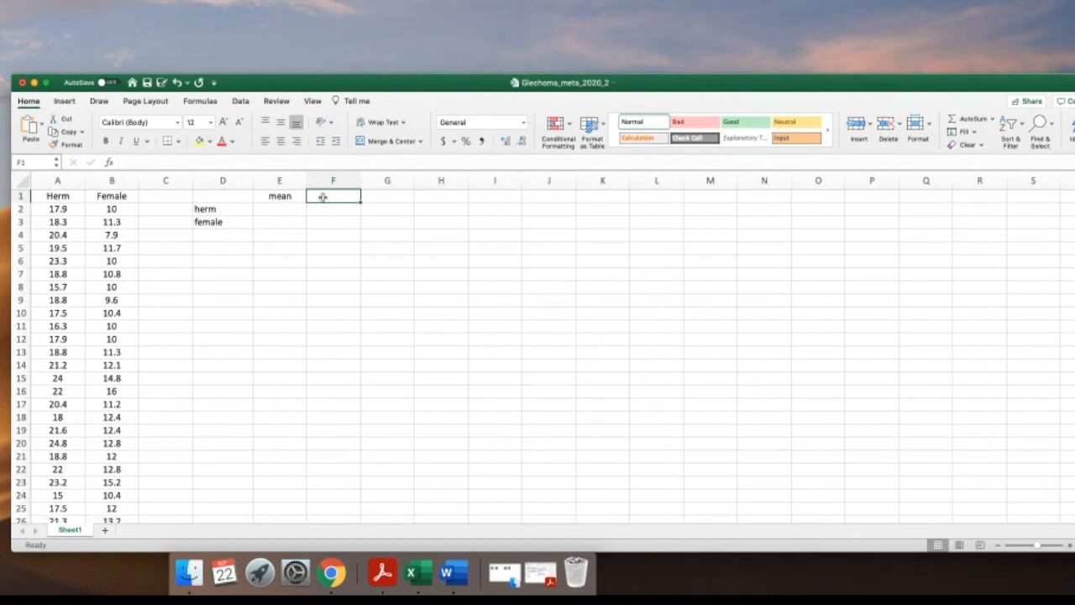
text(std)
text(.)
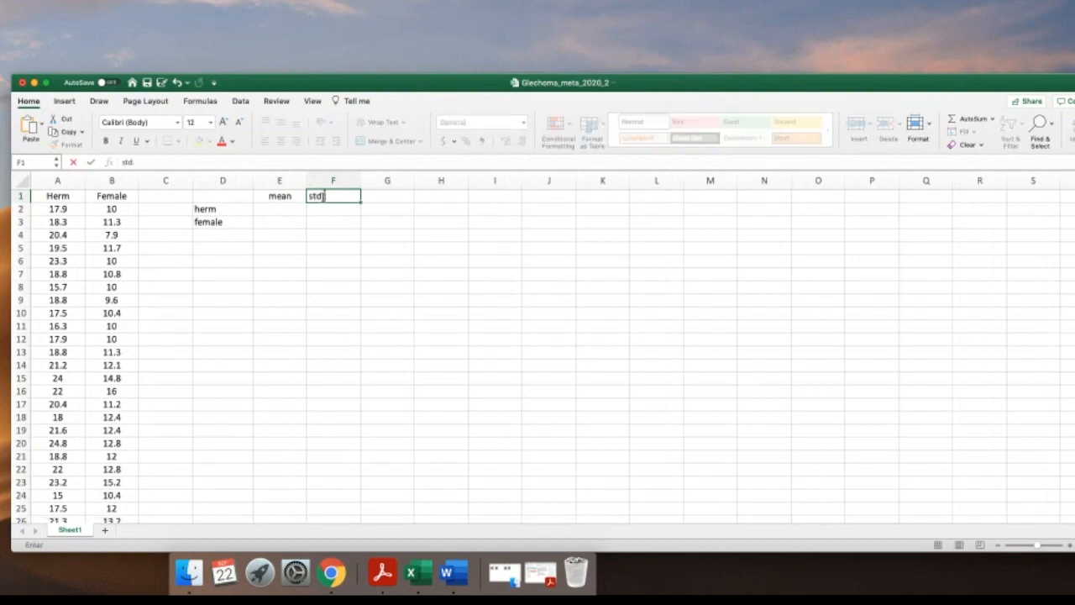
text(dev)
- Calculate the herm mean in cell E2 with an AVERAGE formula over the Herm data in A2:A526
click(274, 207)
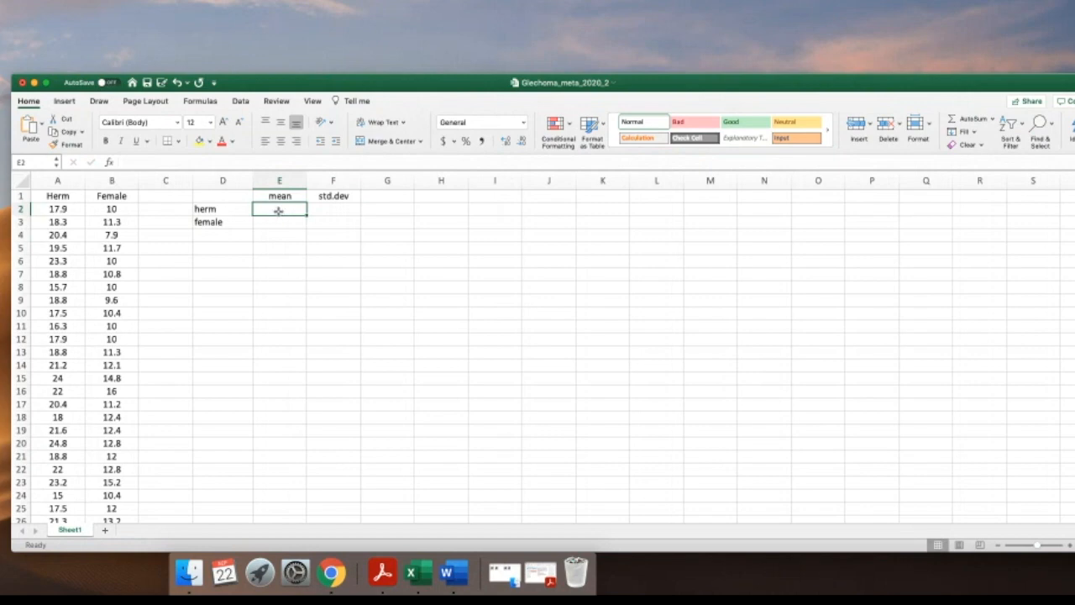
text(=)
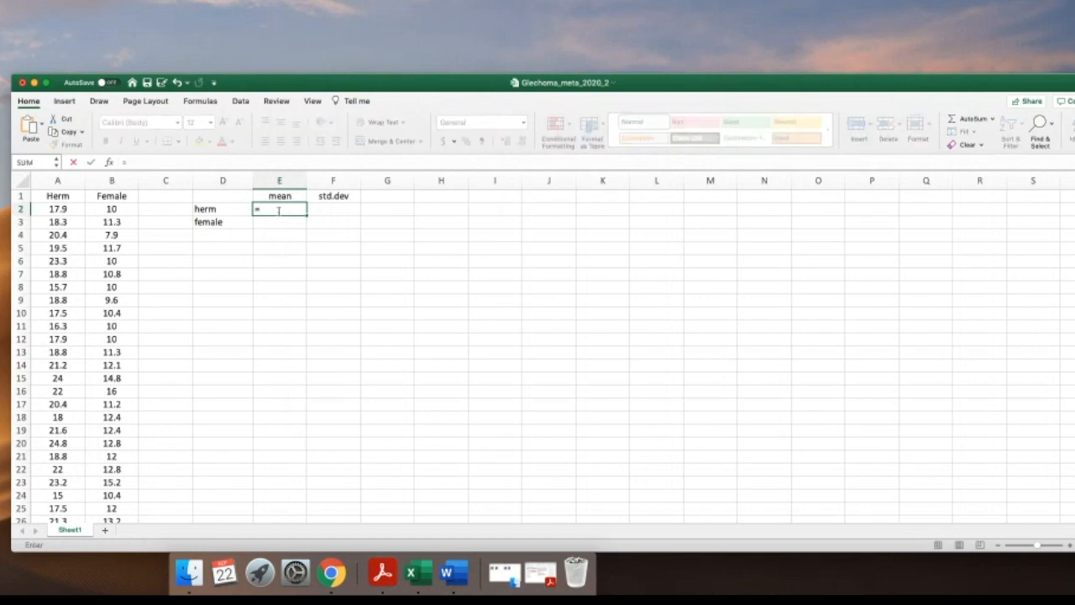
text(average()
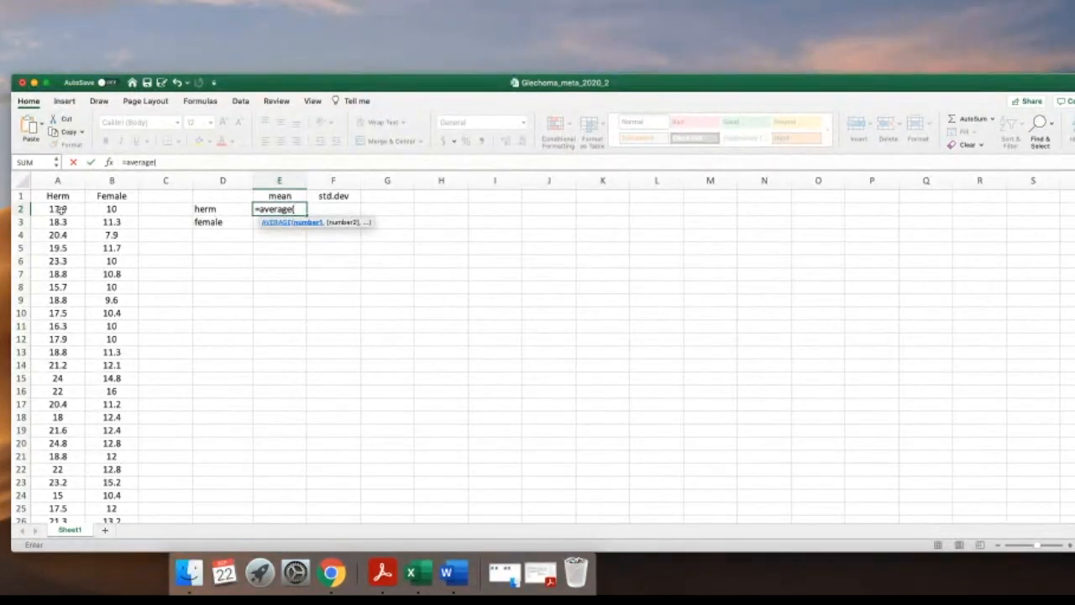
drag(60, 209, 41, 590)
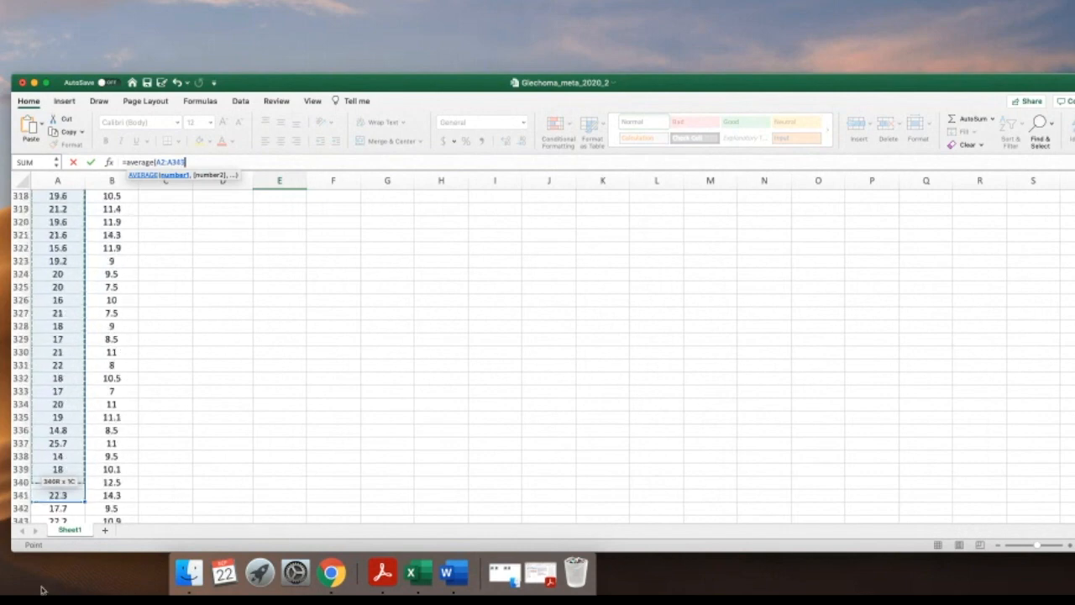
drag(45, 582, 52, 582)
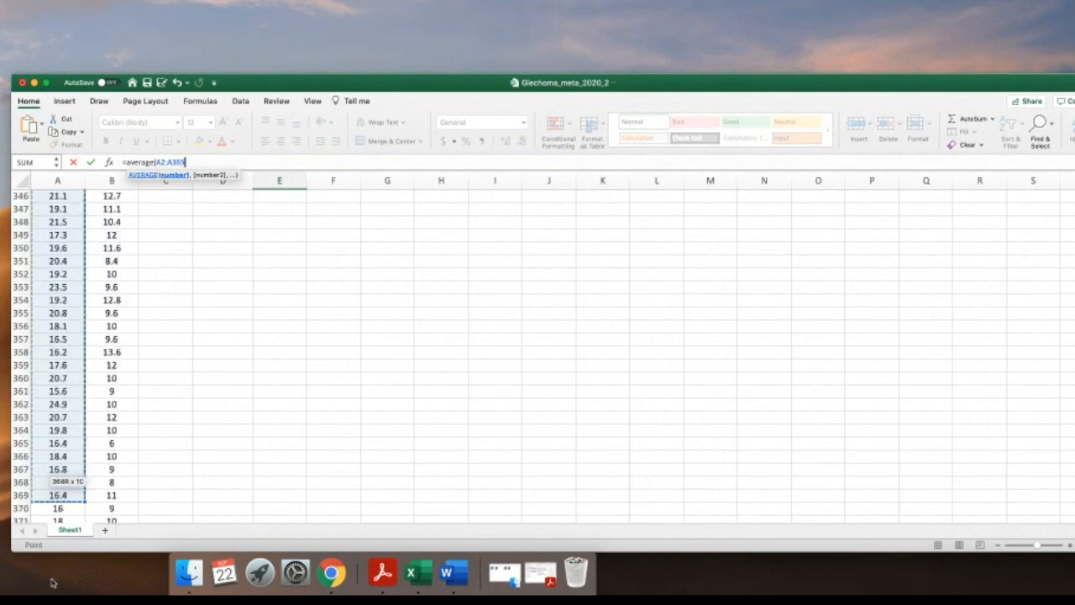
drag(50, 578, 63, 326)
text())
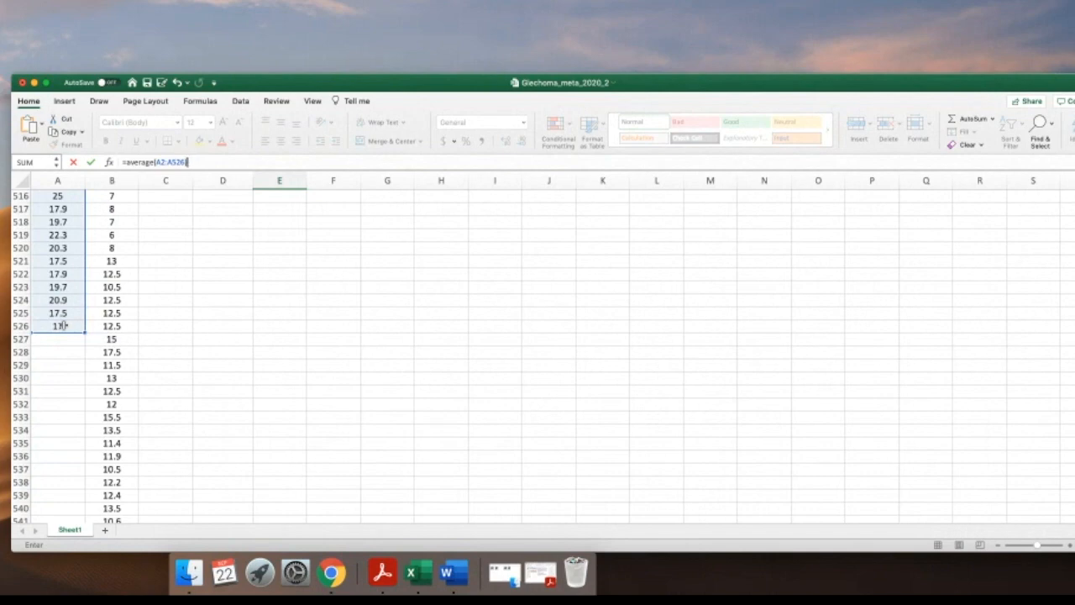
key(Return)
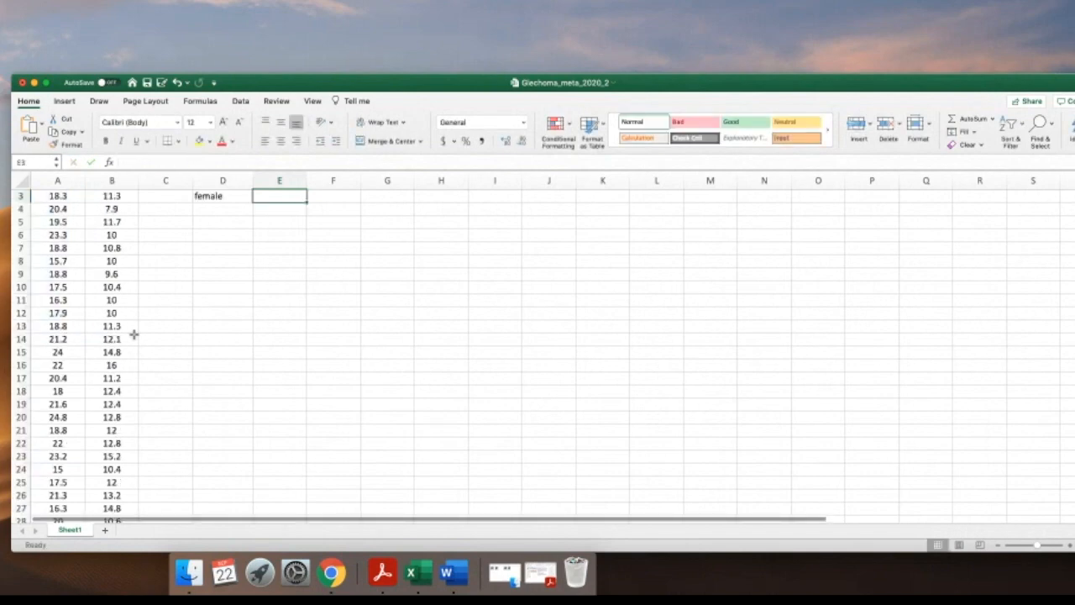
click(290, 209)
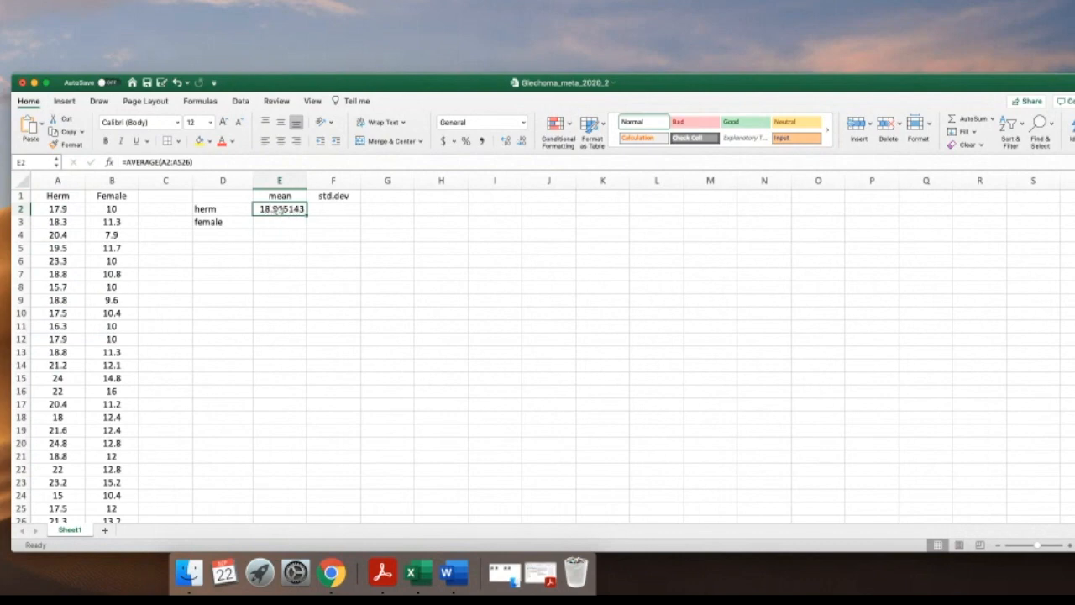
- Check the range used by the herm mean formula in cell E2 against the Herm data column
double_click(278, 212)
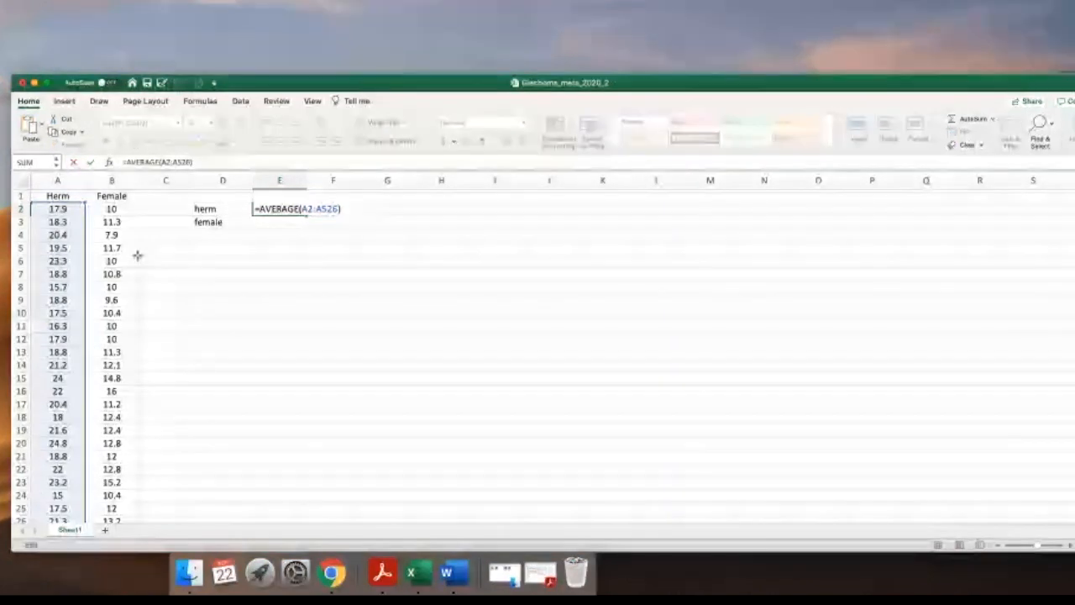
scroll(93, 267, down, 15)
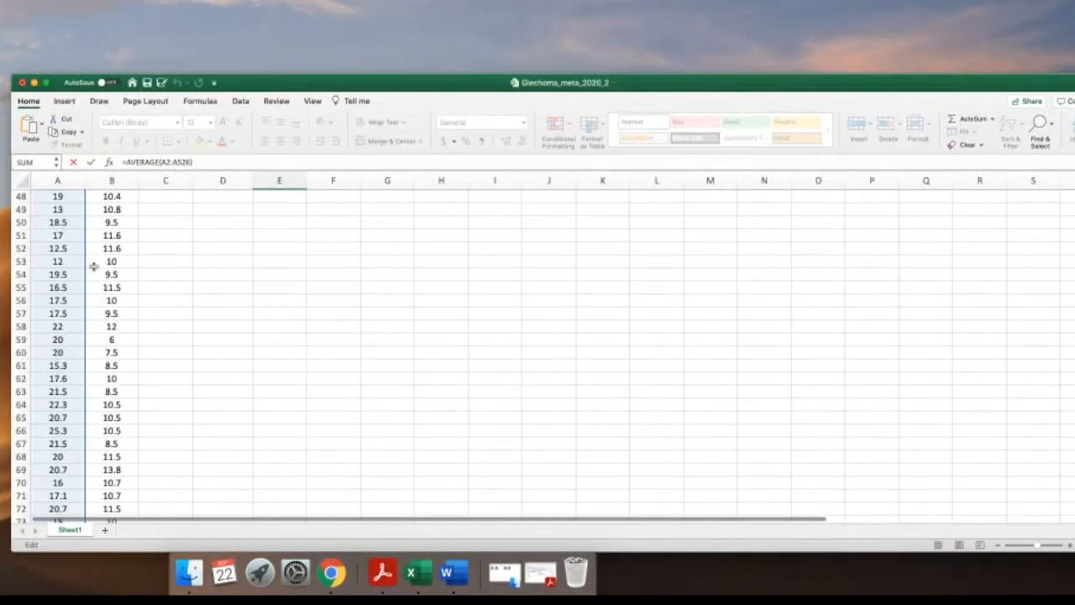
scroll(93, 266, down, 8)
scroll(95, 266, up, 8)
scroll(95, 267, up, 15)
key(Return)
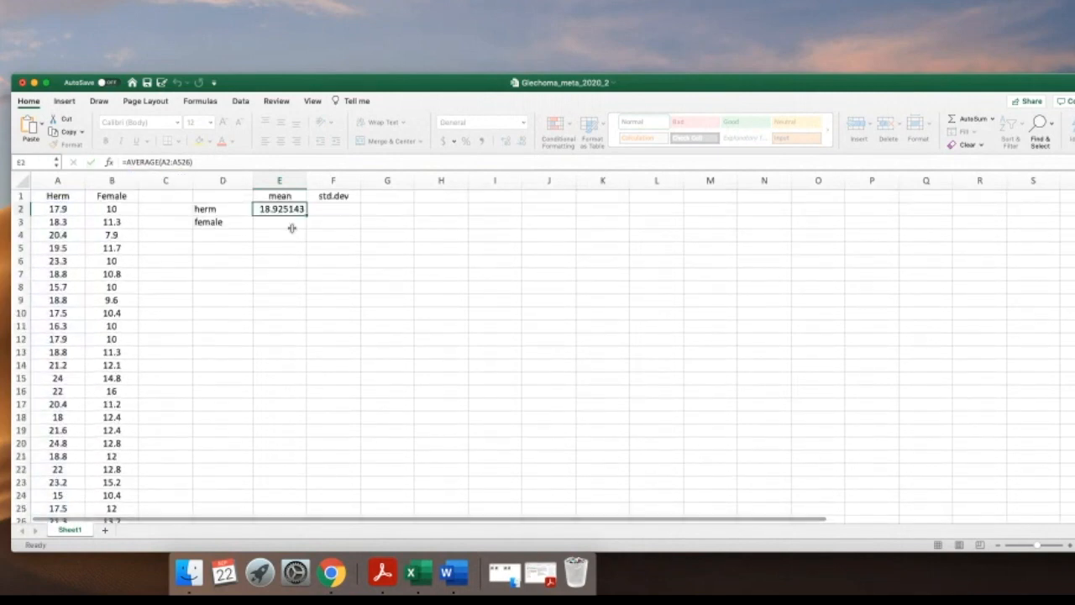
- Calculate the female mean in cell E3 with an AVERAGE formula over the Female data in B2:B597
click(276, 220)
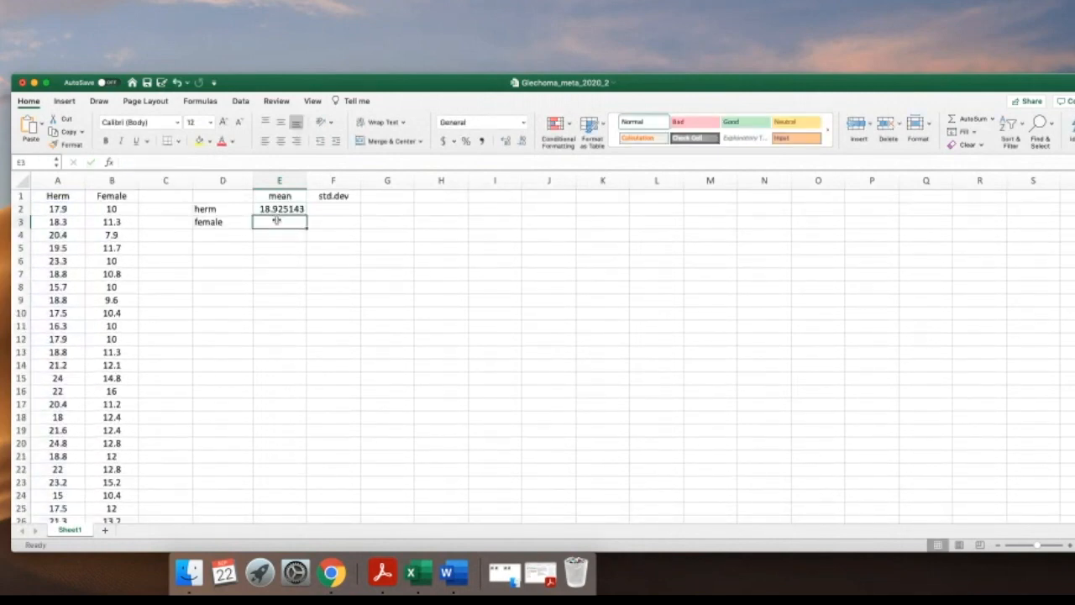
text(=average()
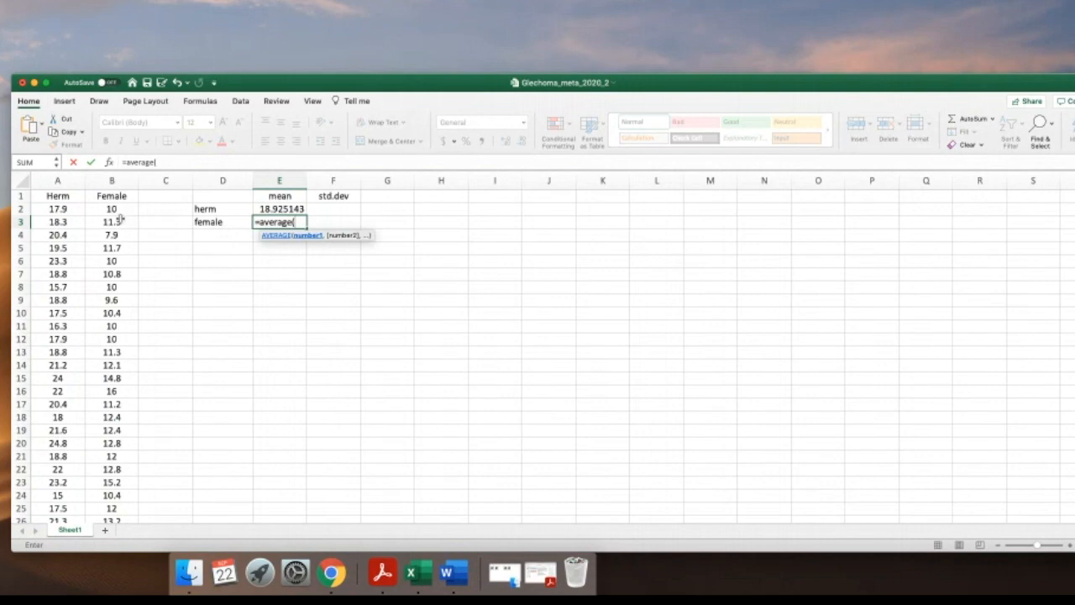
drag(114, 210, 116, 252)
drag(116, 354, 123, 583)
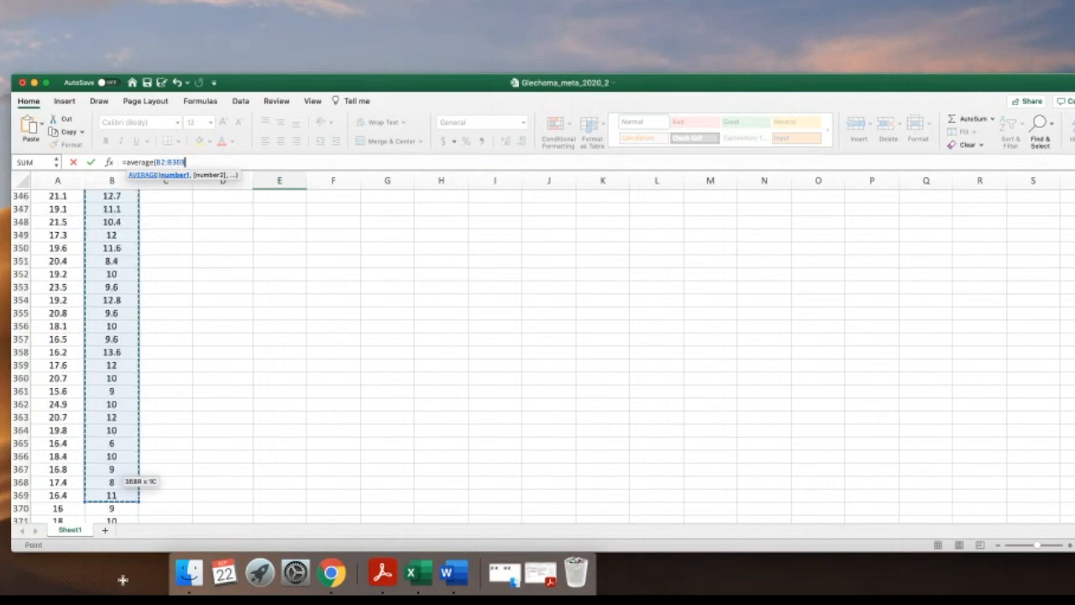
drag(117, 535, 119, 514)
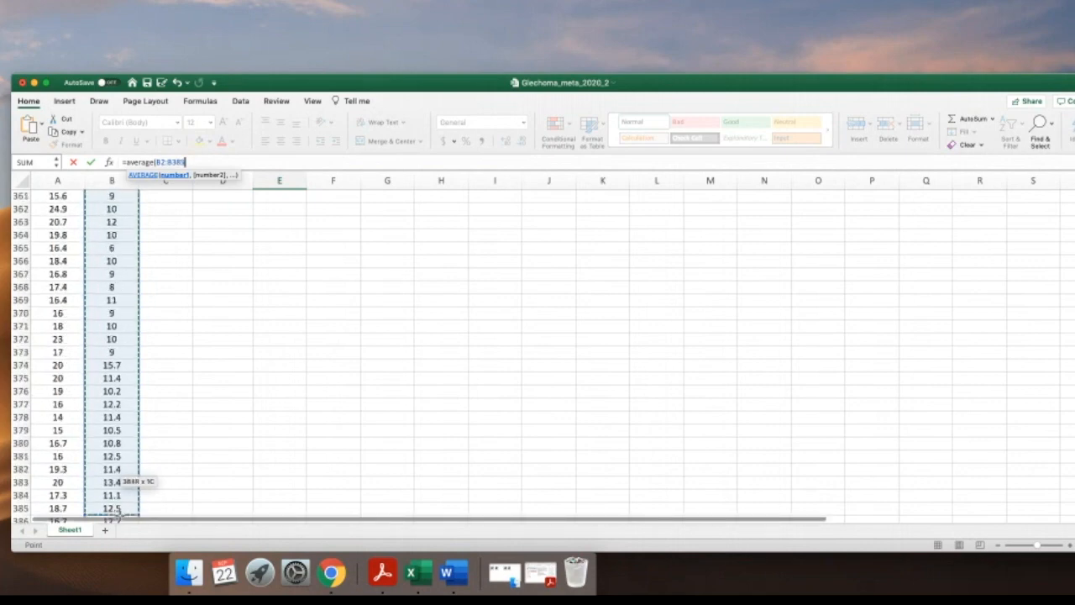
drag(120, 563, 121, 487)
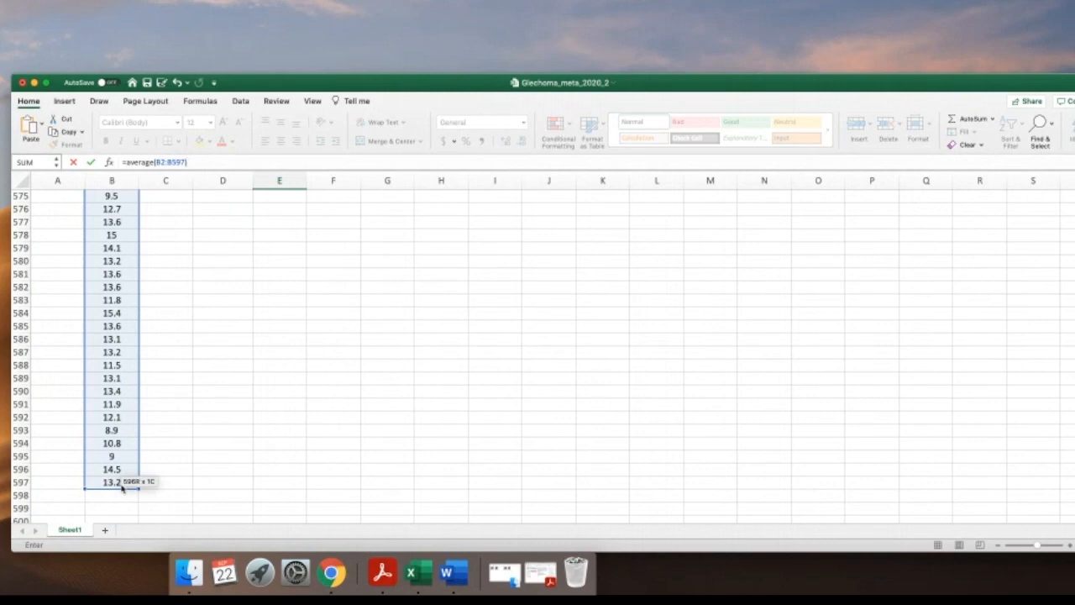
key(Return)
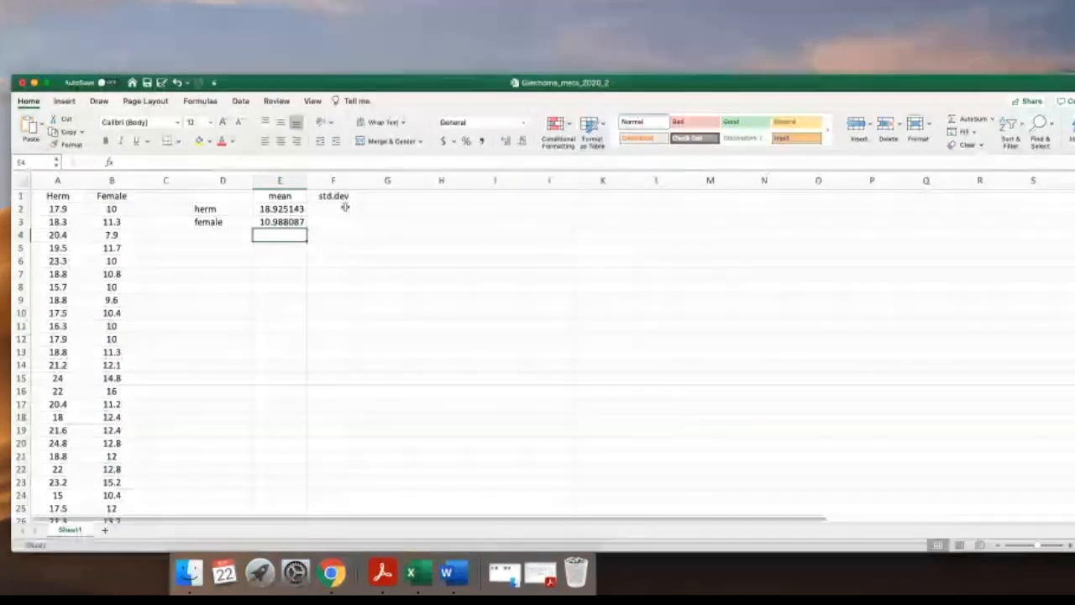
- Calculate the herm standard deviation in cell F2 with a STDEV formula over A2:A526 and check the formula
click(344, 206)
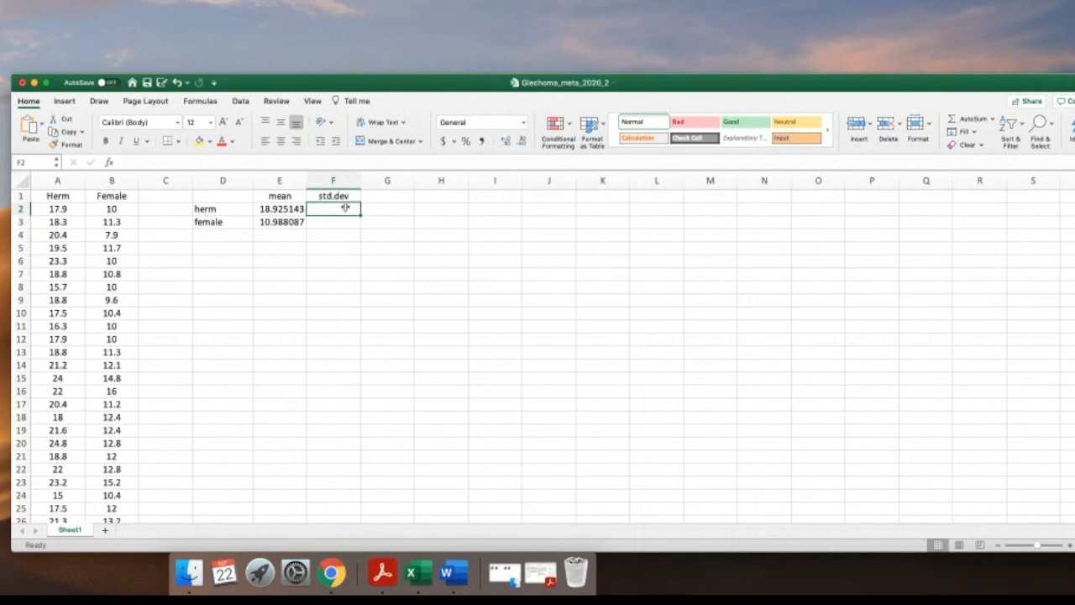
text(=)
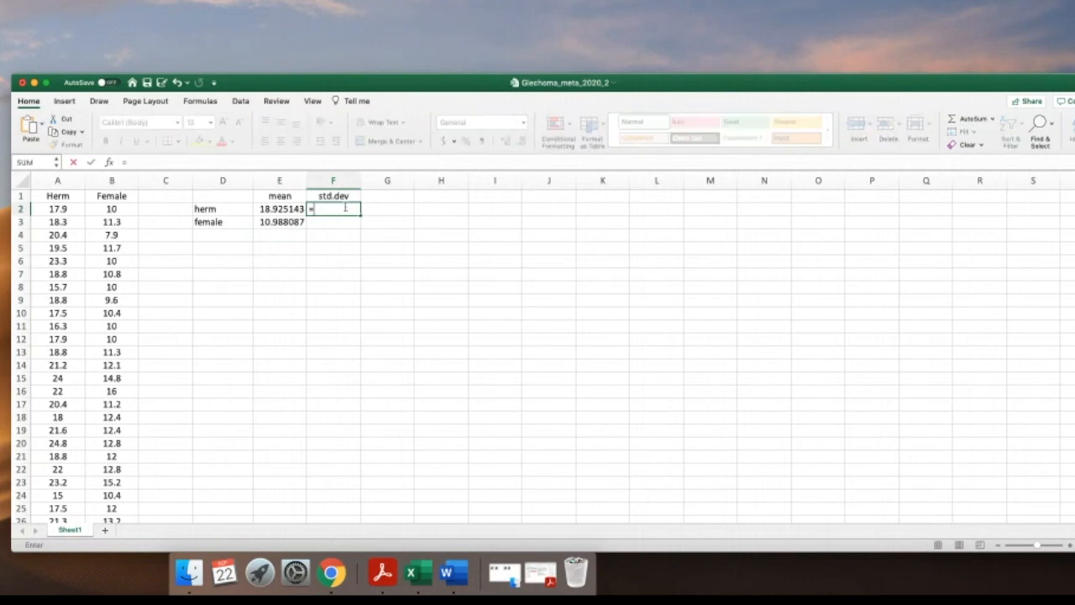
text(stdev()
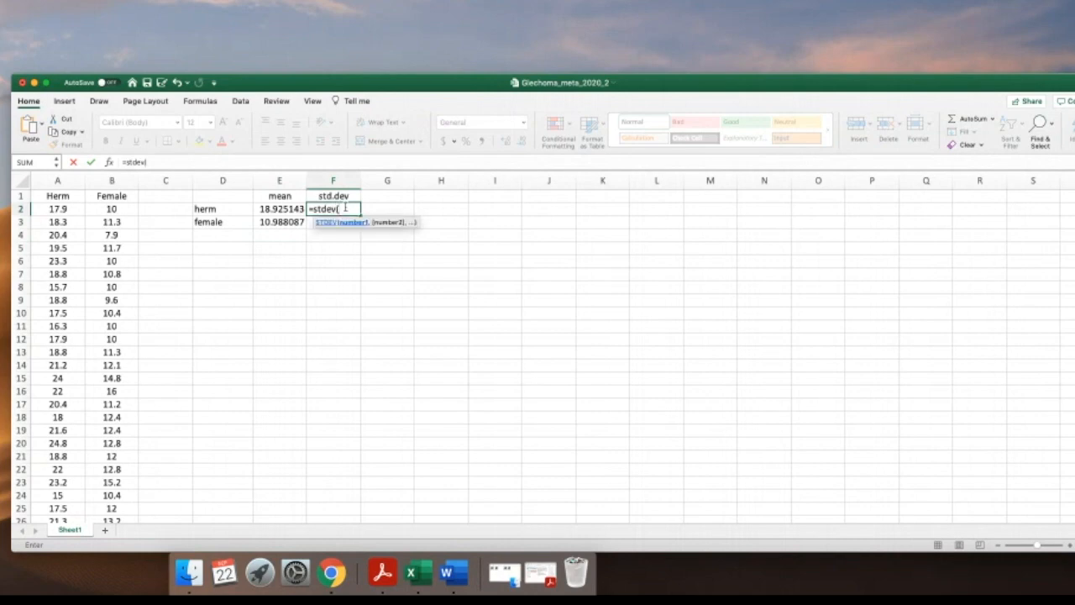
drag(59, 209, 57, 593)
drag(56, 592, 59, 353)
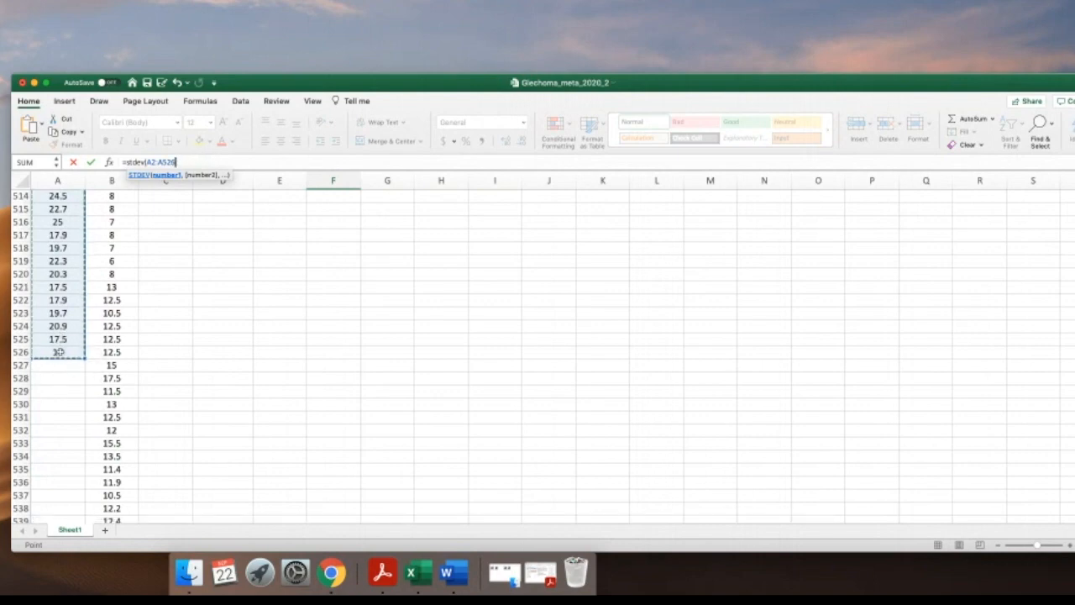
text())
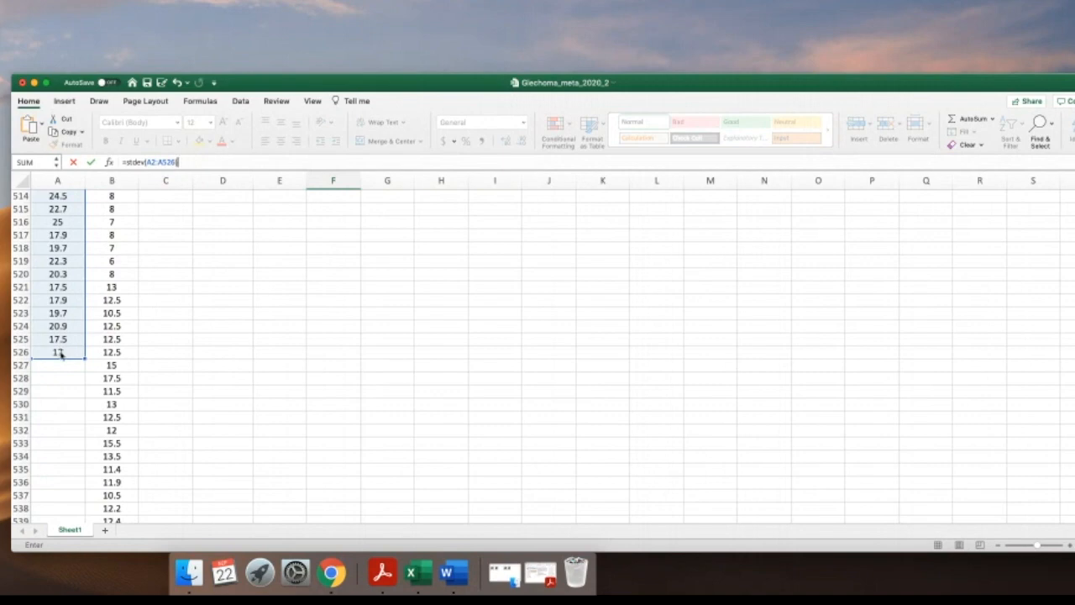
key(Return)
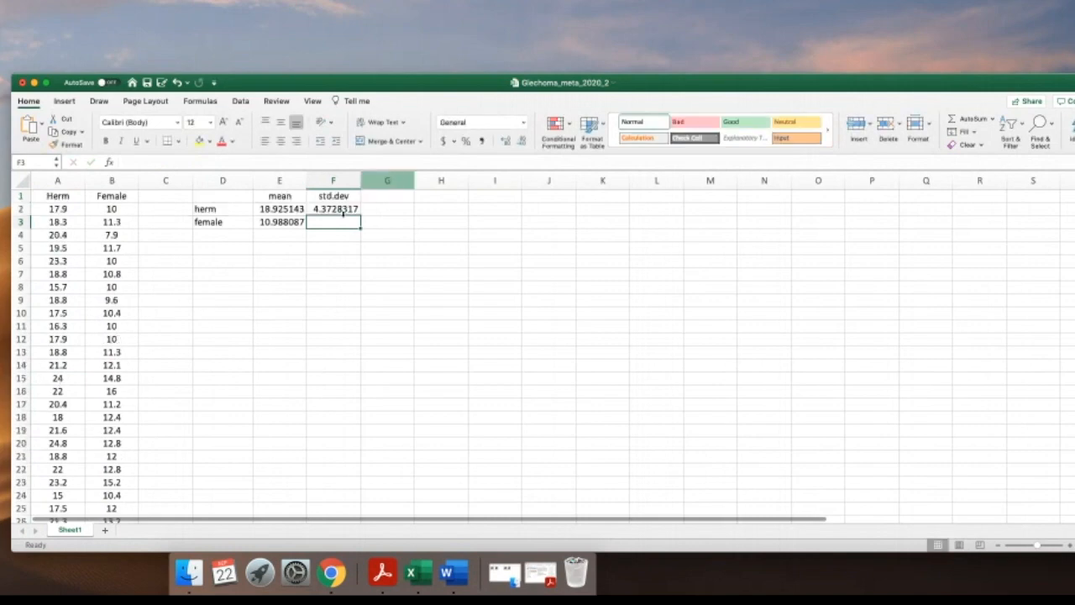
click(335, 209)
double_click(335, 210)
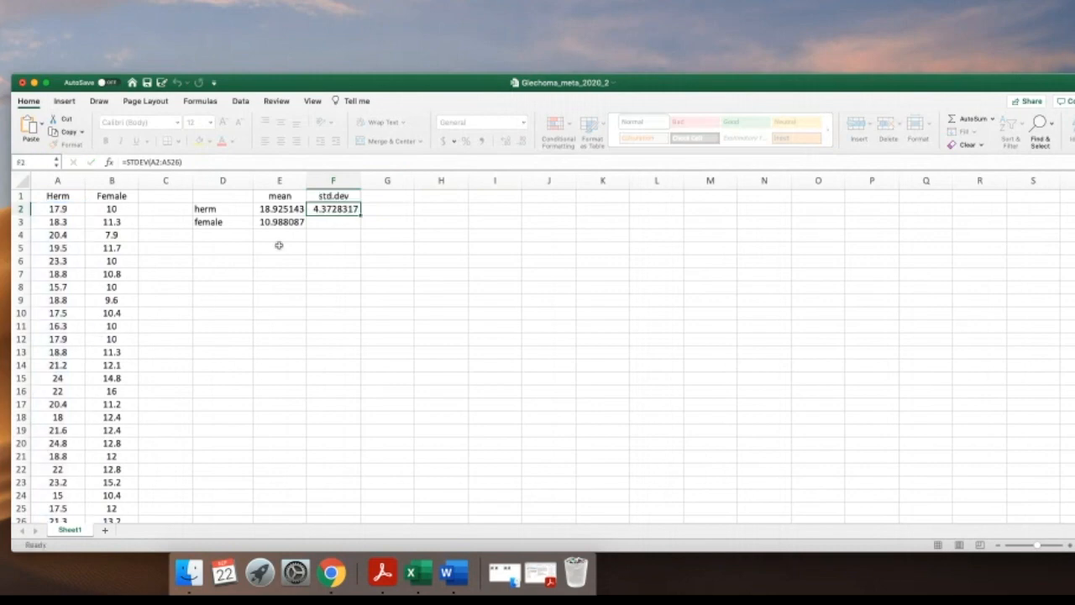
- Calculate the female standard deviation in cell F3 with a STDEV formula over the Female data in B2:B597
click(336, 222)
text(=stdec)
key(BackSpace)
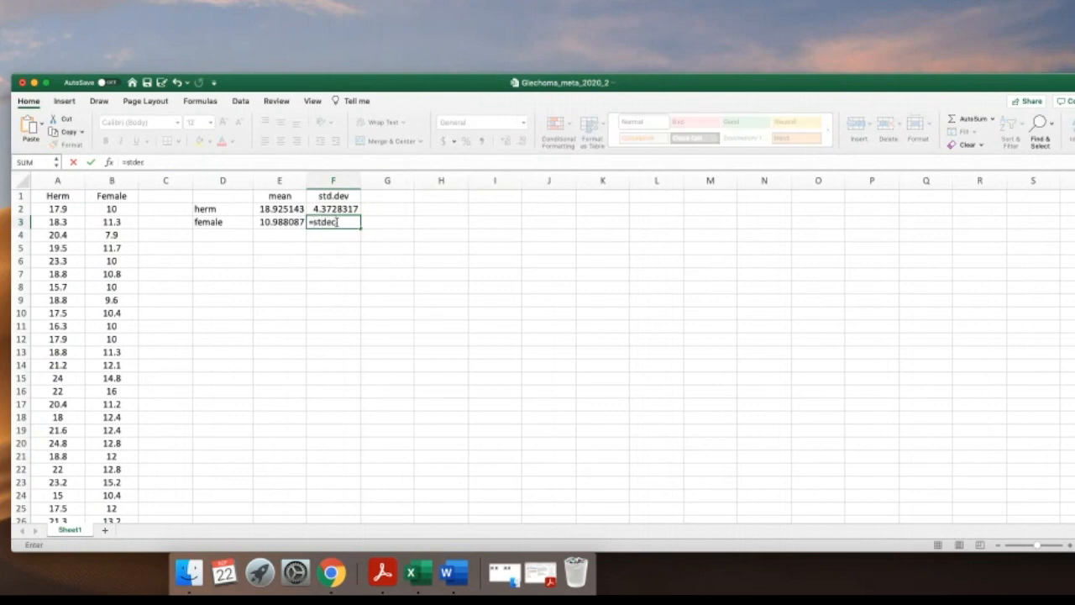
text(v()
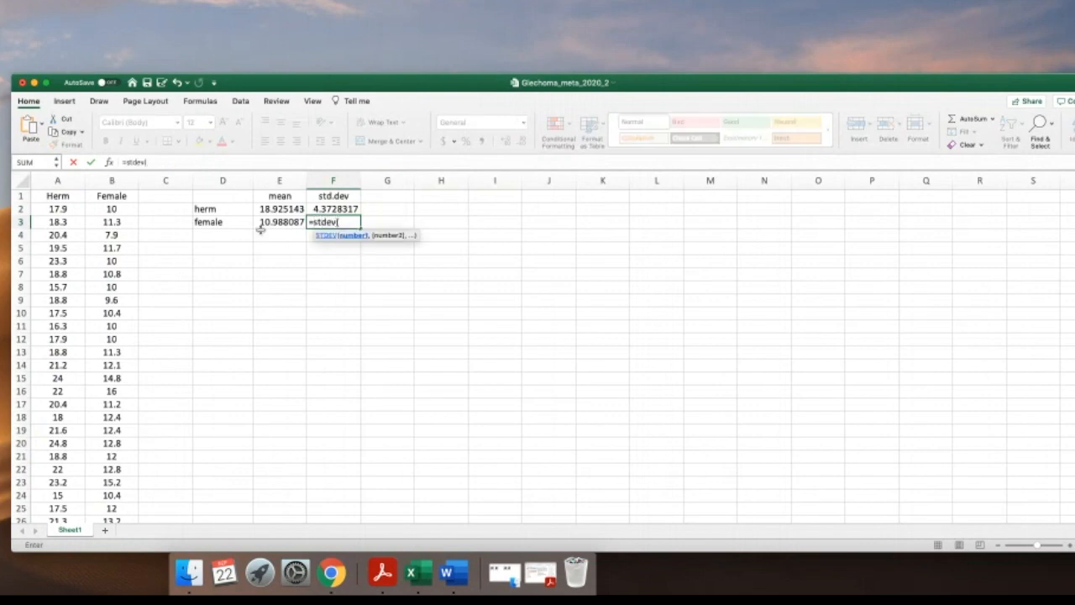
drag(113, 208, 120, 467)
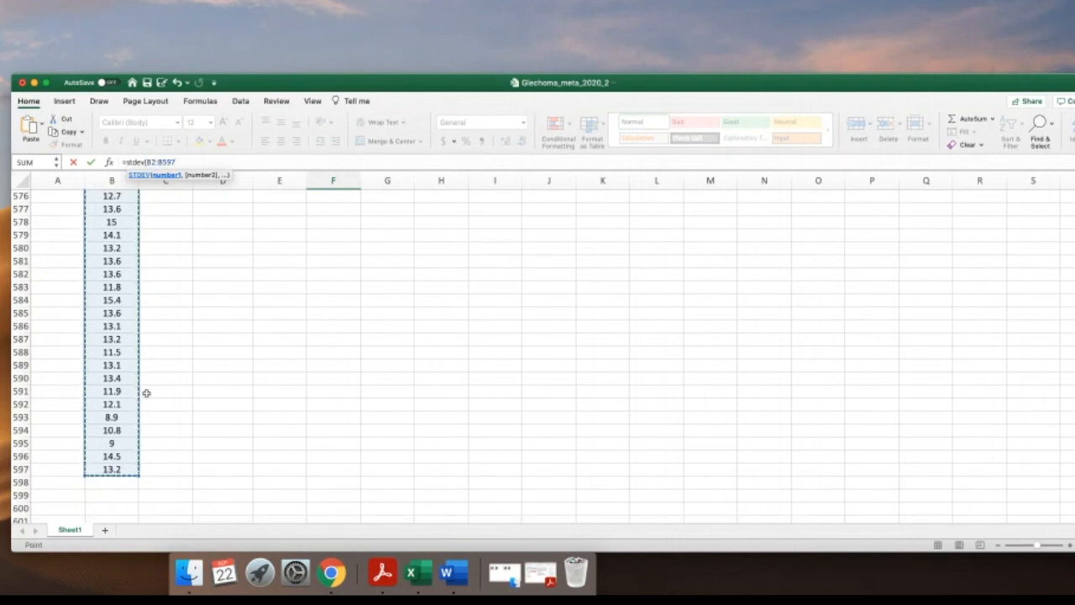
text())
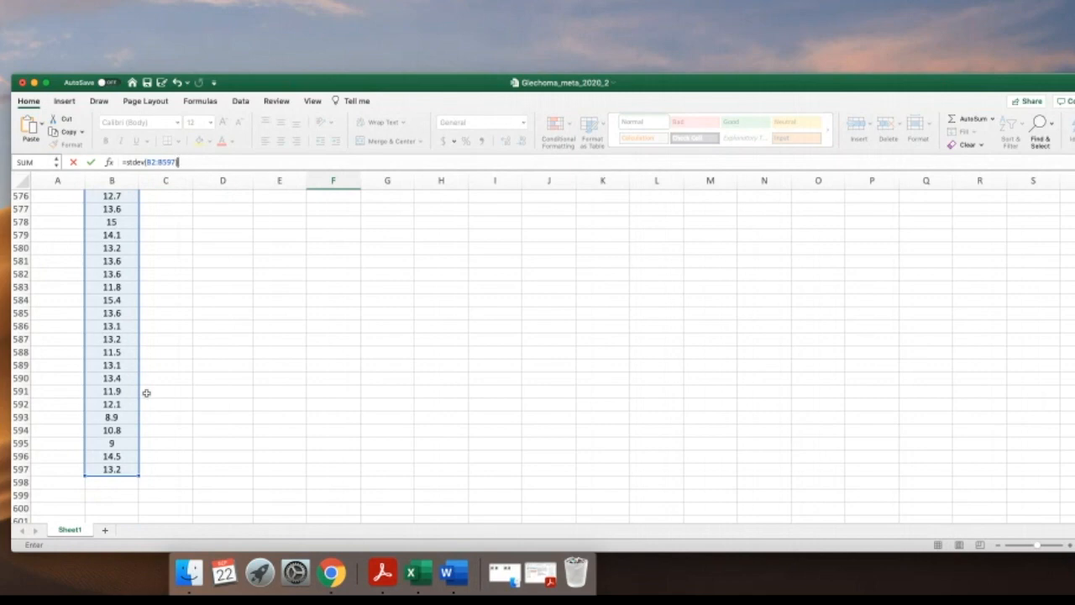
text())
key(Return)
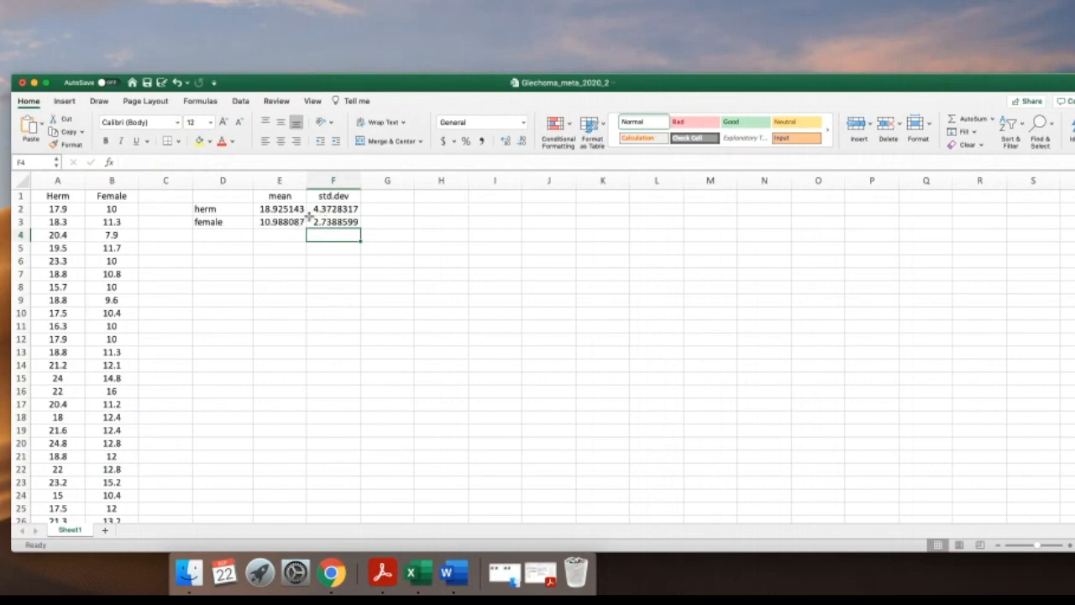
- Review the two means in E2:E3 and the two standard deviations in F2:F3
click(384, 221)
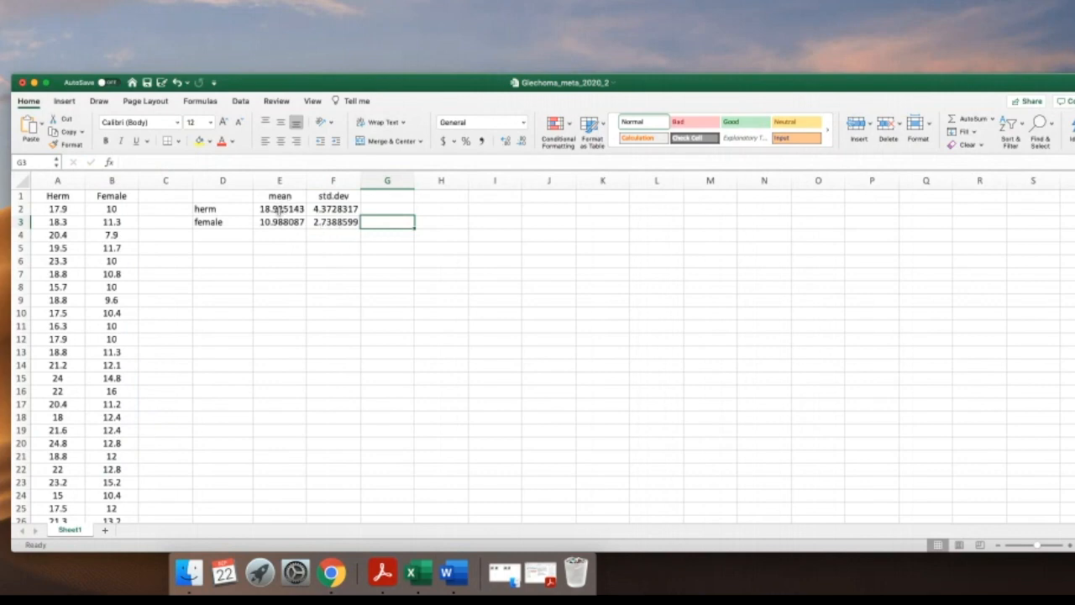
drag(282, 208, 279, 223)
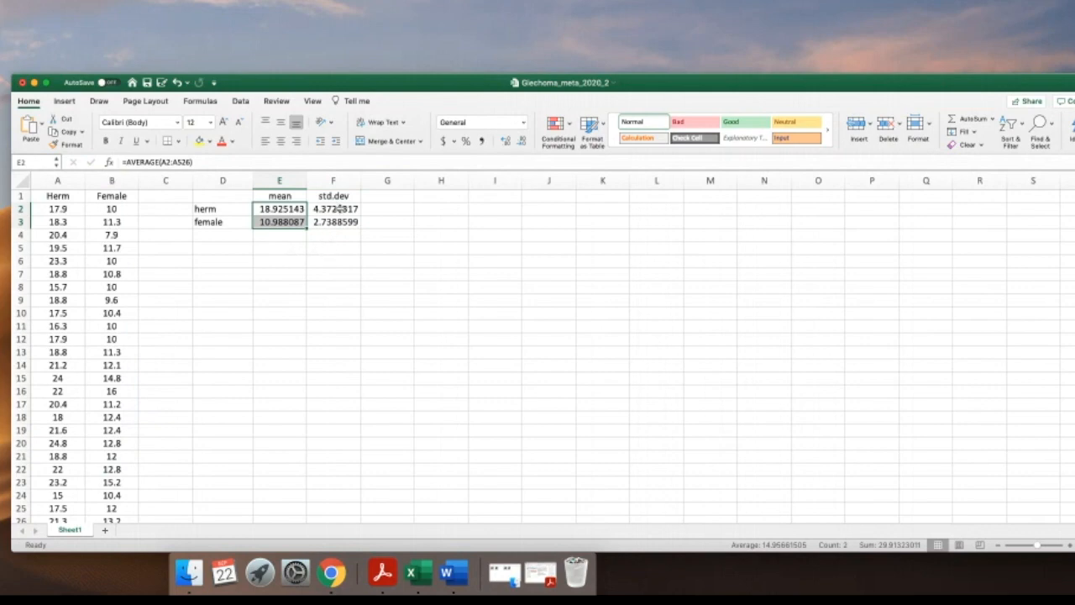
drag(335, 208, 334, 221)
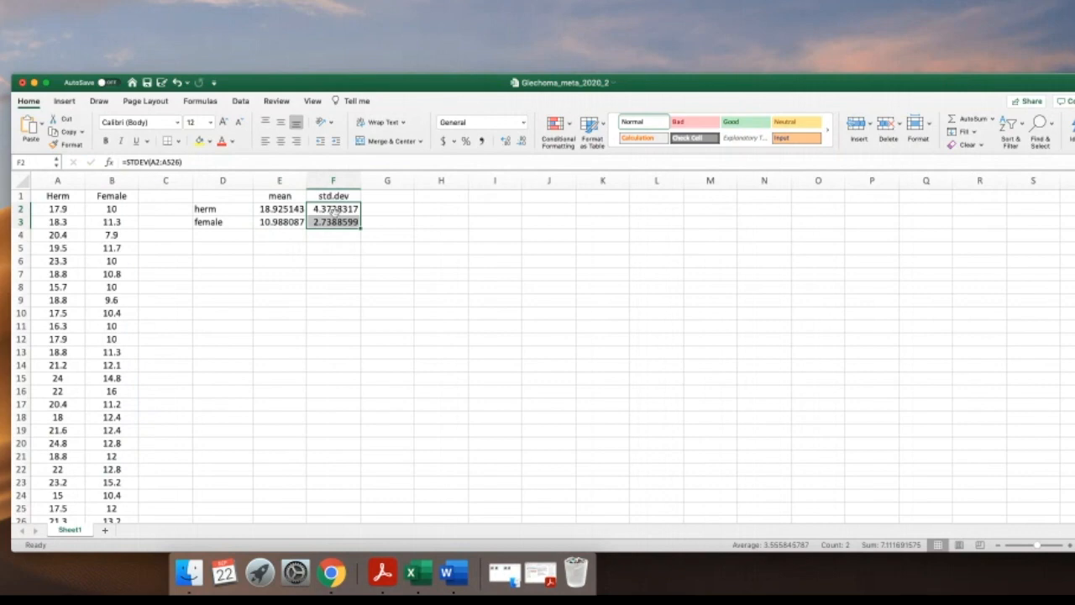
click(418, 224)
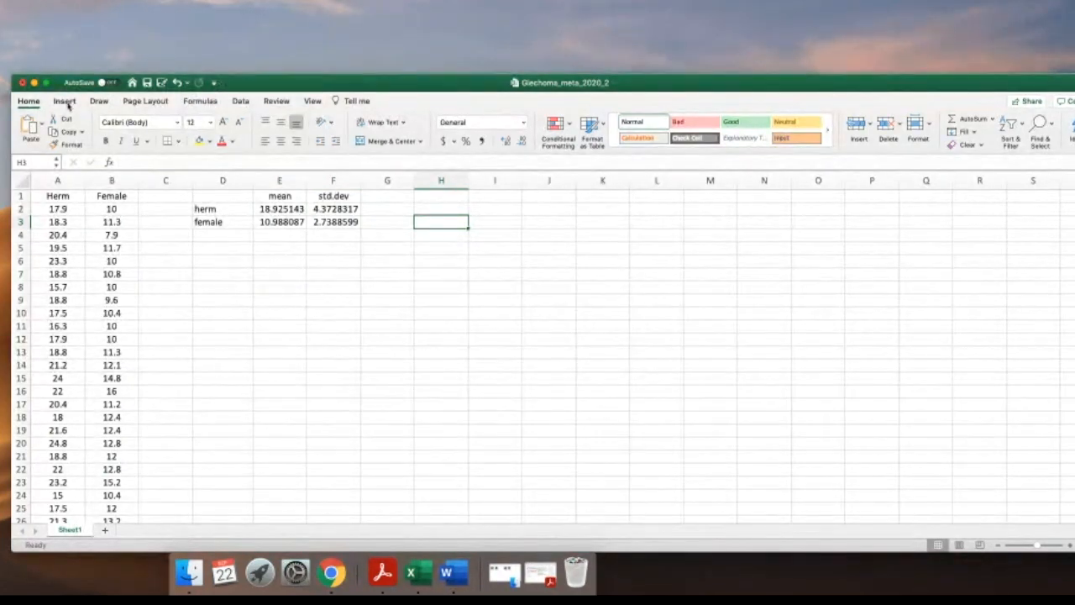
- Insert a 2-D clustered column chart of the herm and female means from D2:E3
drag(223, 208, 273, 221)
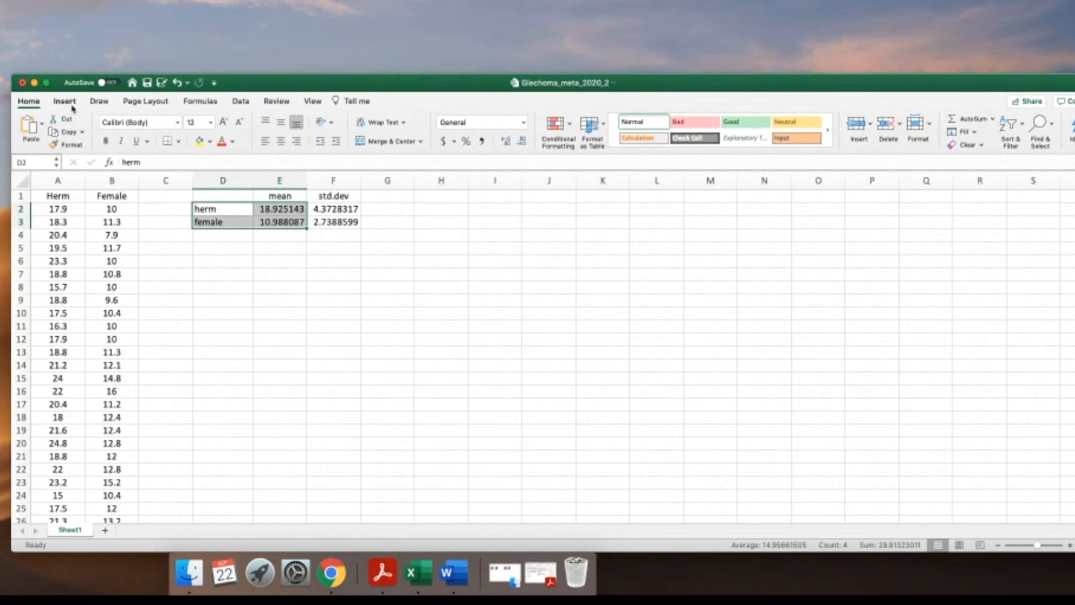
click(66, 102)
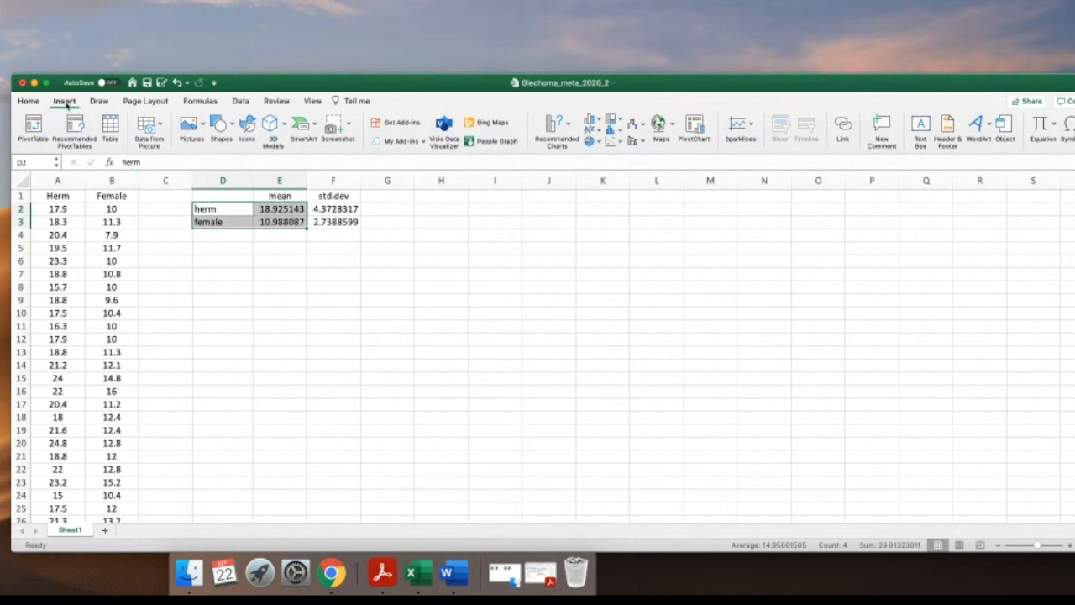
click(593, 121)
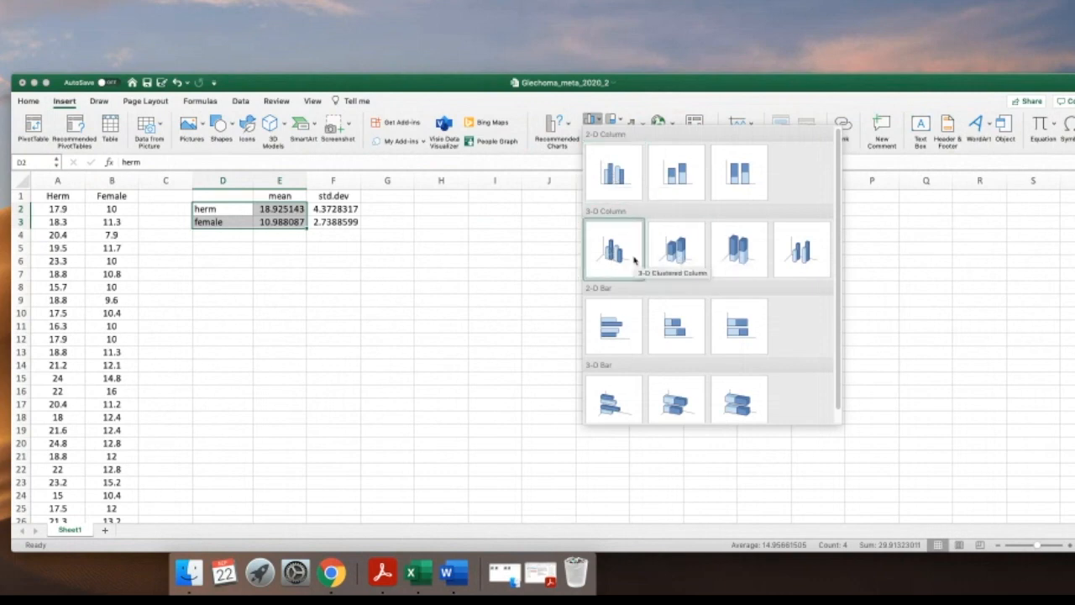
click(614, 174)
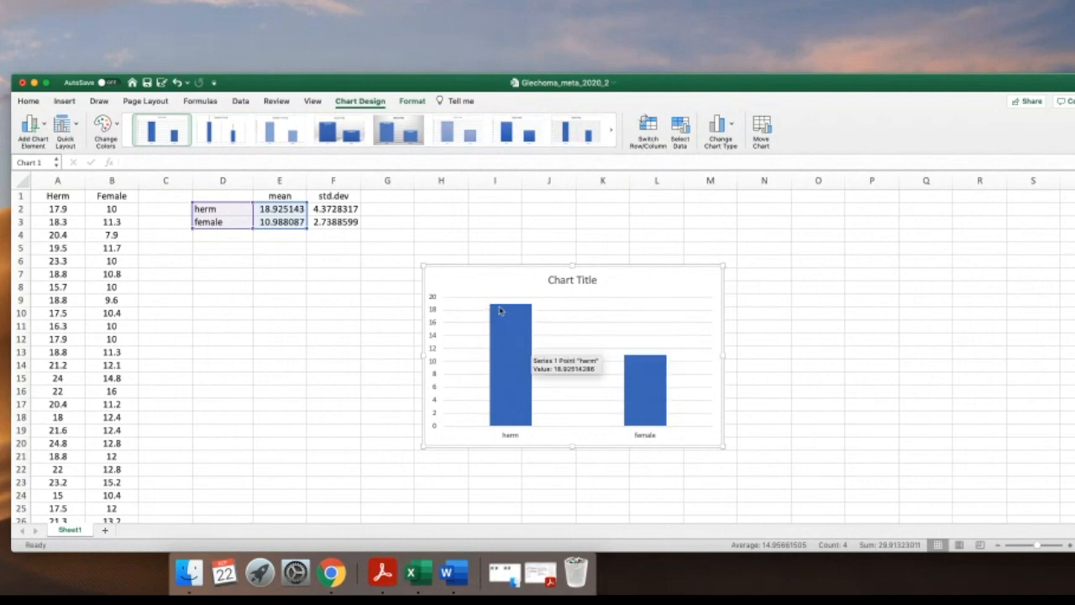
- Add a primary horizontal axis title to the column chart and set its text to Gender
click(43, 128)
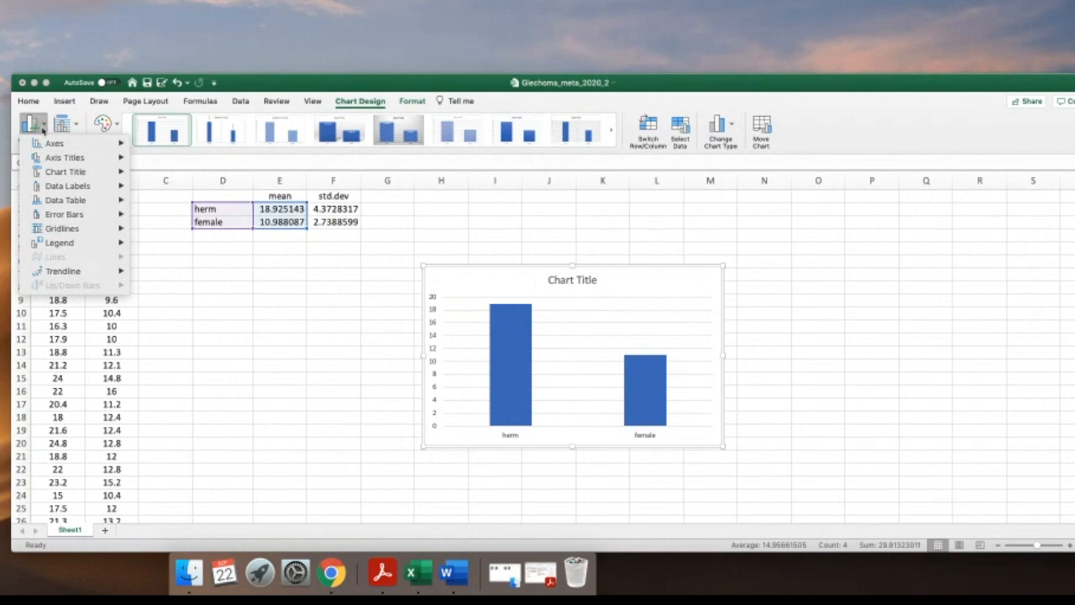
mouse_move(53, 158)
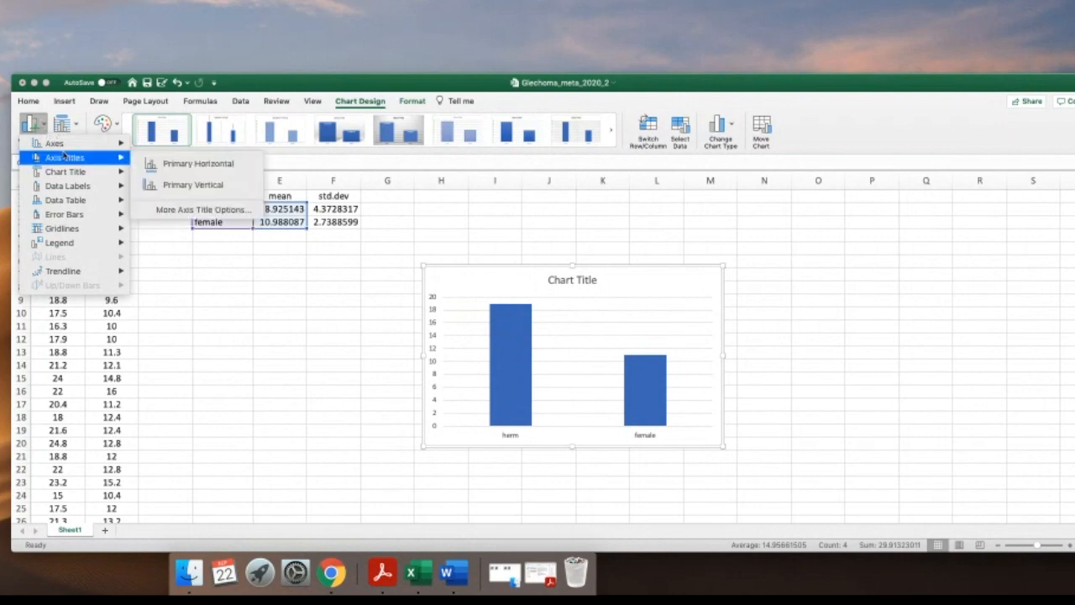
click(198, 165)
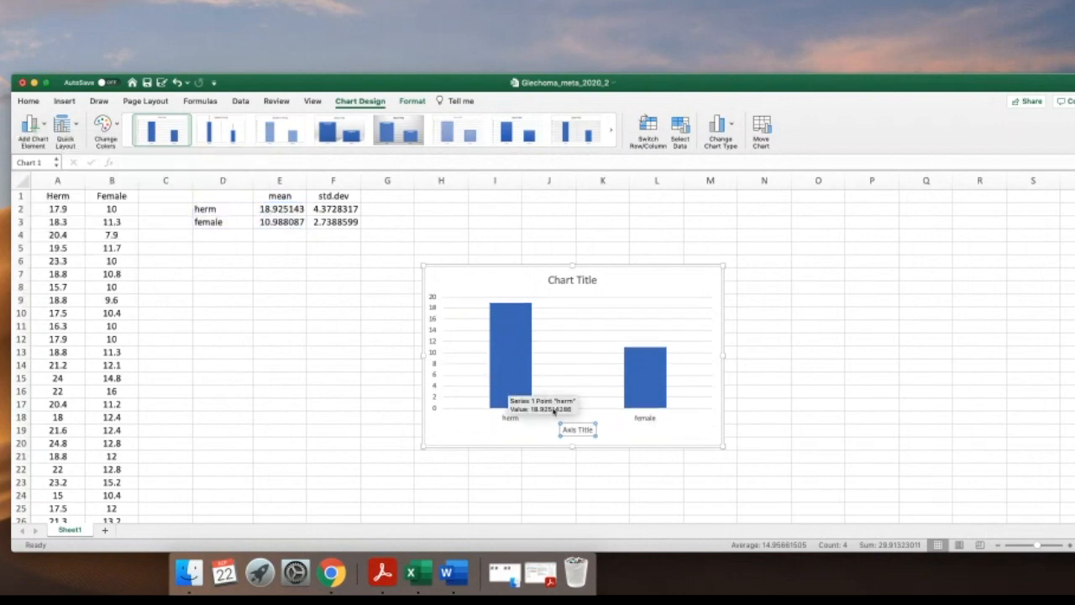
triple_click(582, 429)
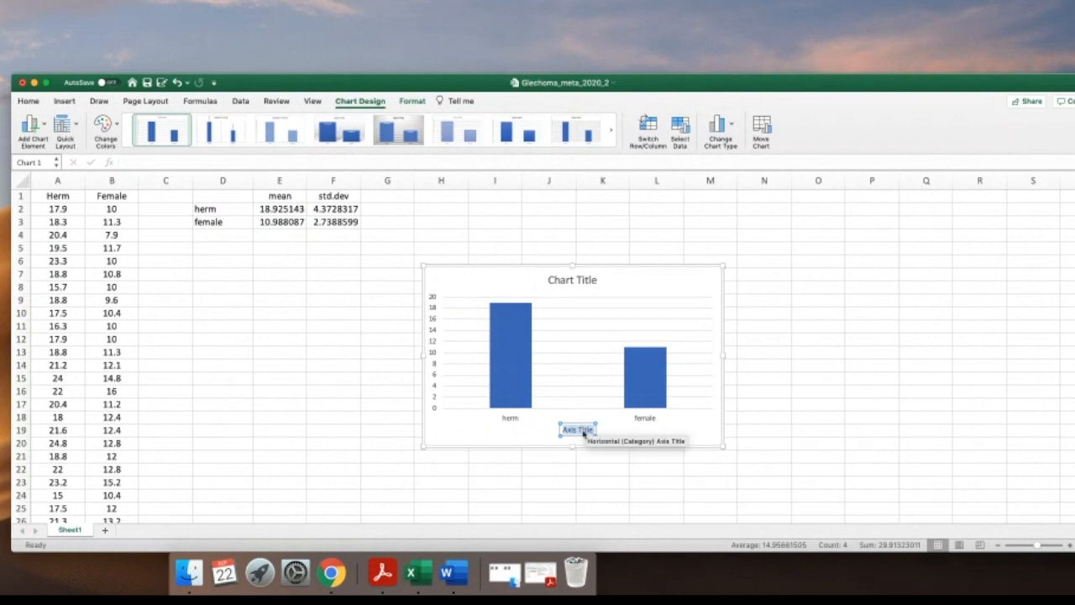
text(Gender)
click(472, 435)
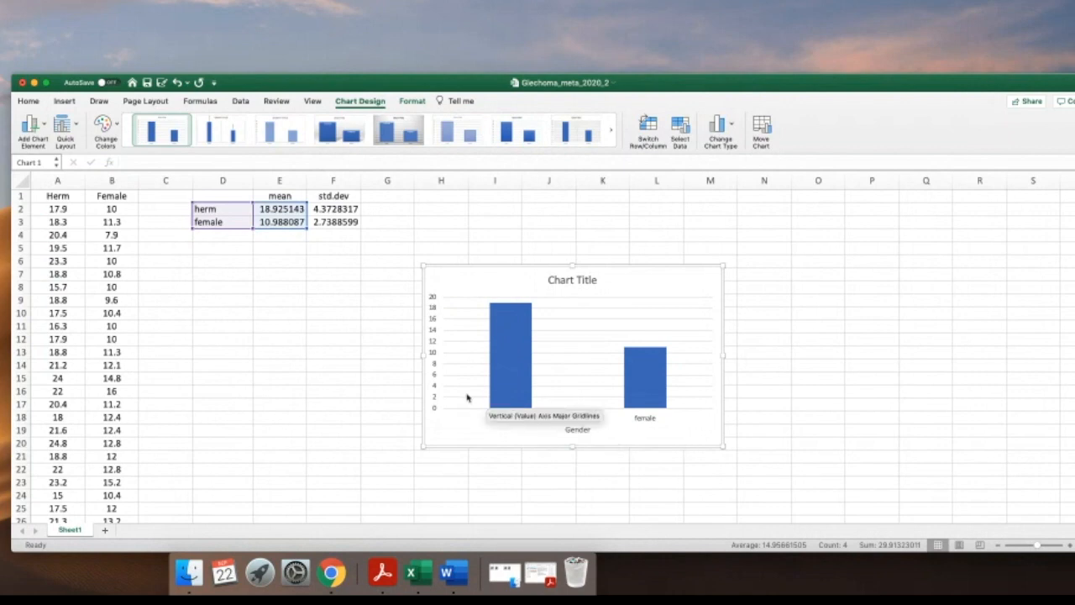
- Add a primary vertical axis title to the column chart and set its text to Length (mm)
click(32, 126)
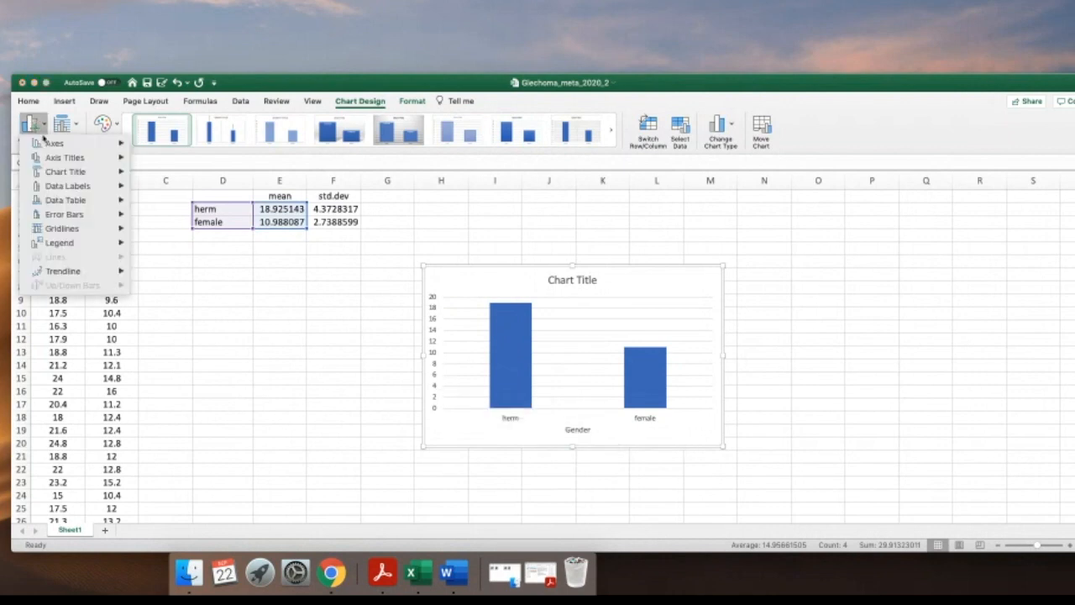
mouse_move(60, 161)
click(171, 189)
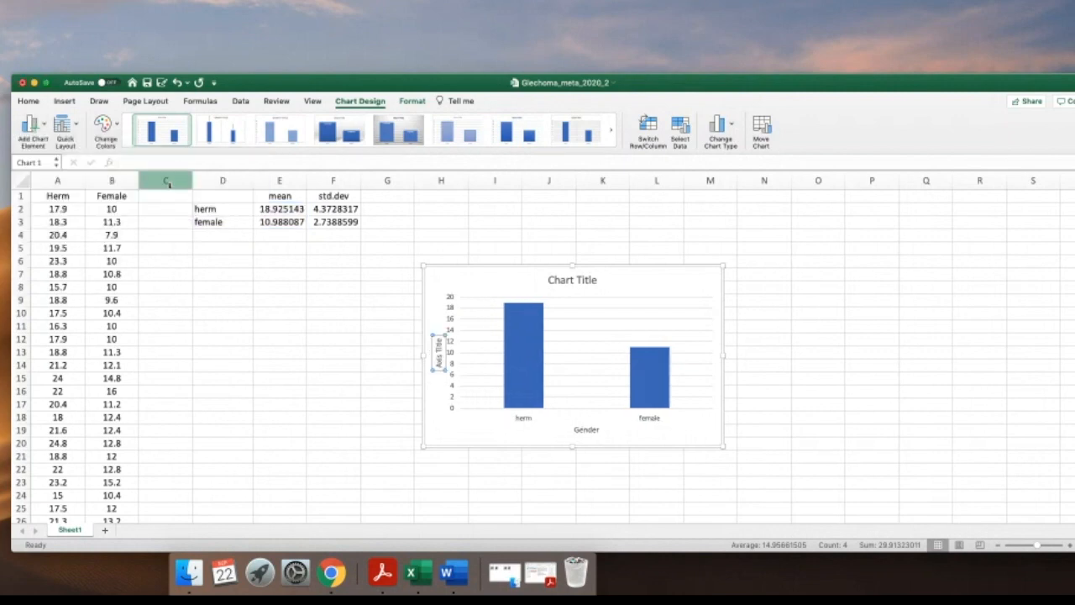
text(Le)
key(Delete)
key(Delete)
key(Delete)
key(Delete)
key(Delete)
key(Delete)
key(Delete)
key(Delete)
key(Delete)
key(Delete)
key(Delete)
key(Delete)
key(Delete)
text(Length (mm)))
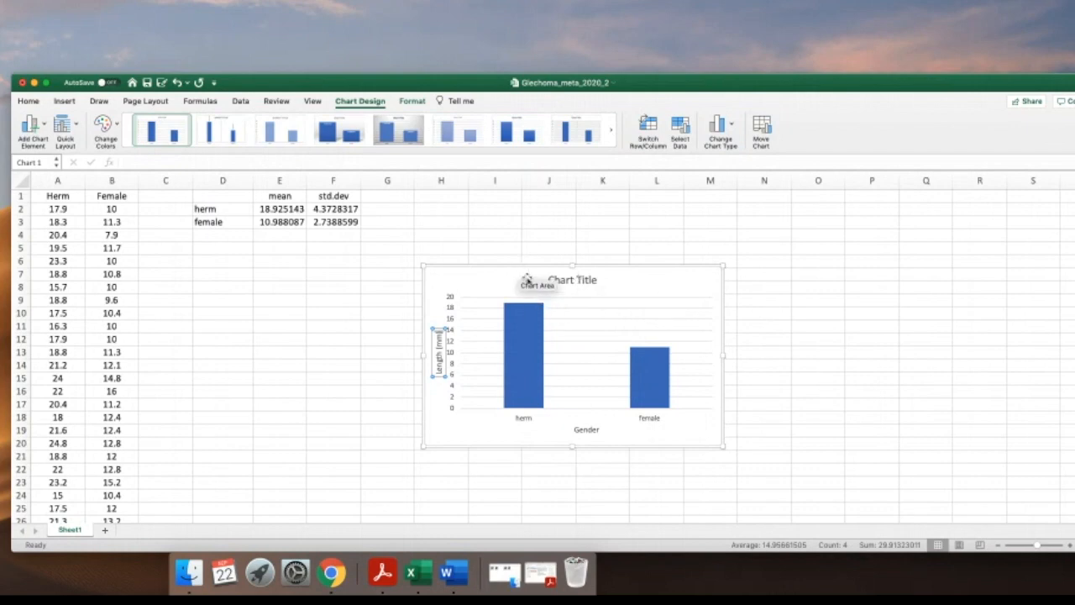
- Add error bars to the mean columns with the detailed error bar options open
mouse_move(530, 309)
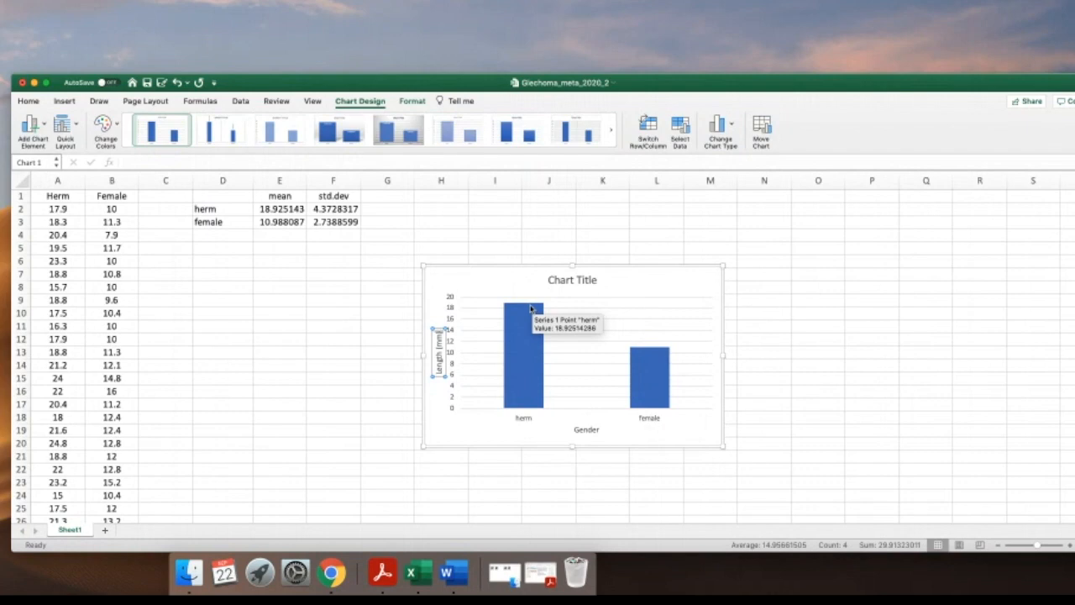
click(531, 309)
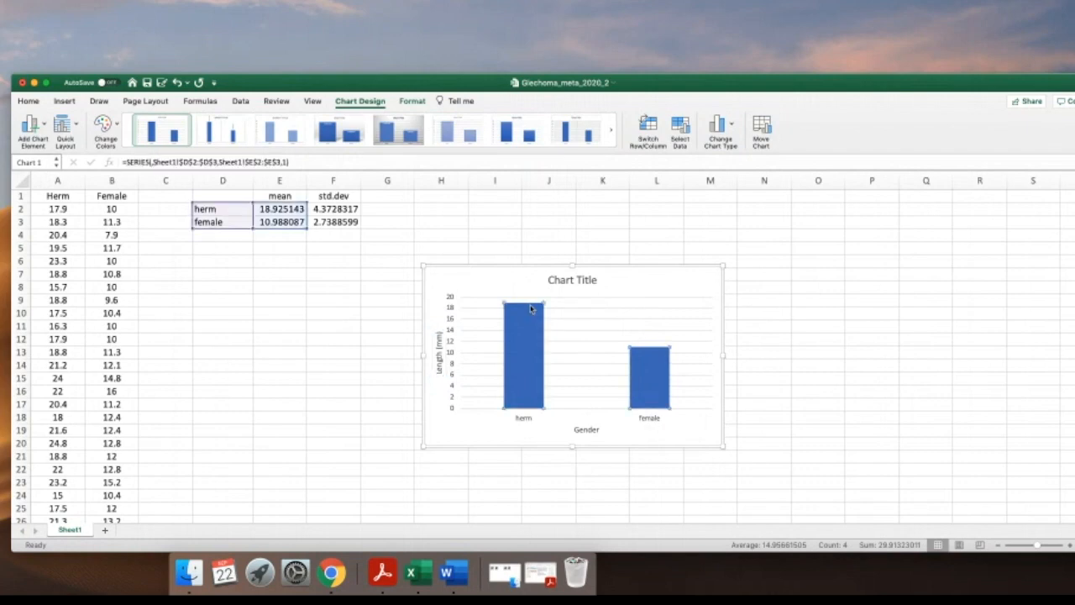
click(32, 126)
mouse_move(62, 217)
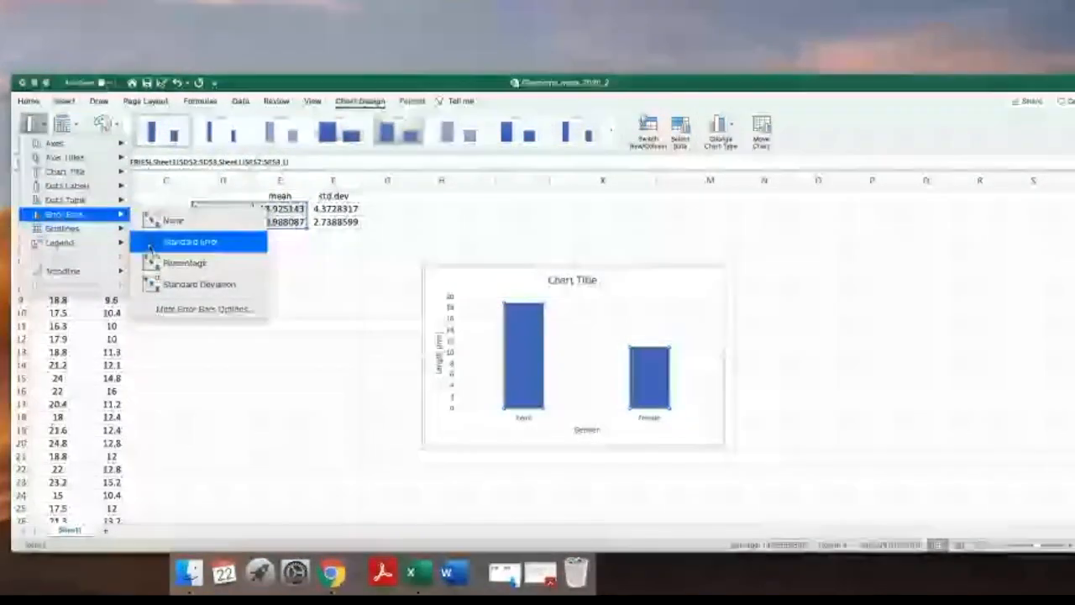
click(201, 309)
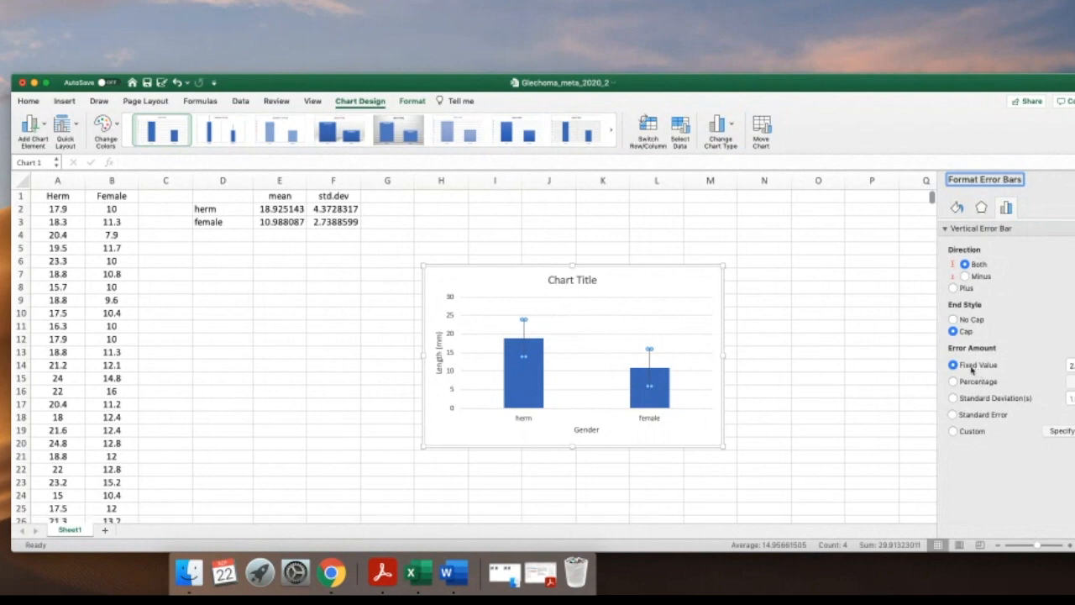
- Set custom positive and negative error values from the standard deviations in F2:F3, and enlarge the chart slightly
click(965, 433)
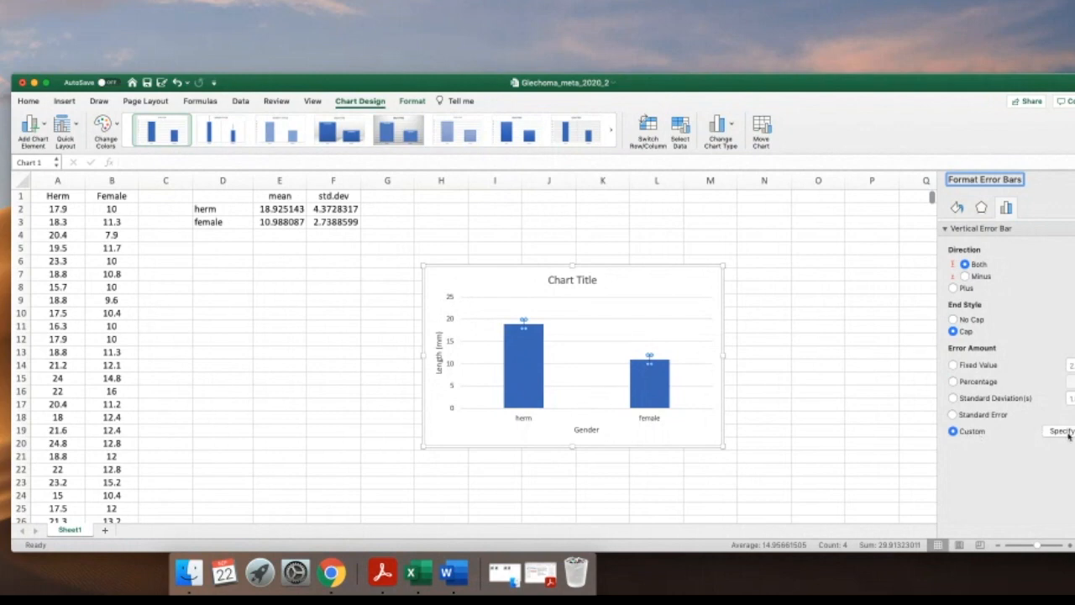
click(1067, 434)
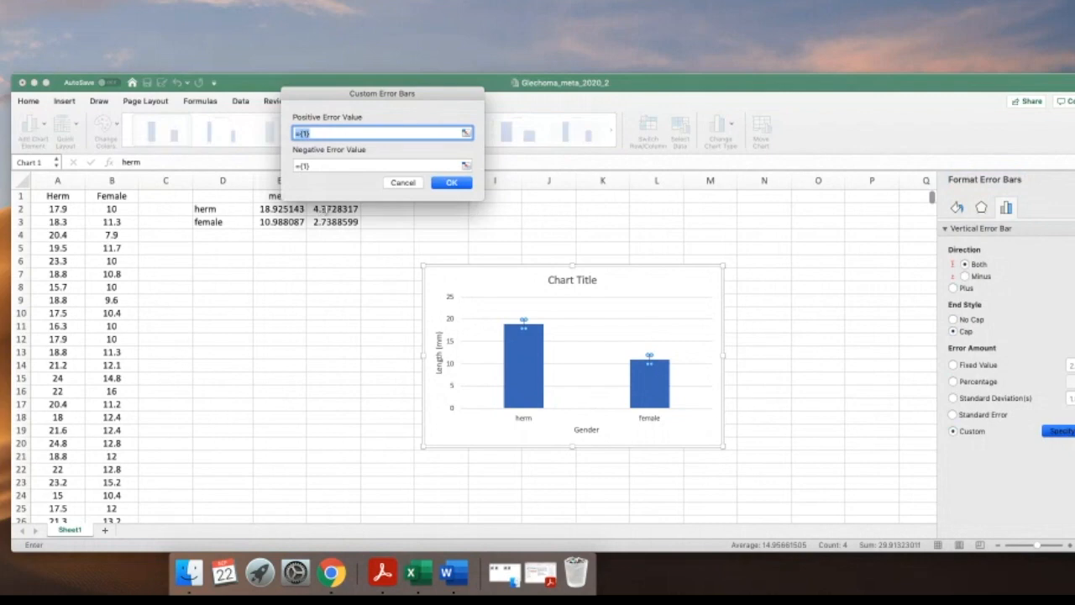
drag(324, 208, 325, 217)
key(Tab)
drag(329, 207, 326, 220)
click(451, 182)
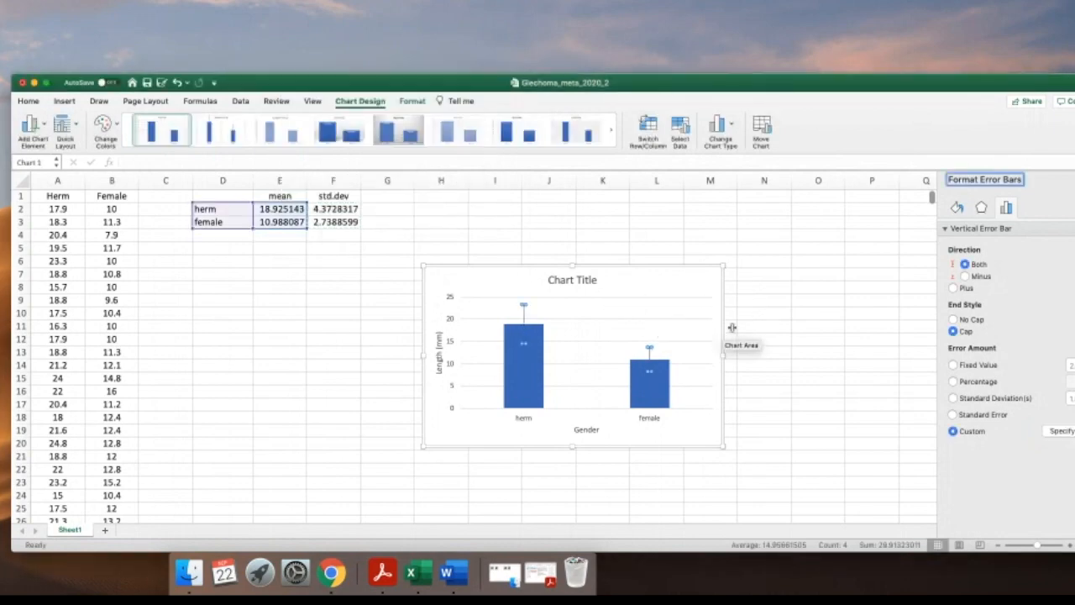
drag(724, 447, 766, 470)
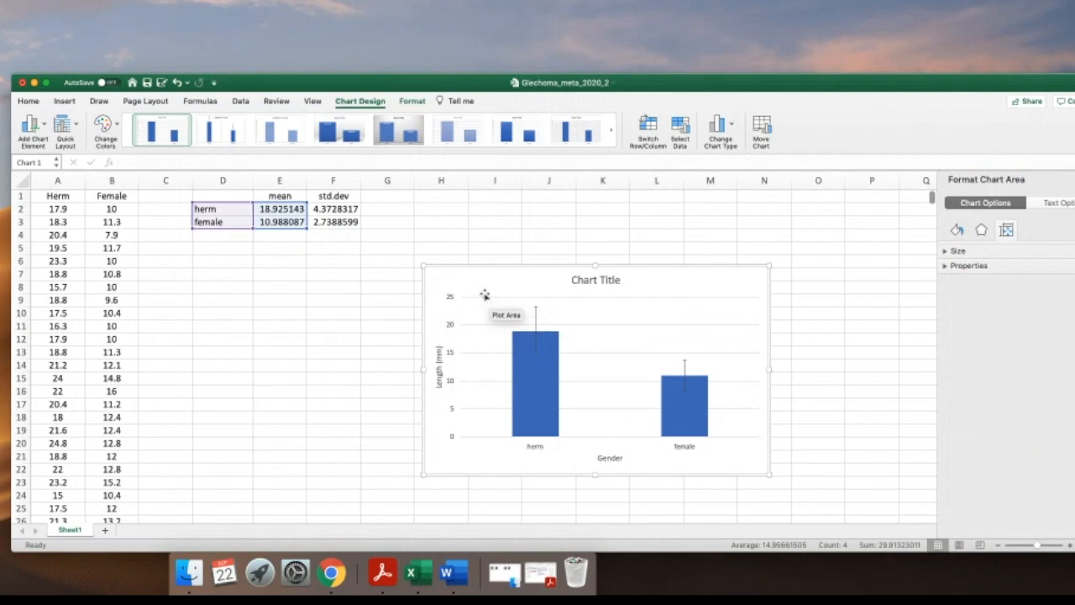
- Review where the chart's detailed error bar options are found and check the Excel version information
click(37, 127)
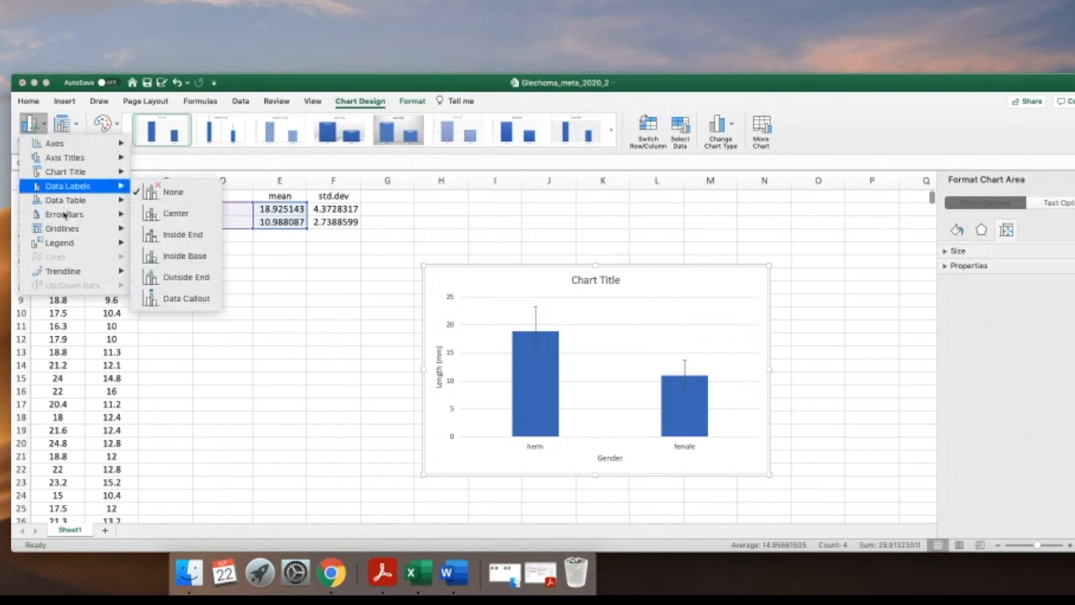
mouse_move(81, 215)
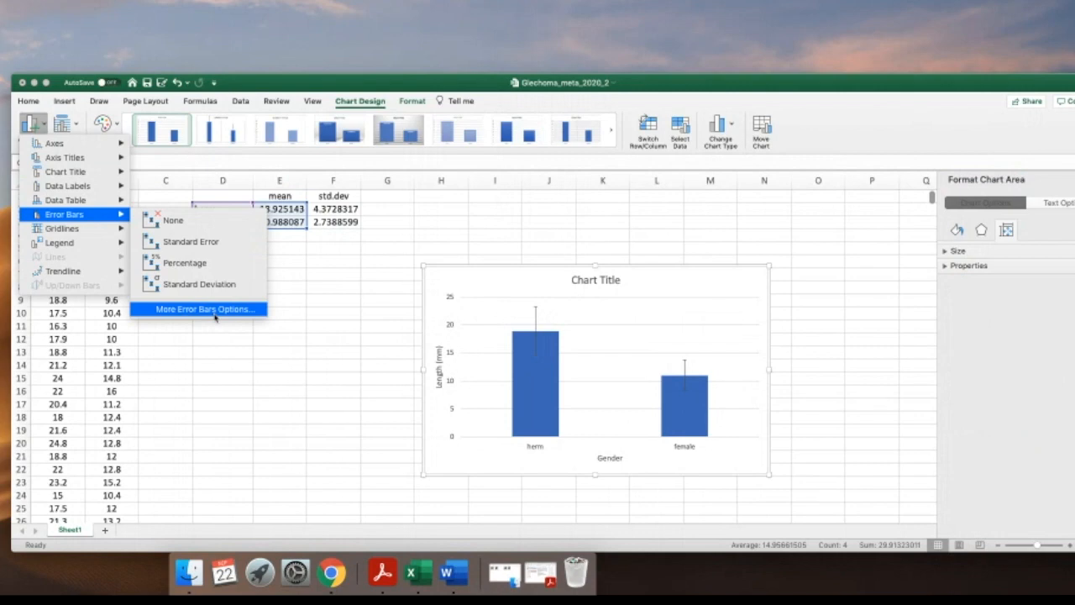
click(215, 316)
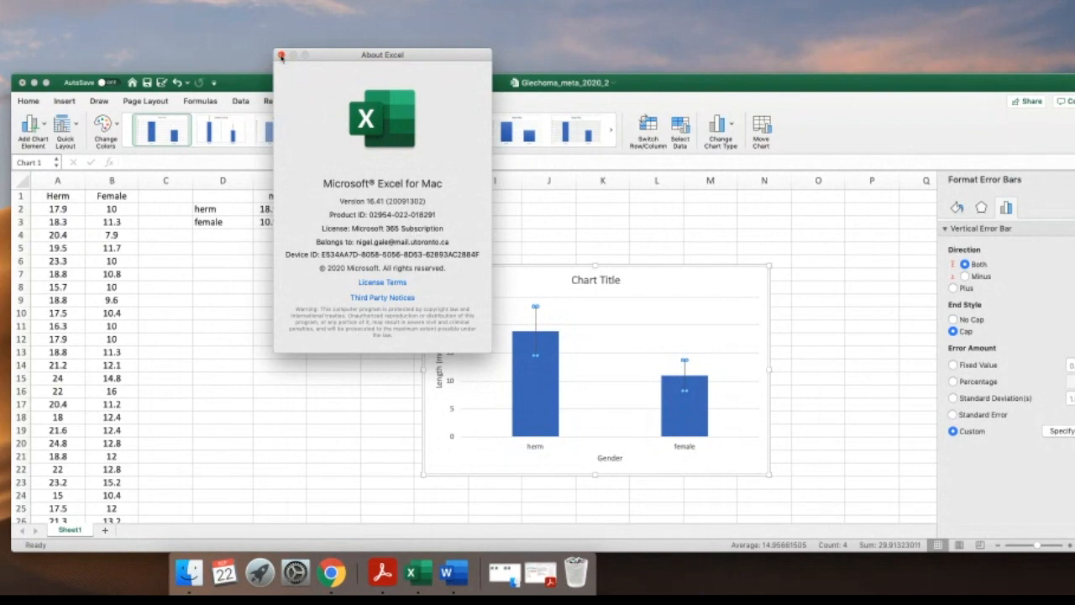
click(281, 55)
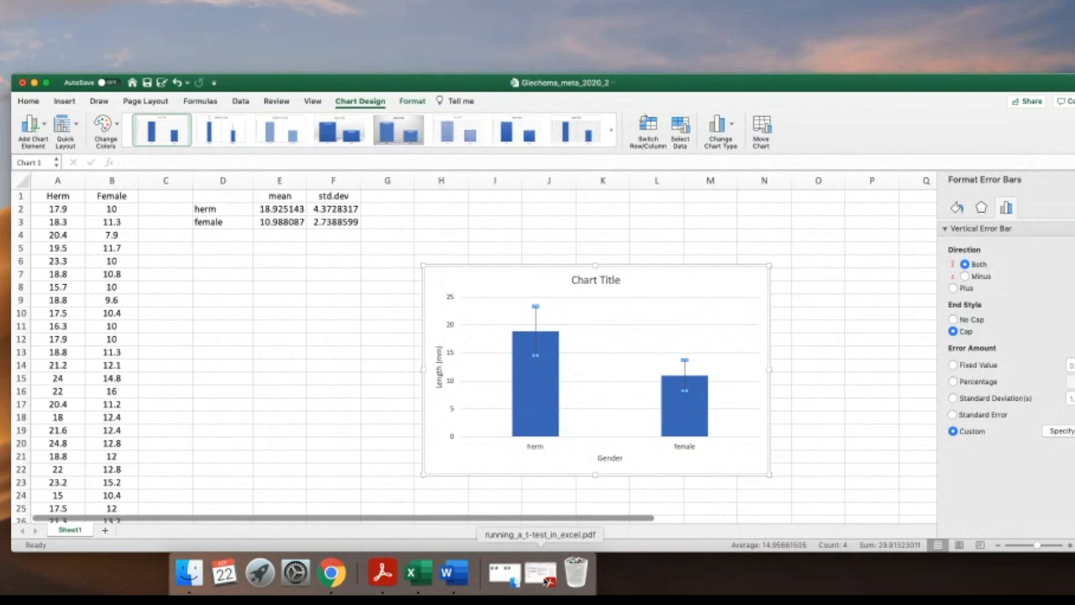
- Switch to running_a_t-test_in_excel.pdf in Acrobat and enlarge its window around the T.TEST shortcut section
click(544, 580)
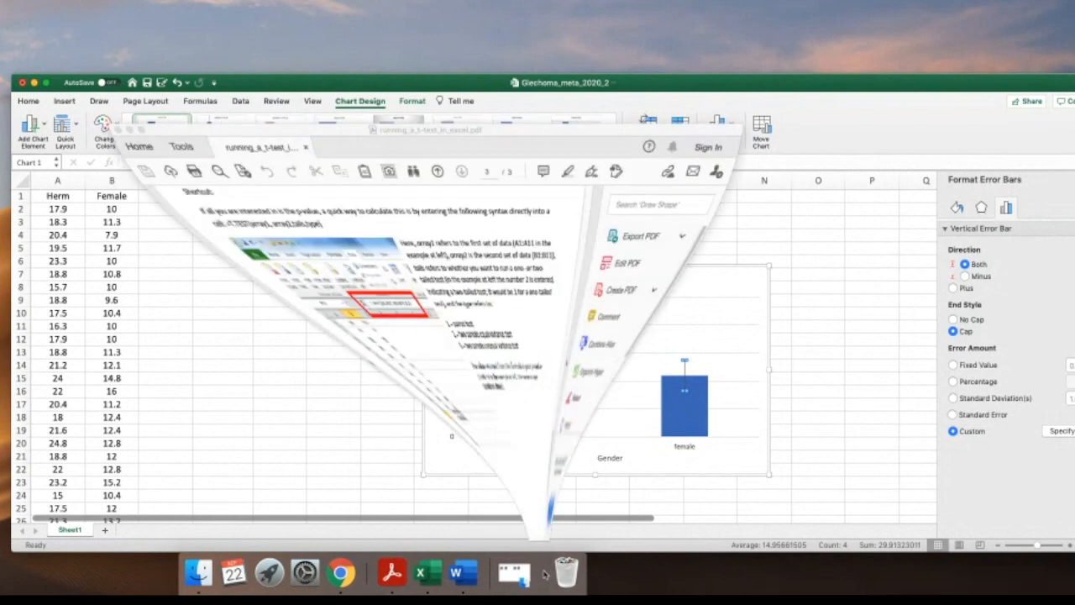
scroll(366, 382, up, 3)
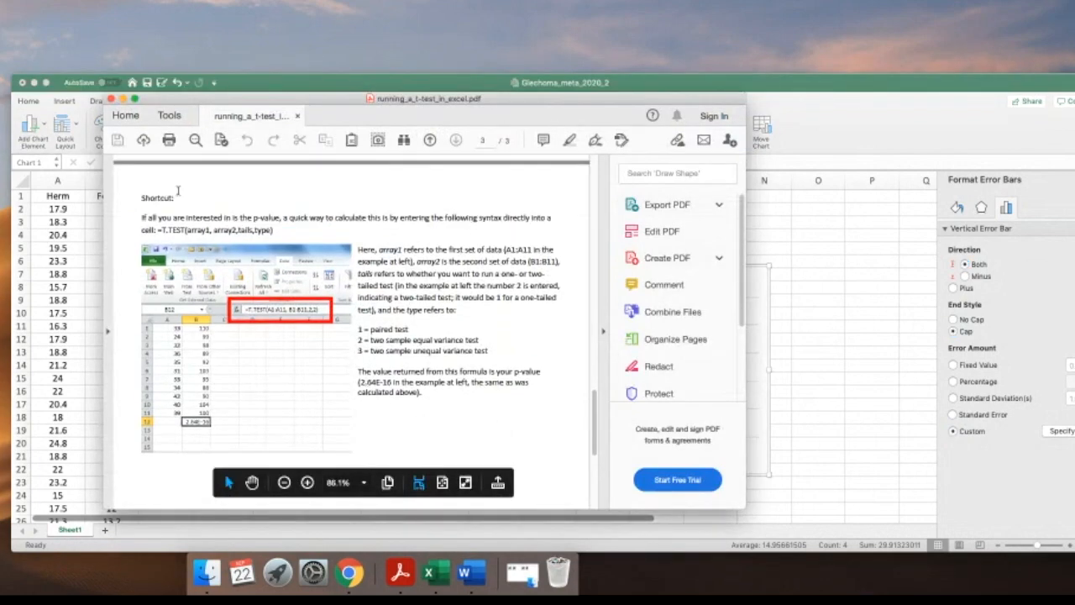
drag(165, 227, 275, 236)
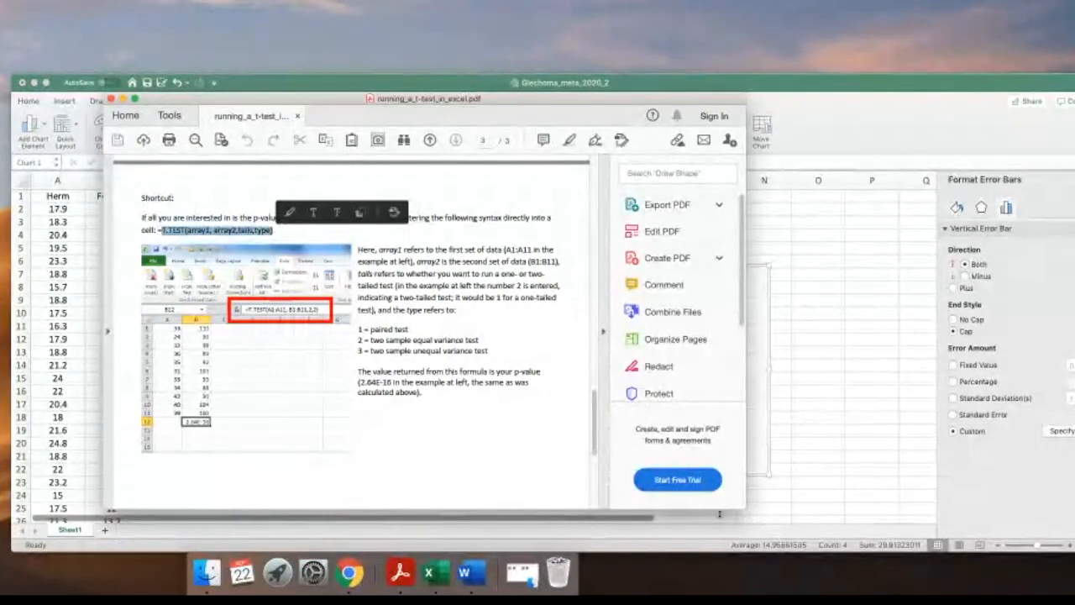
click(602, 332)
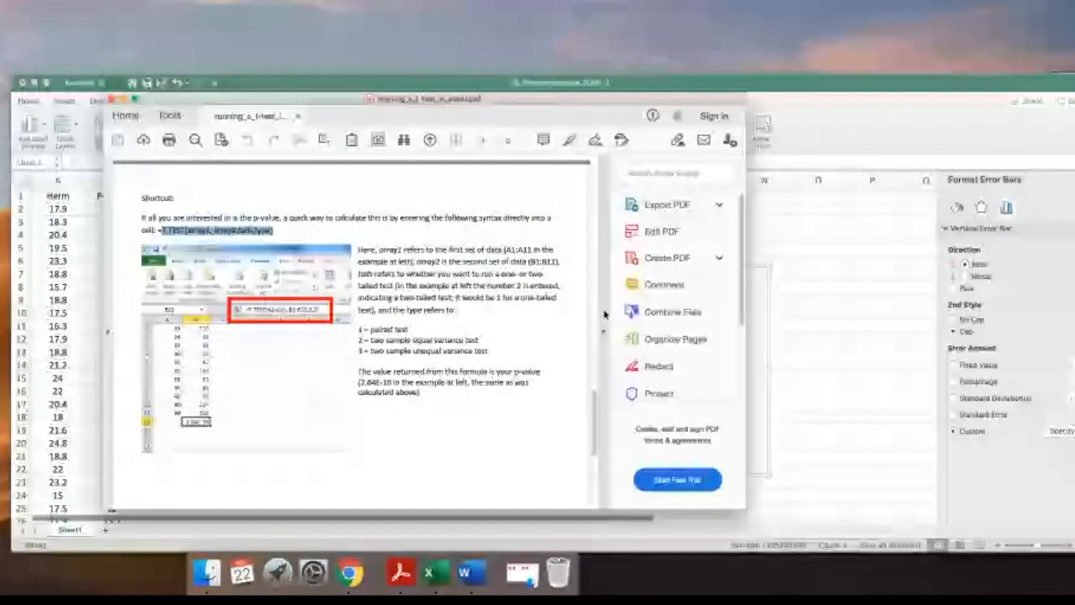
drag(760, 515, 917, 553)
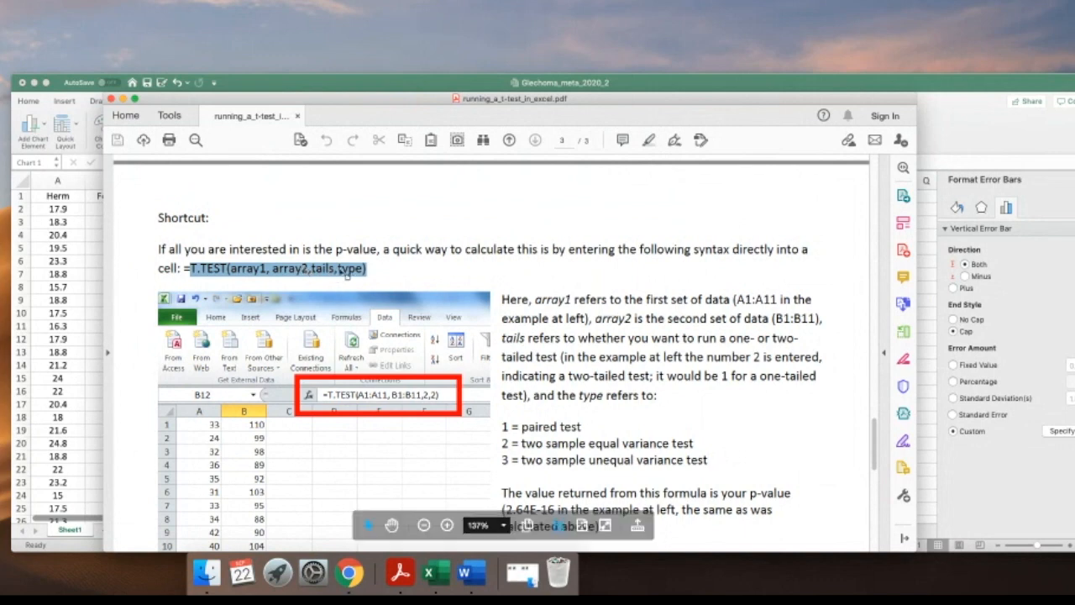
- Review the test type options in the shortcut section and copy the syntax T.TEST(array1, array2,tails,type)
scroll(537, 388, down, 1)
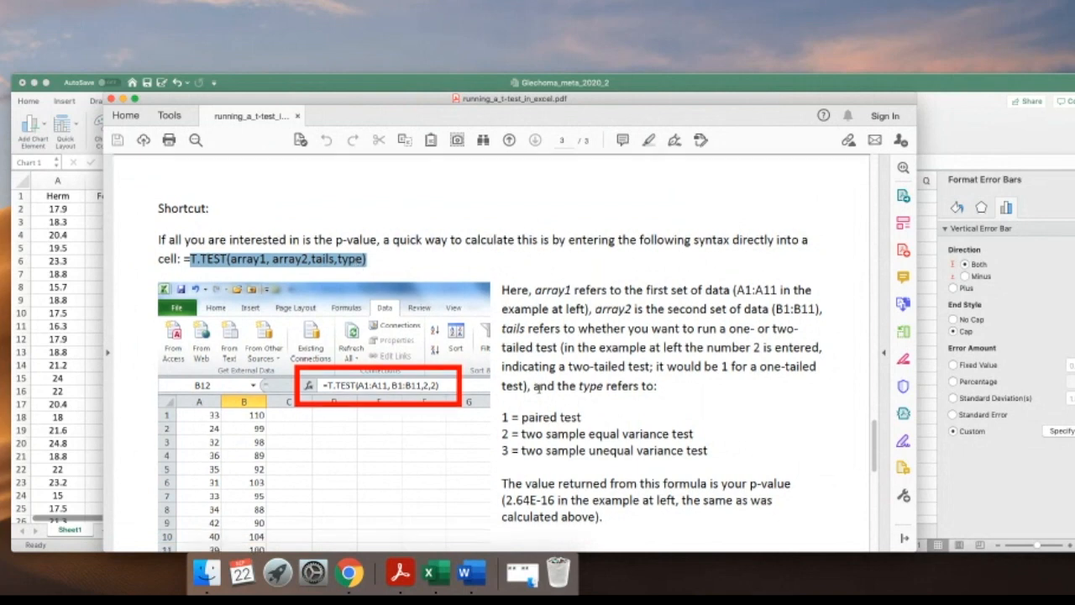
click(550, 416)
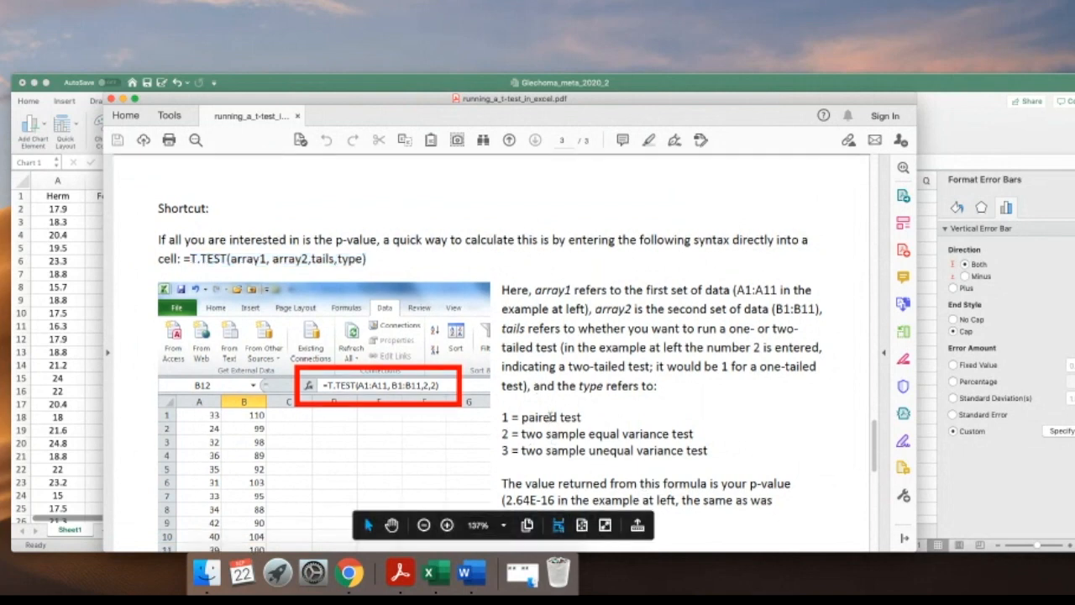
drag(546, 434, 600, 439)
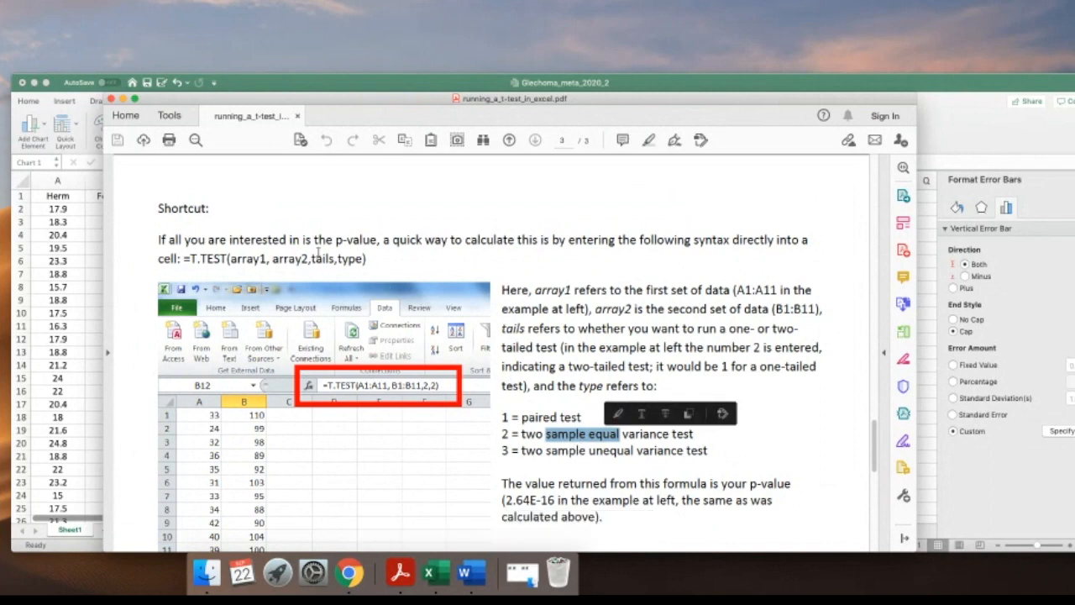
drag(191, 257, 368, 261)
key(super+c)
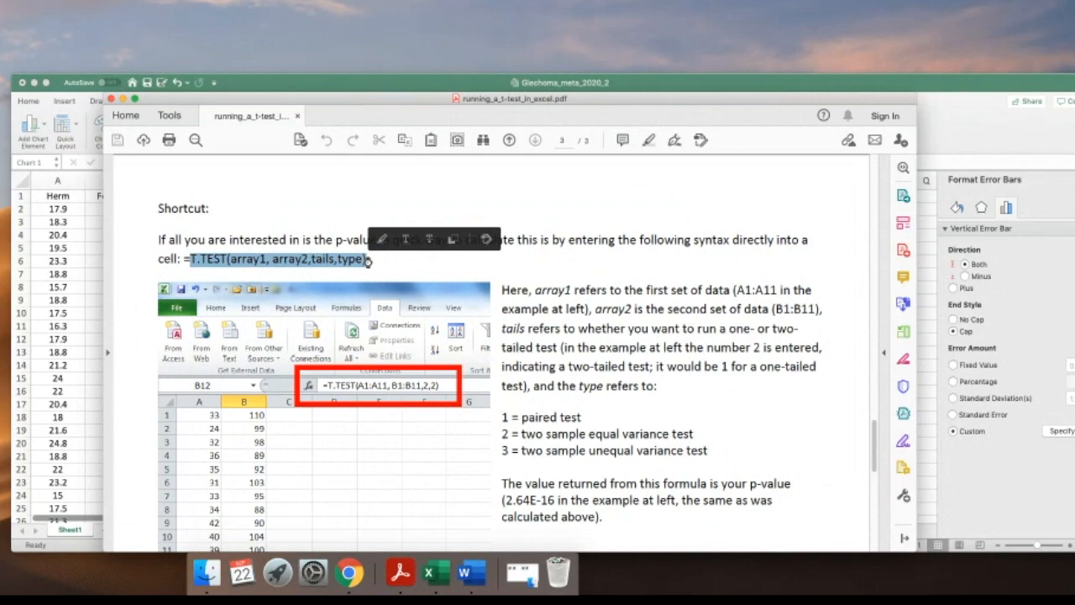
- Examine the guide's Data Analysis t-test procedure, its results table and the worked T.TEST formula example
scroll(523, 313, up, 5)
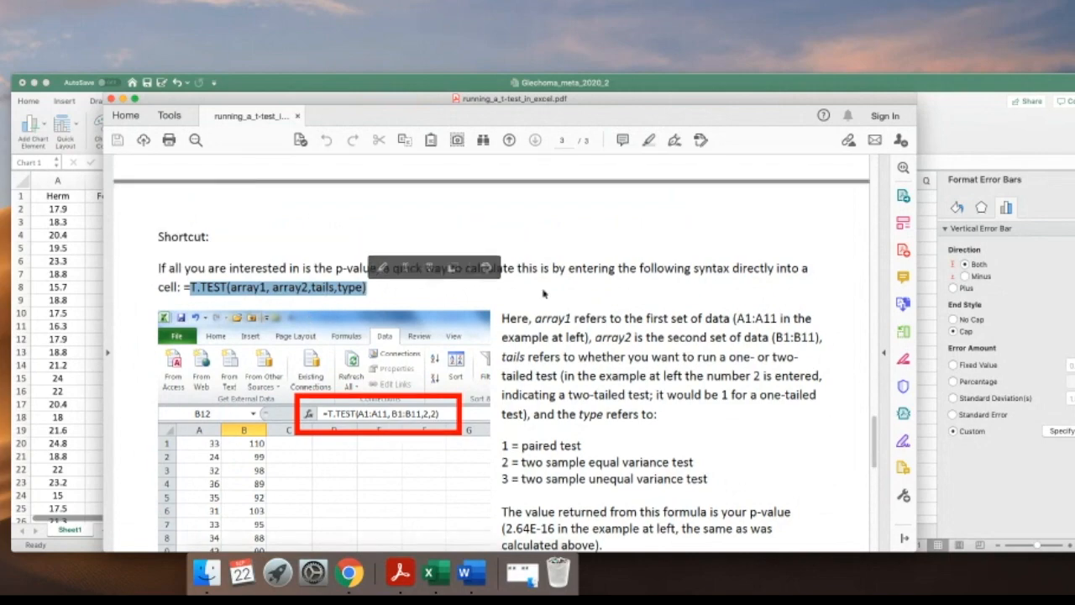
scroll(522, 313, up, 10)
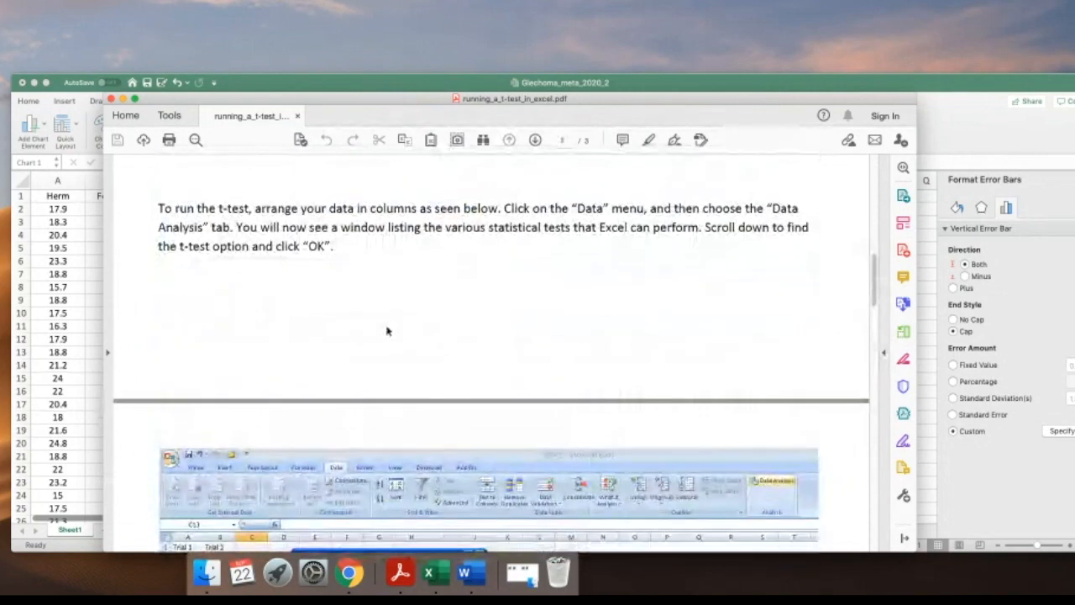
scroll(387, 330, down, 3)
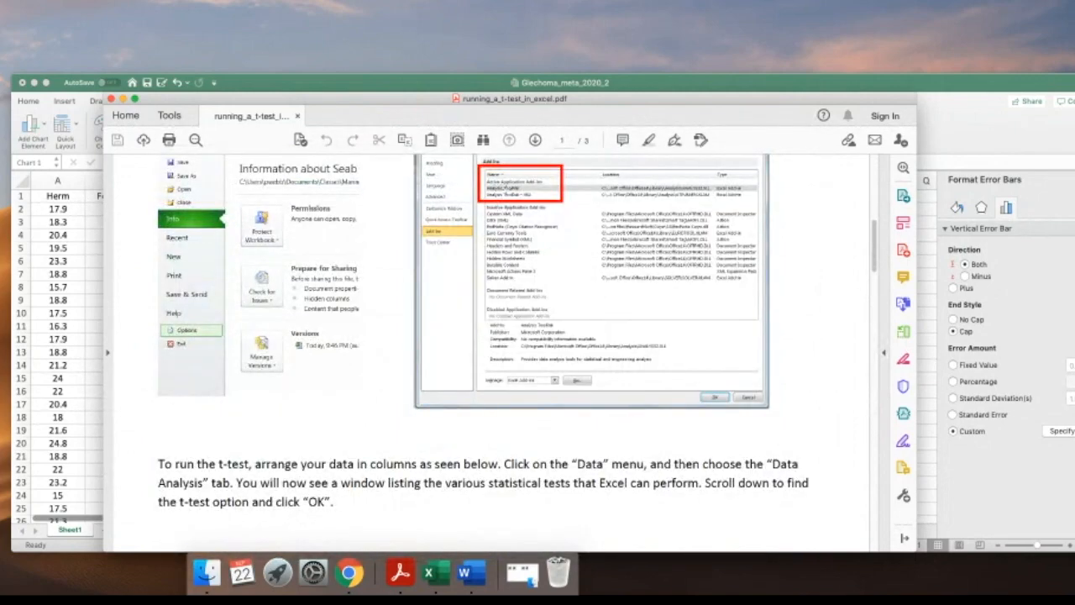
scroll(450, 239, down, 8)
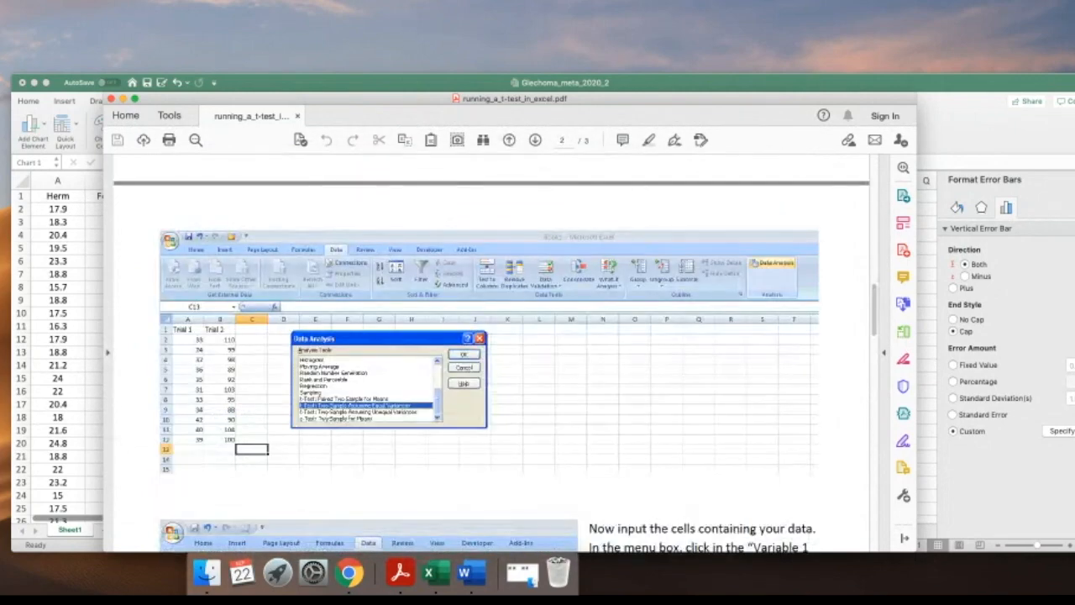
scroll(491, 352, down, 6)
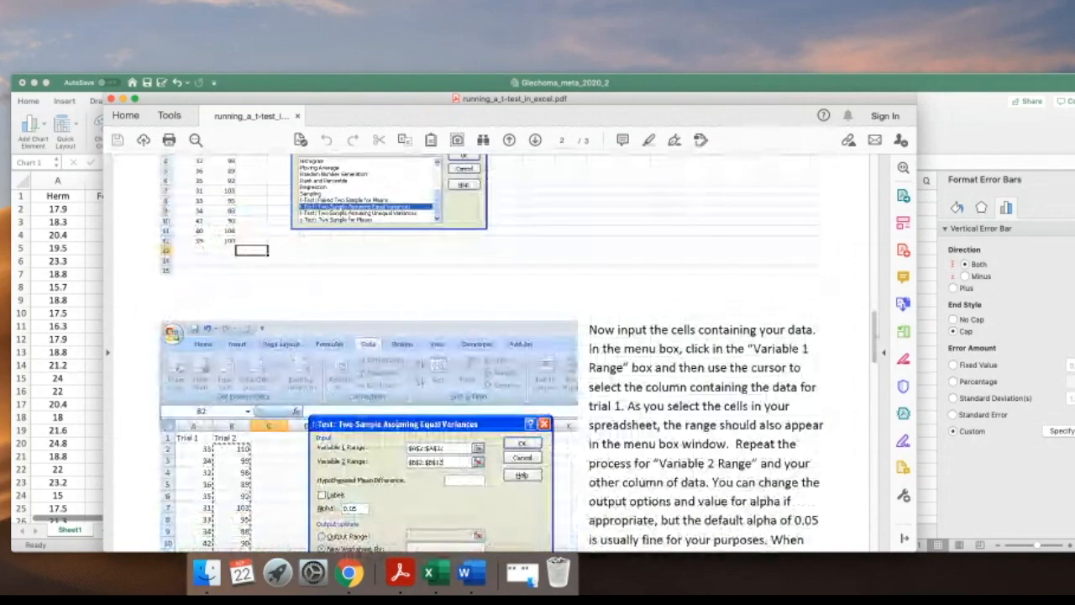
scroll(491, 352, down, 9)
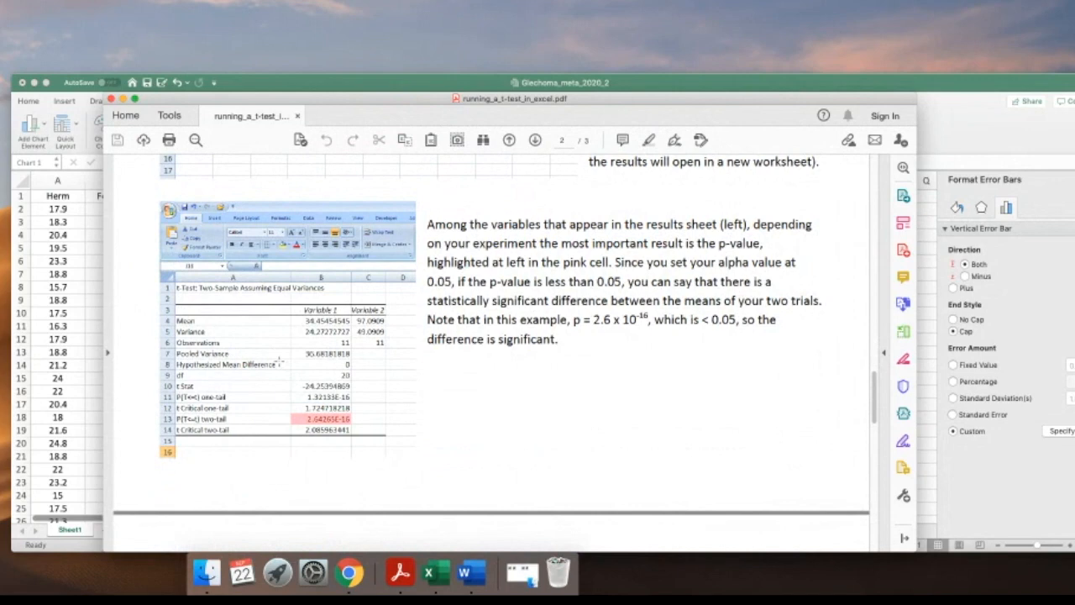
scroll(361, 340, down, 10)
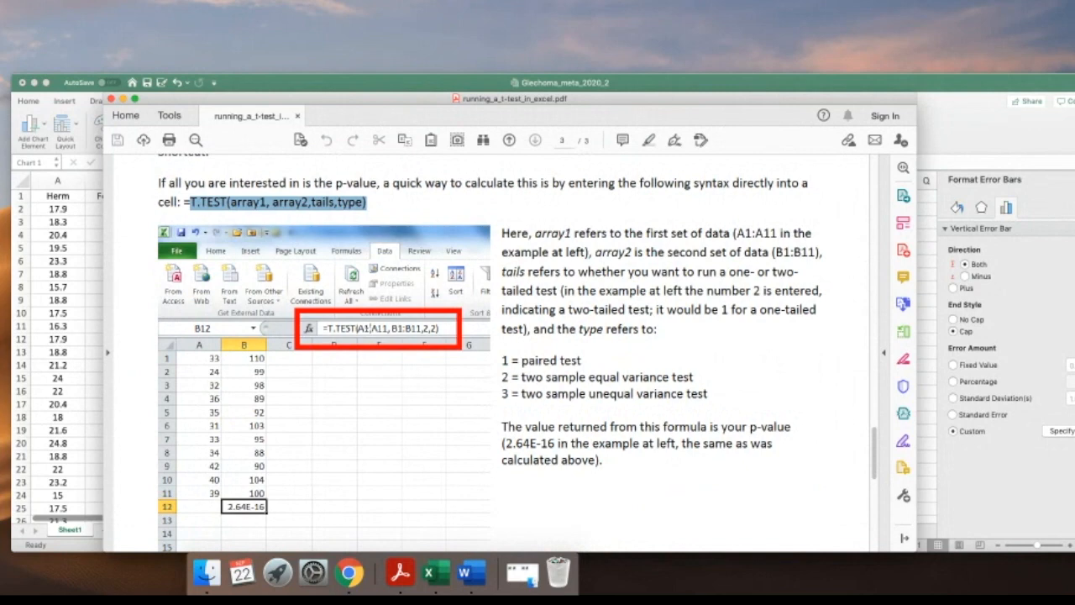
scroll(372, 328, down, 2)
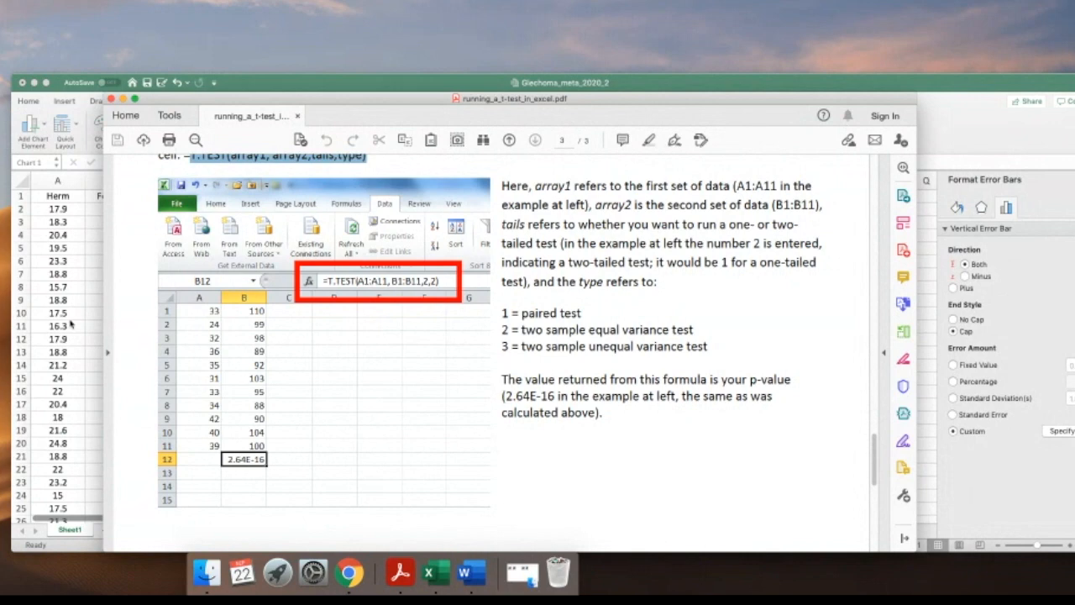
- Switch back to the Glechoma_meta_2020_2 workbook in Excel and select cell D7
click(71, 323)
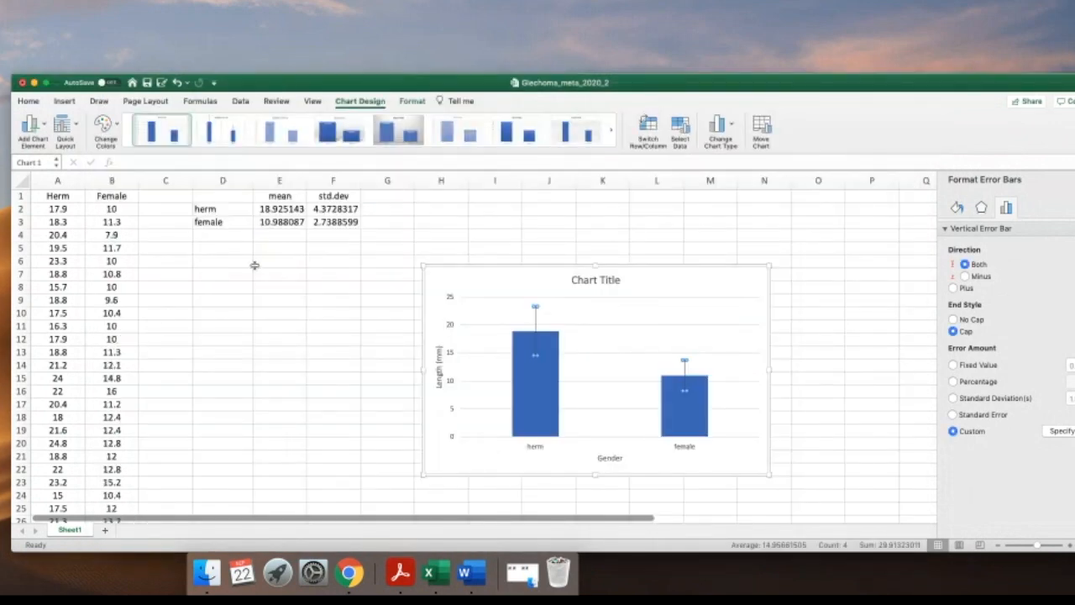
click(221, 276)
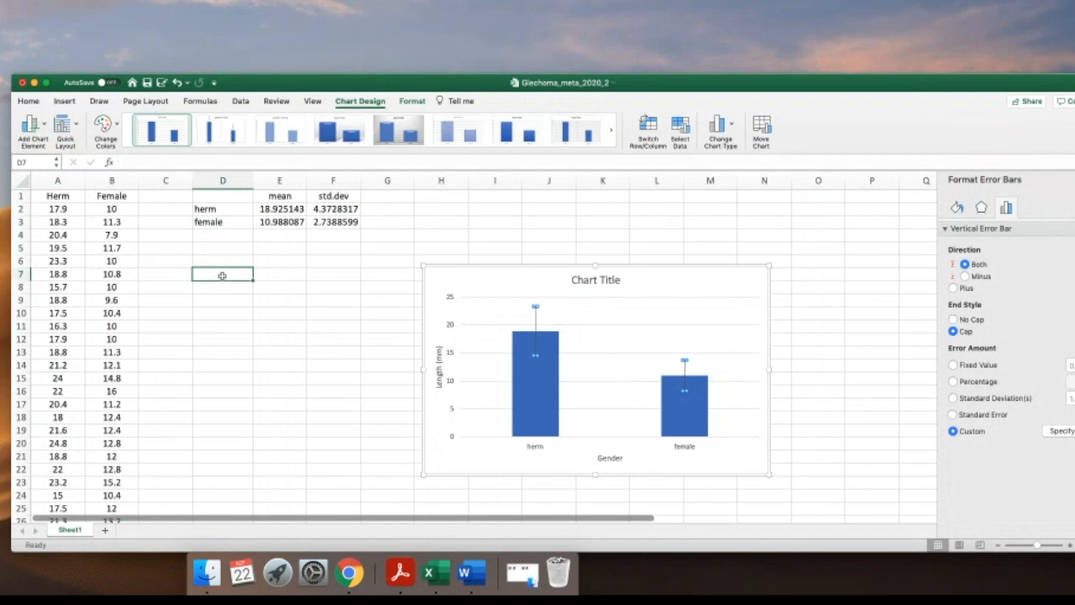
click(225, 277)
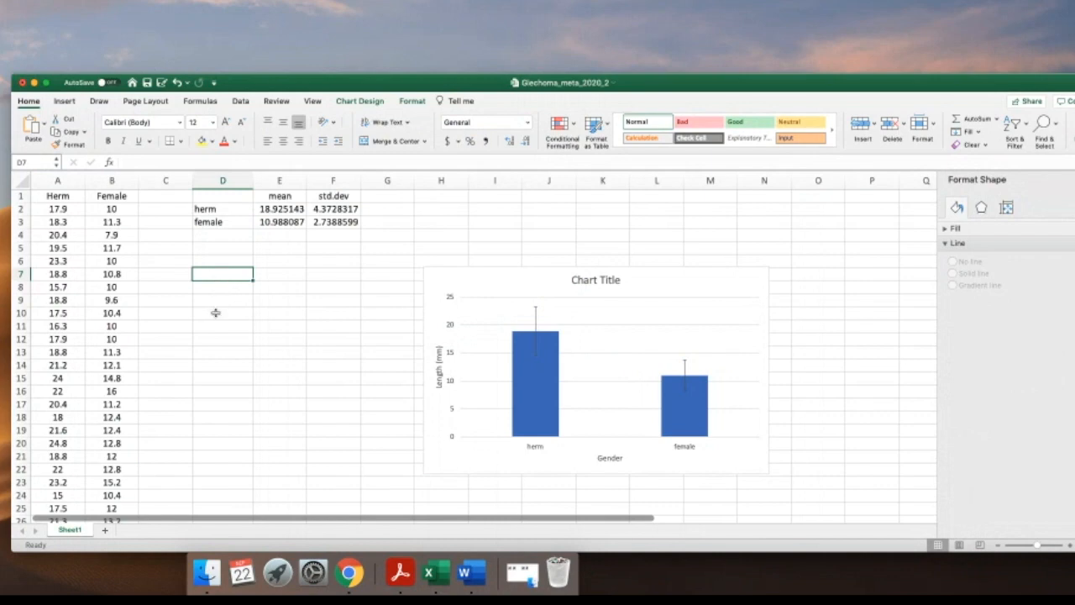
- Paste the T.TEST(array1, array2,tails,type) syntax into cell D7 and put an equals sign in front of it
key(super+v)
click(227, 313)
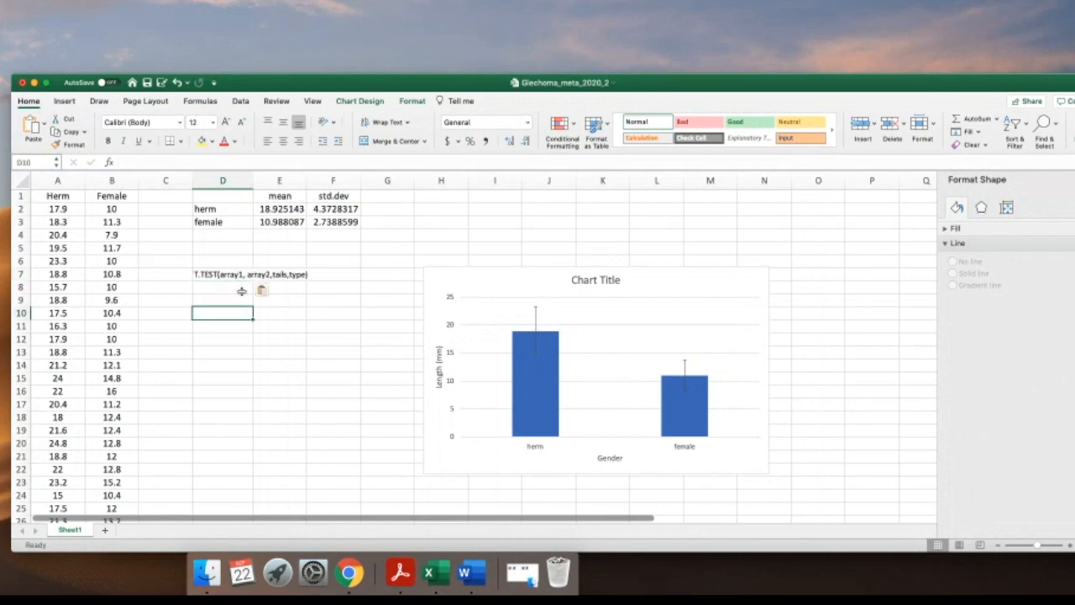
click(220, 274)
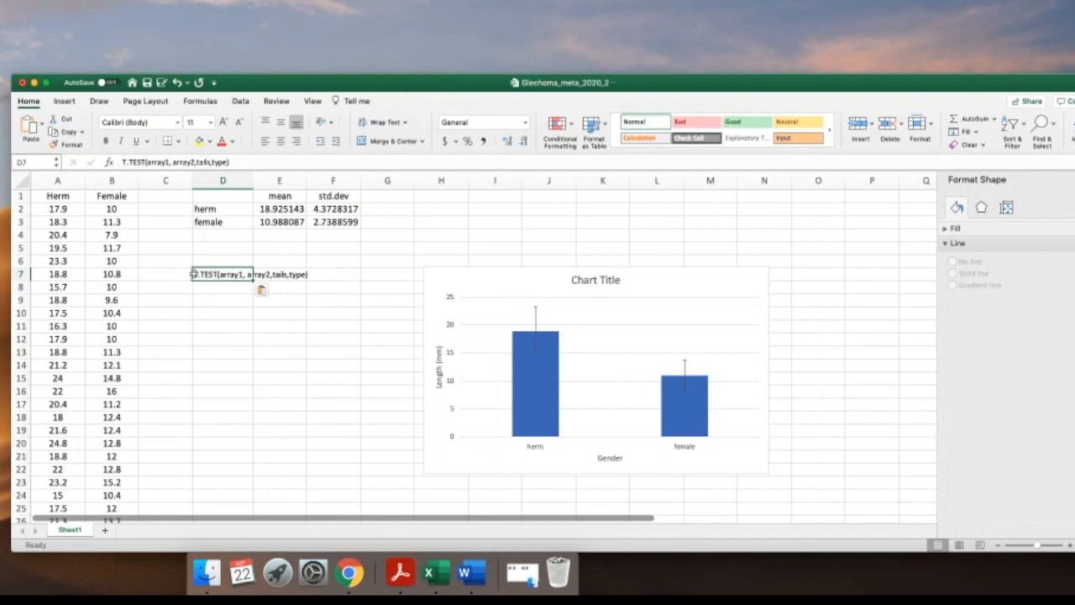
click(120, 161)
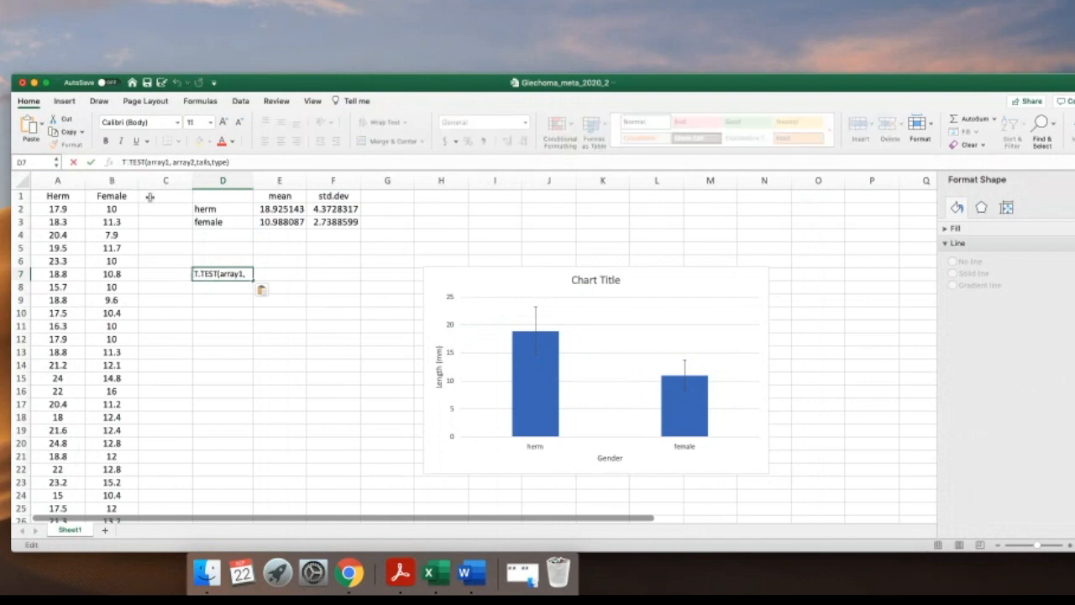
text(=)
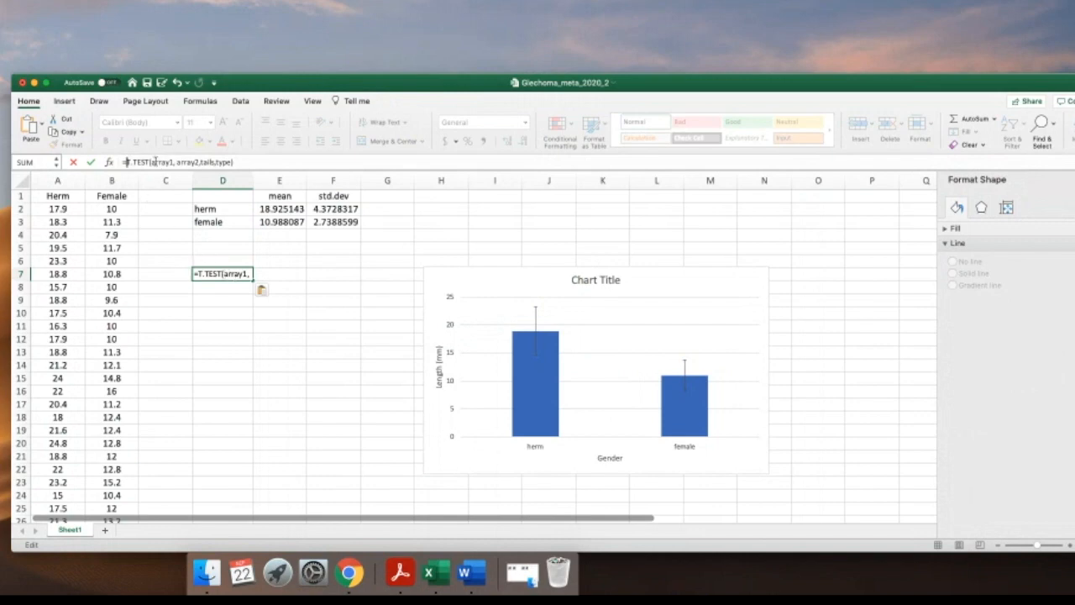
- Replace the array1 placeholder in D7's formula with the Herm data range A2:A526
drag(152, 160, 172, 159)
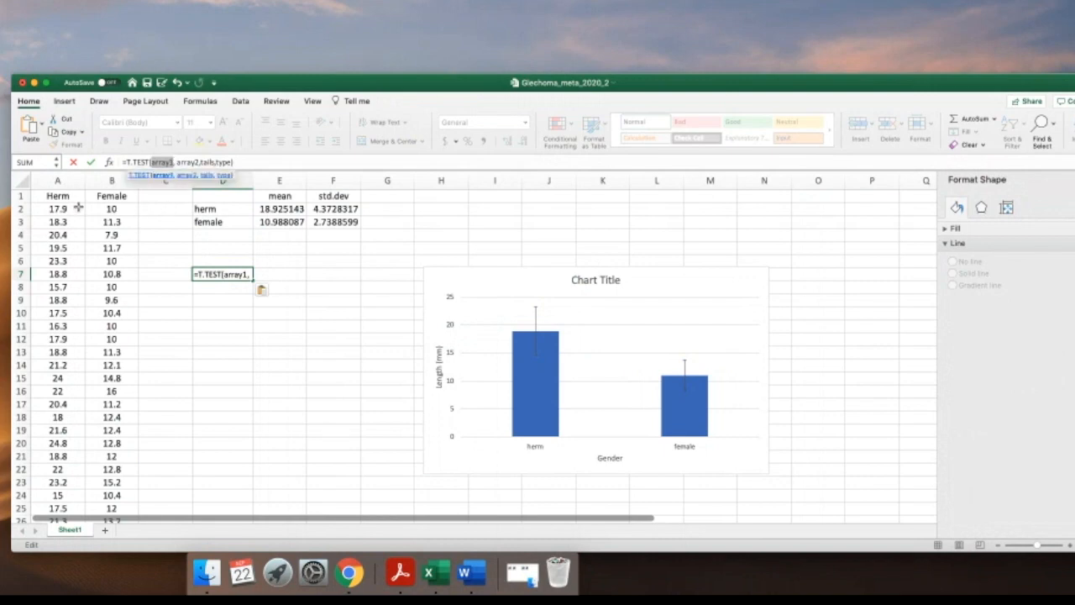
drag(63, 209, 81, 546)
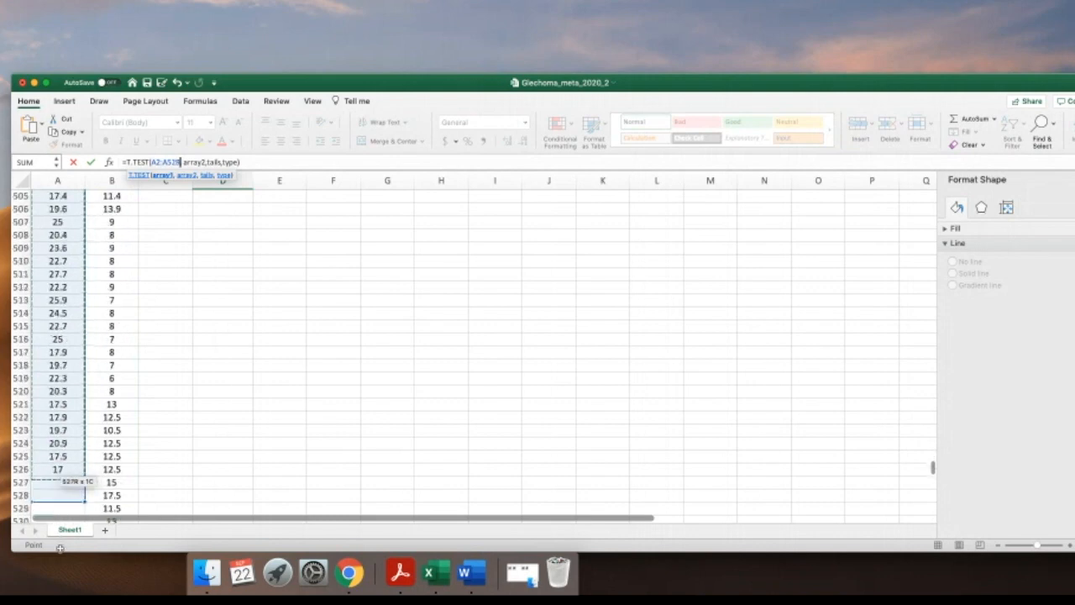
drag(63, 431, 73, 426)
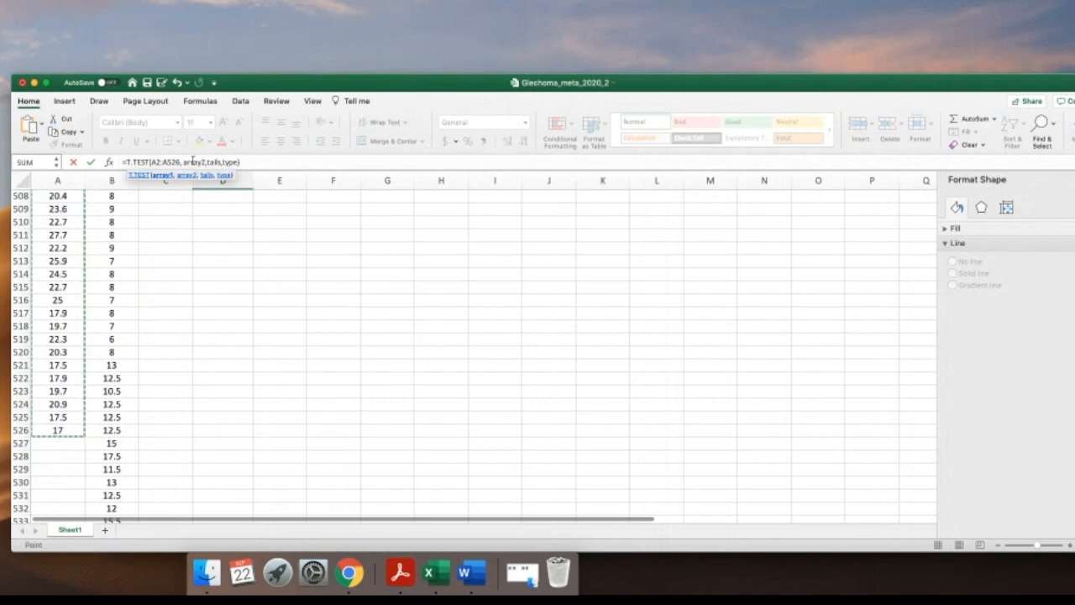
- Replace the array2 placeholder in D7's formula with the Female data range B2:B597
drag(184, 161, 207, 161)
scroll(115, 322, up, 20)
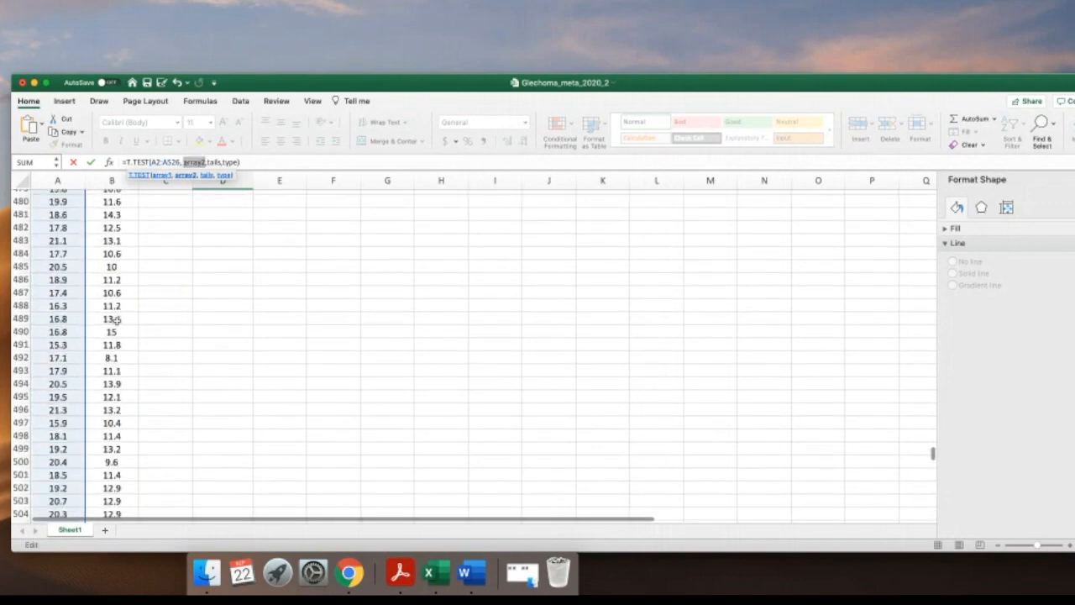
scroll(134, 323, up, 18)
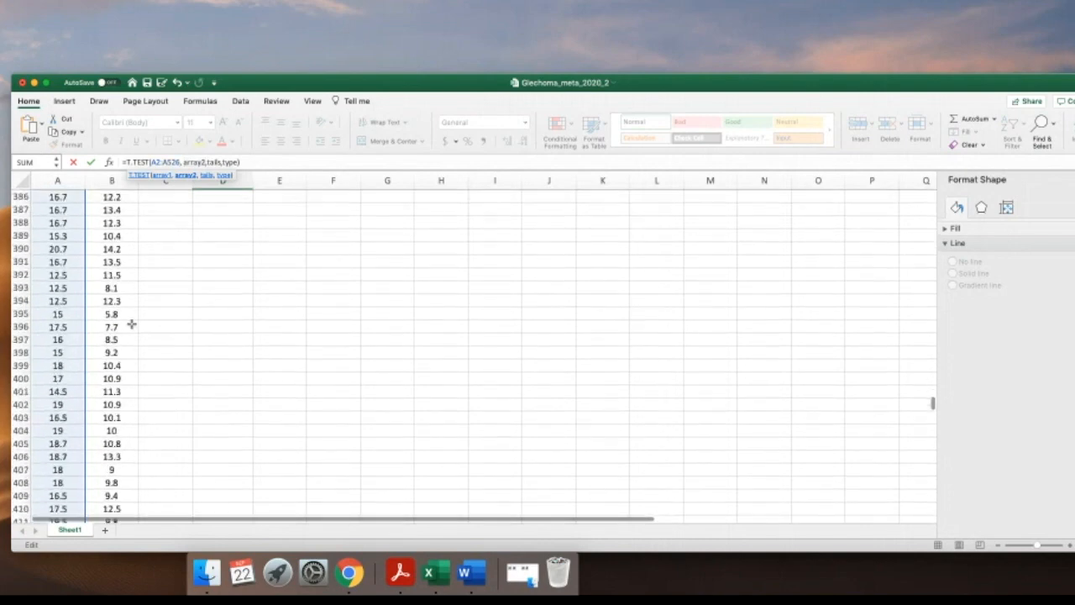
scroll(128, 320, up, 20)
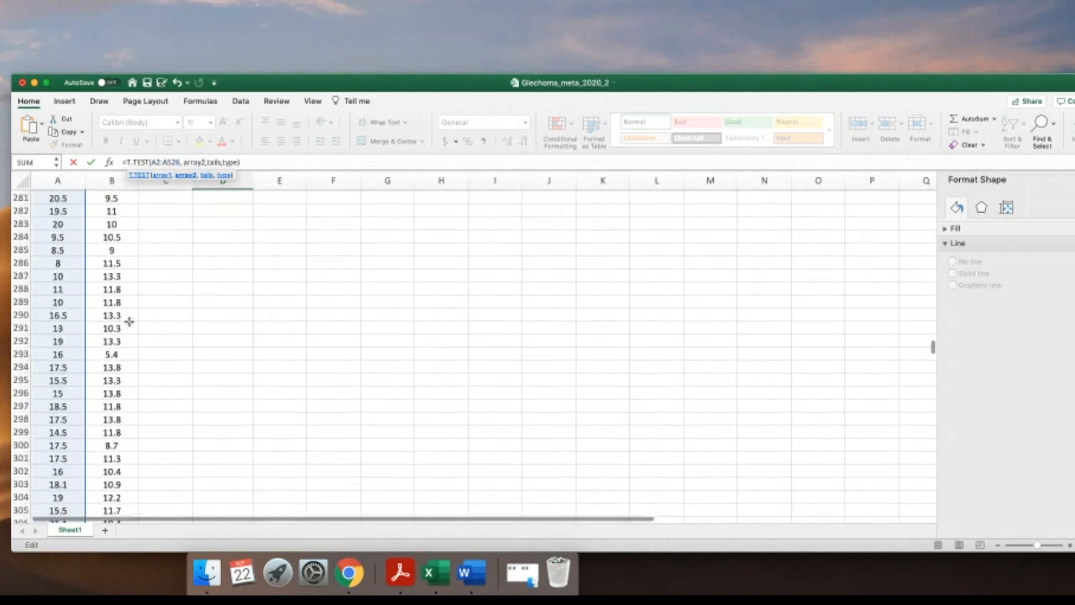
scroll(130, 321, up, 20)
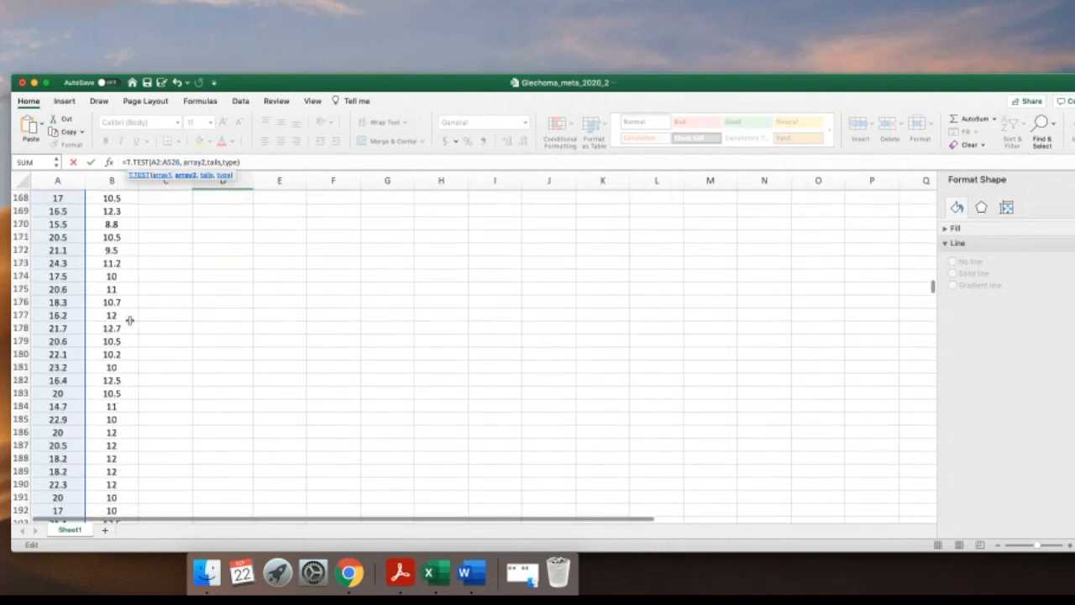
scroll(130, 320, up, 20)
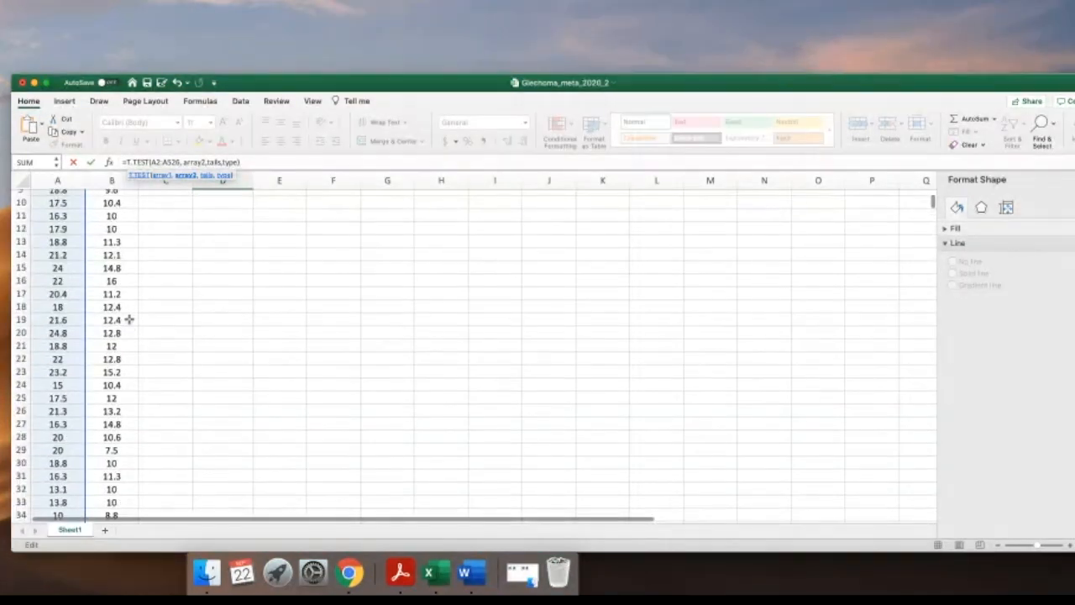
drag(117, 209, 110, 326)
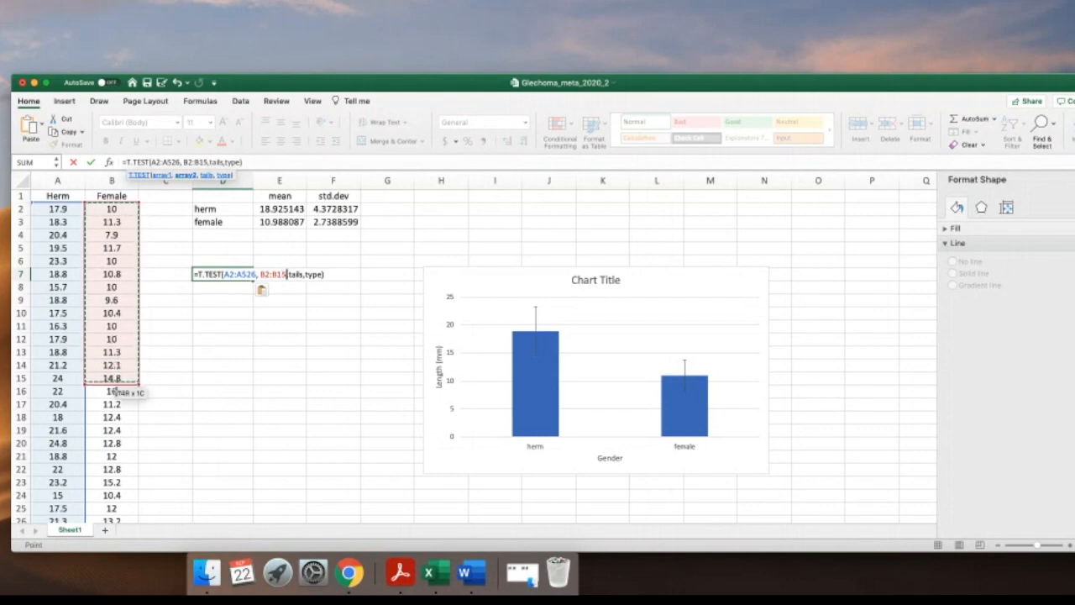
drag(111, 521, 122, 592)
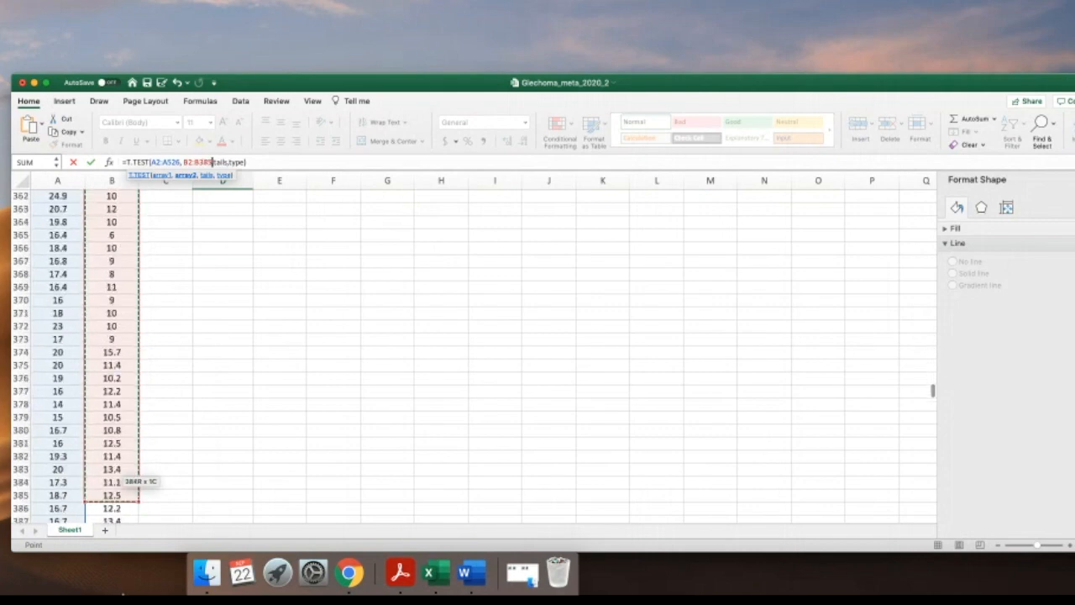
drag(123, 592, 123, 485)
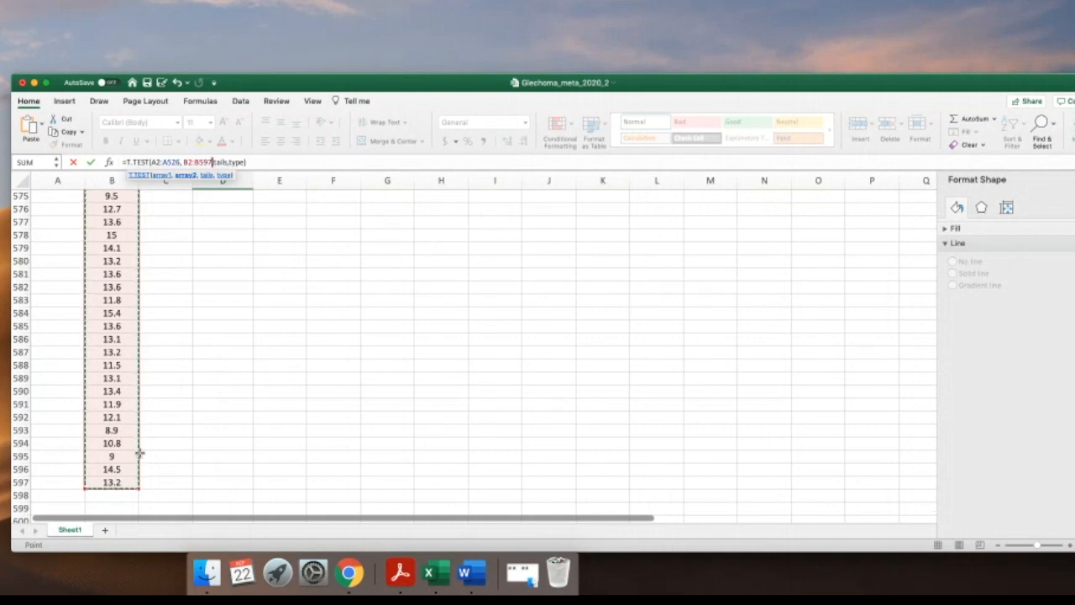
- Replace the tails and type placeholders in D7's T.TEST formula with 2 and 2
scroll(140, 451, up, 4)
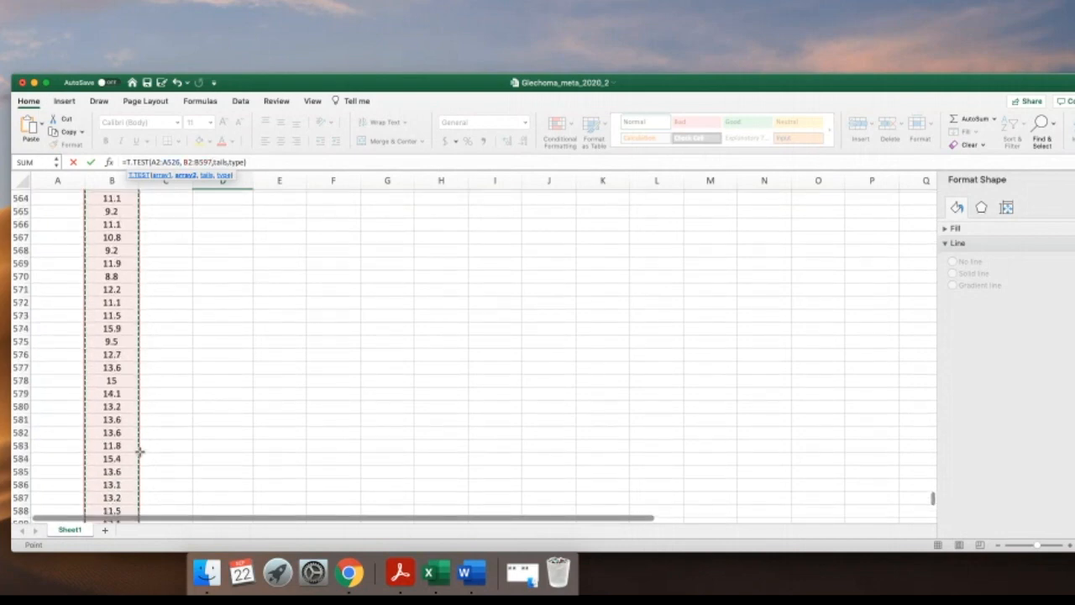
scroll(52, 408, down, 3)
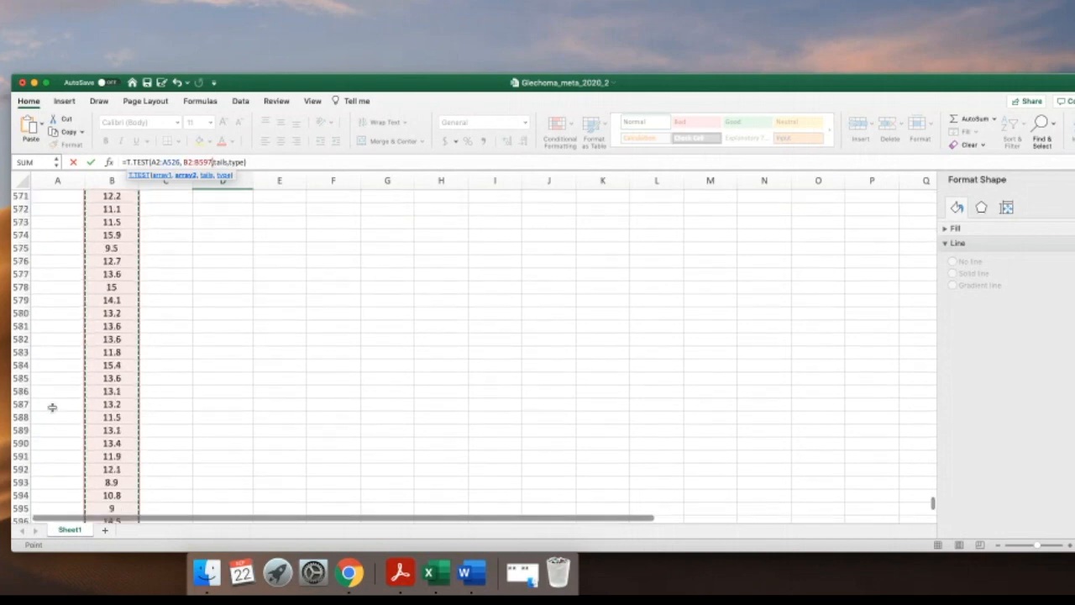
scroll(52, 407, down, 1)
scroll(53, 406, up, 4)
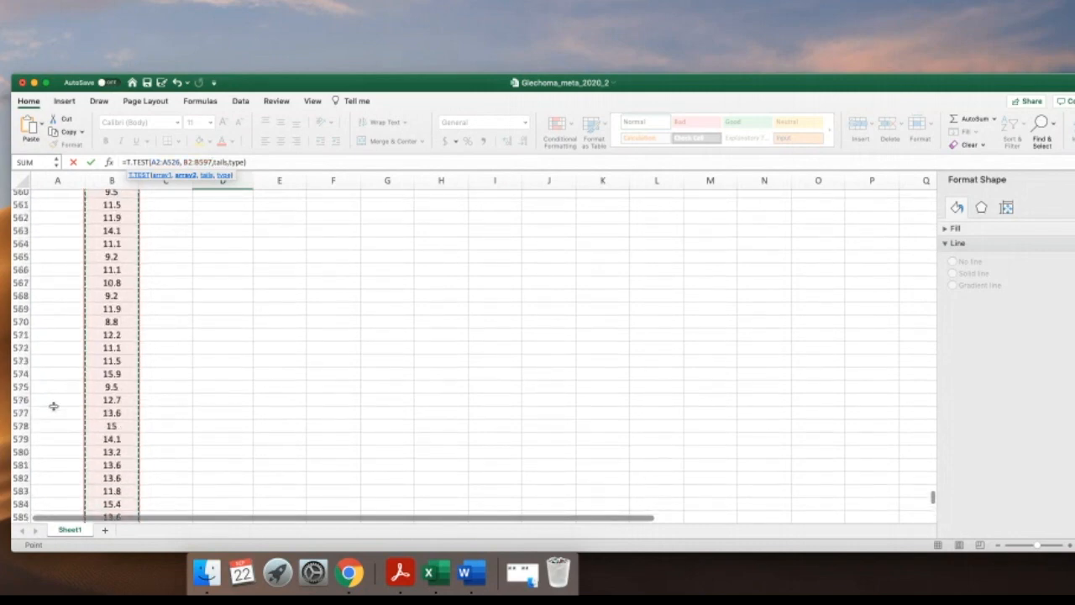
scroll(53, 406, up, 2)
scroll(62, 288, up, 3)
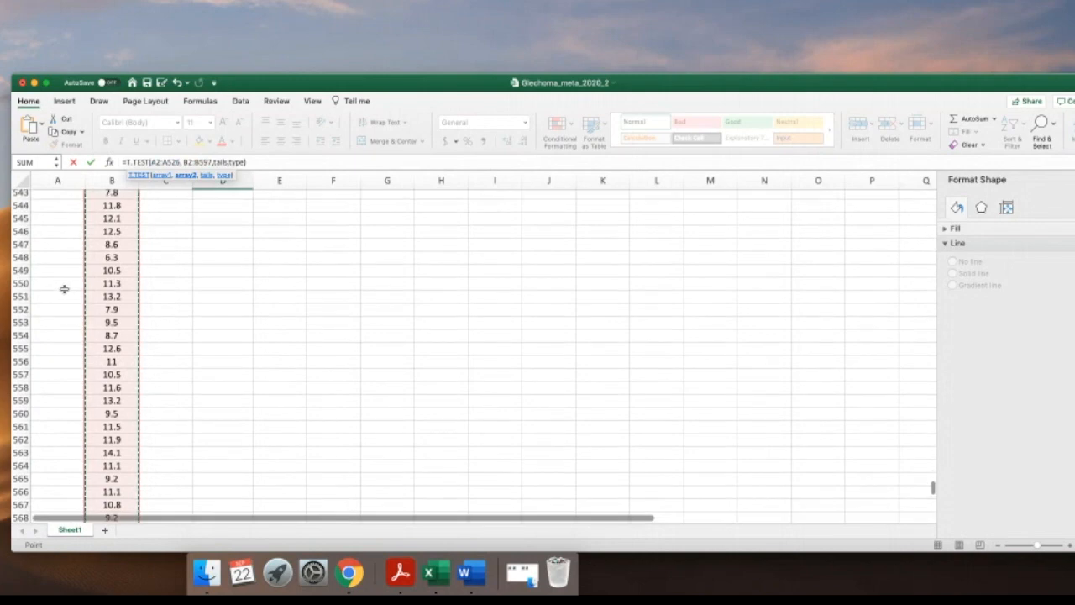
scroll(64, 288, up, 15)
scroll(116, 320, up, 12)
scroll(116, 320, up, 20)
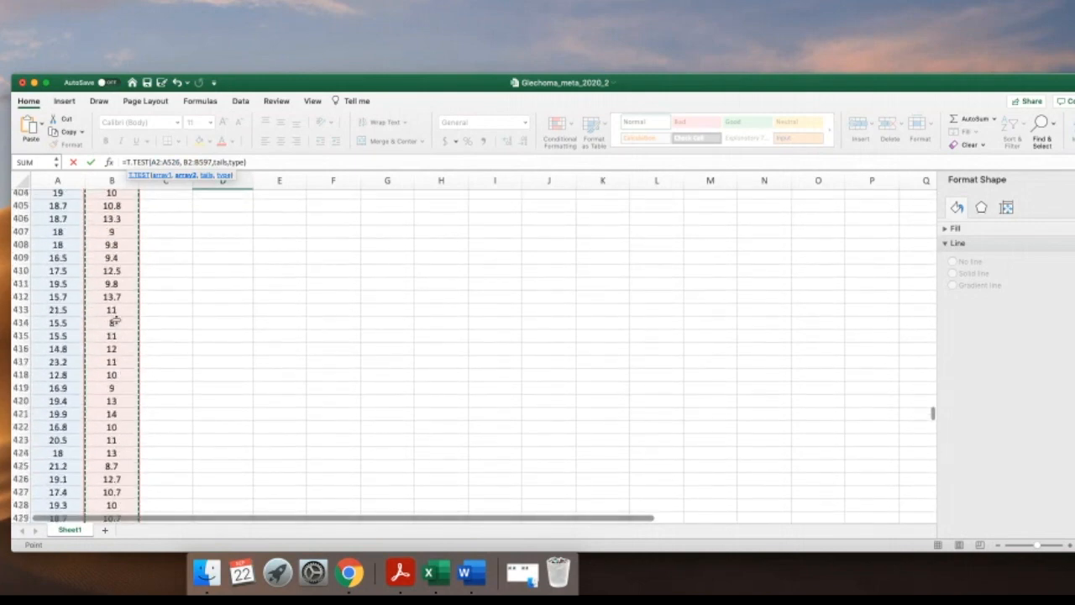
scroll(118, 319, up, 20)
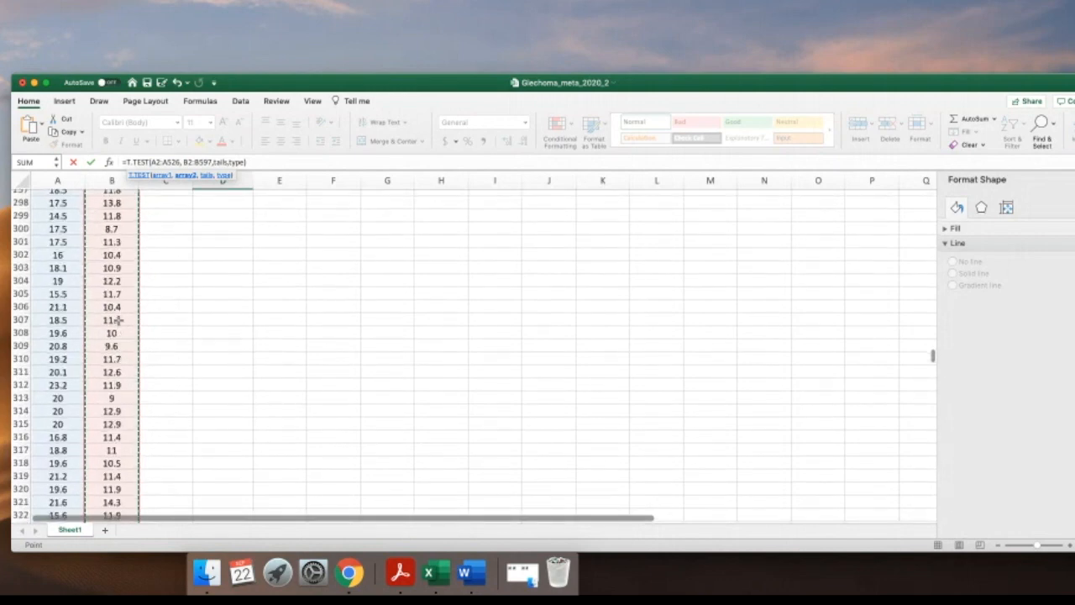
scroll(118, 317, up, 20)
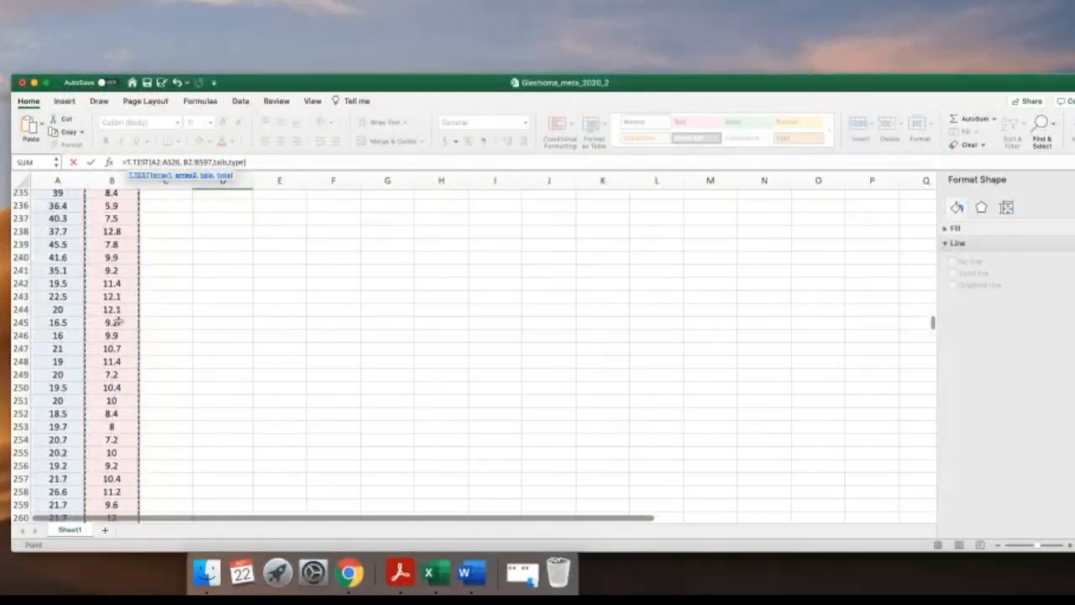
scroll(120, 319, up, 20)
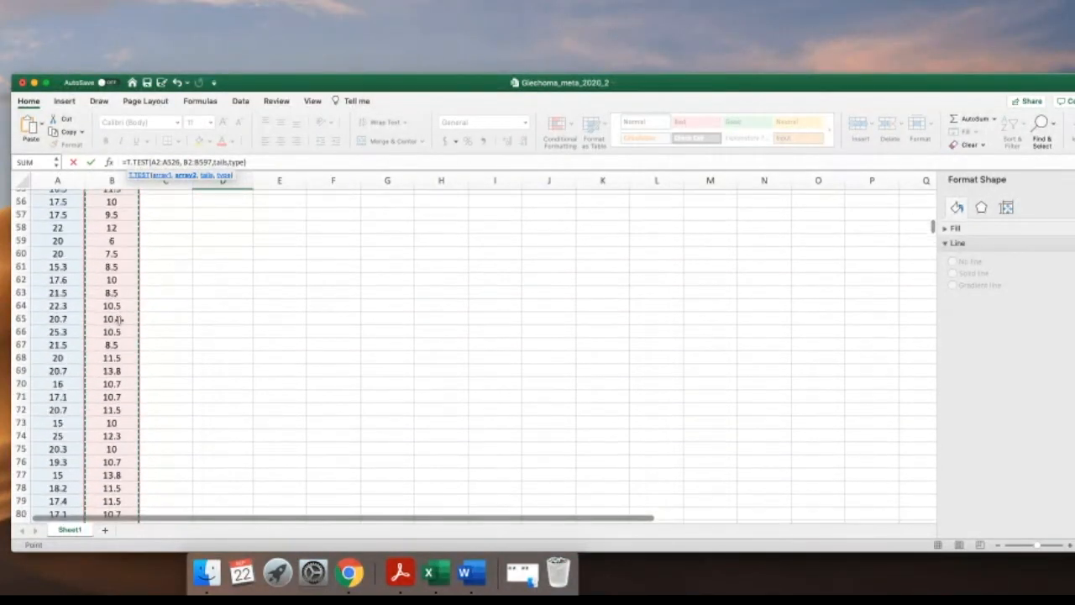
scroll(119, 317, up, 8)
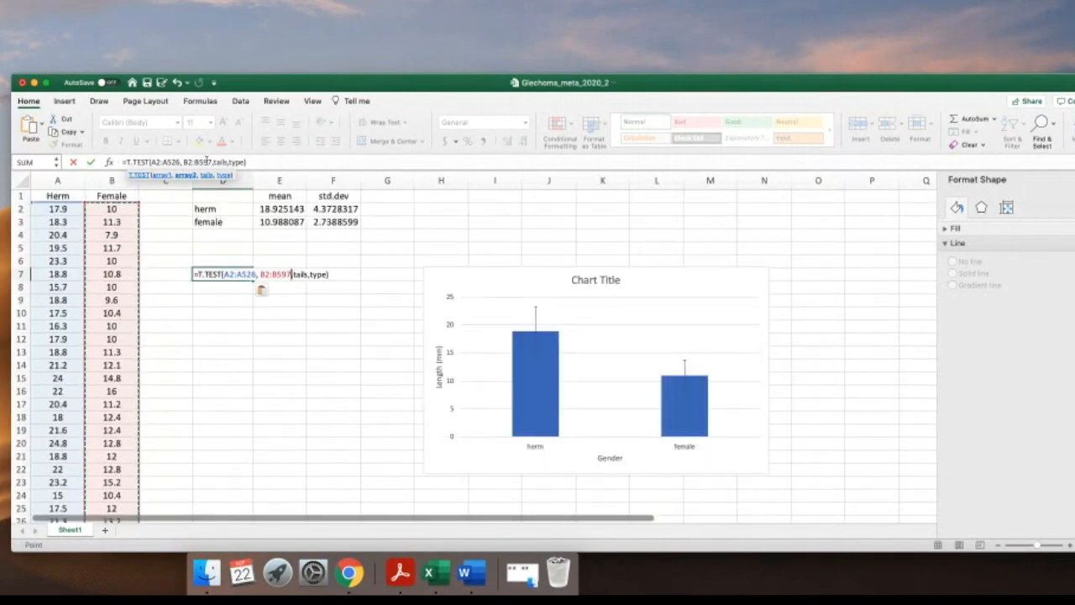
double_click(295, 275)
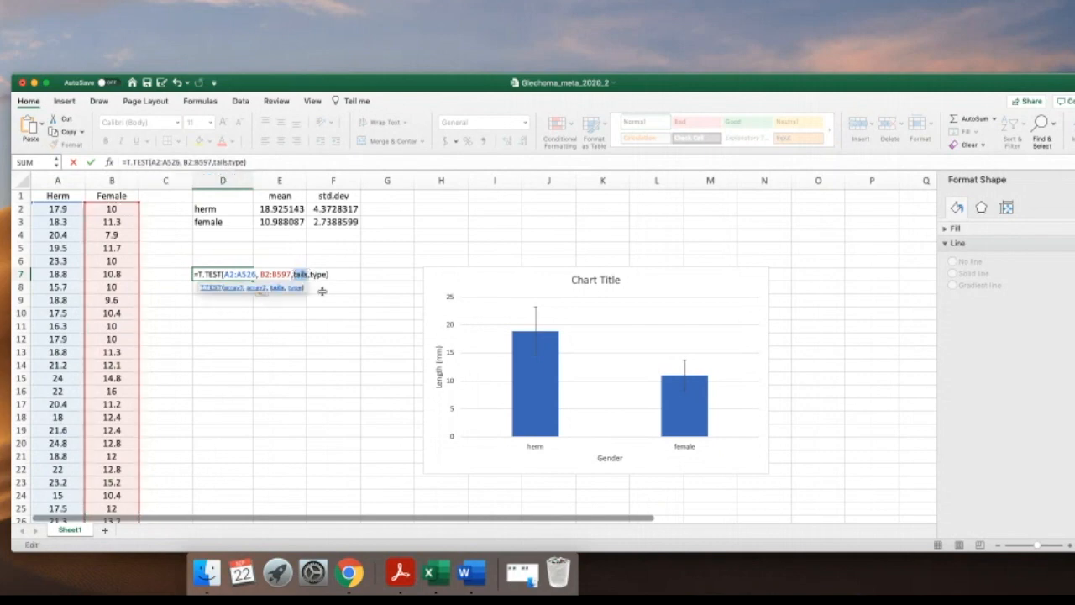
text(2,2)
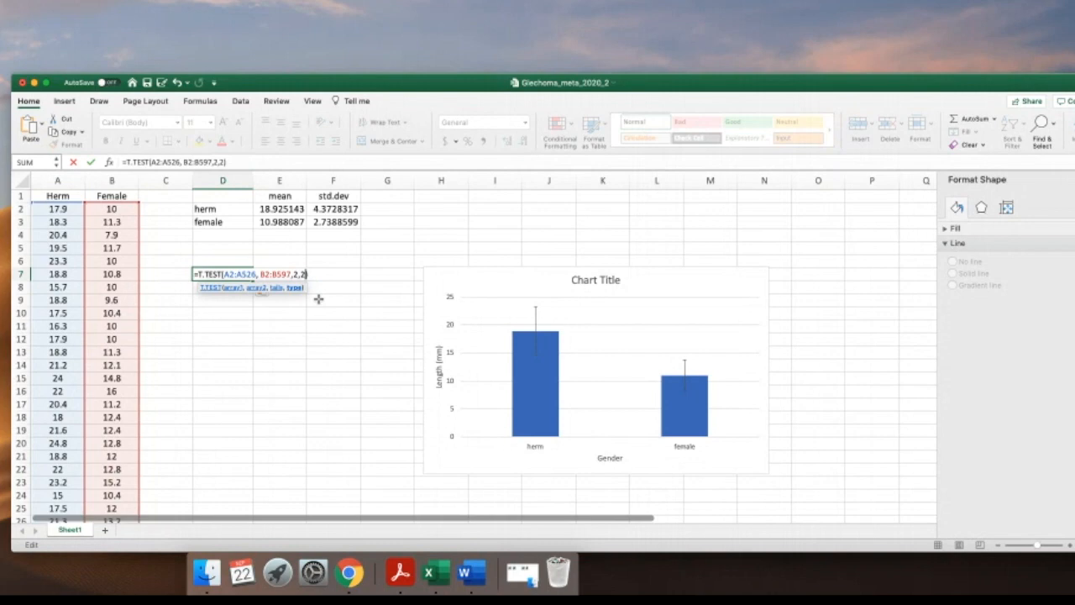
- Try to commit the completed T.TEST formula in cell D7
key(Return)
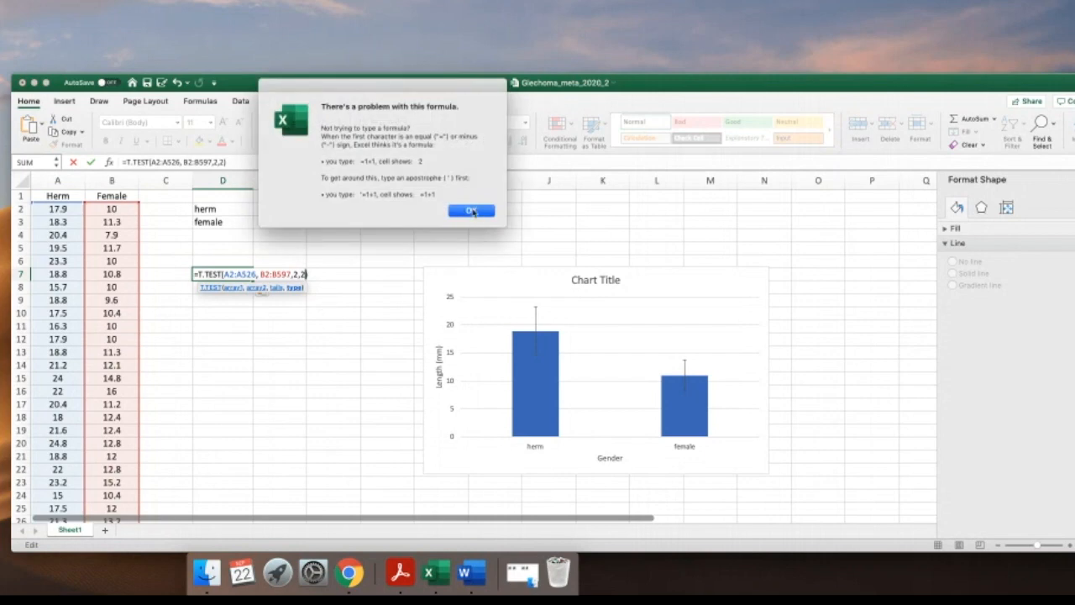
click(472, 211)
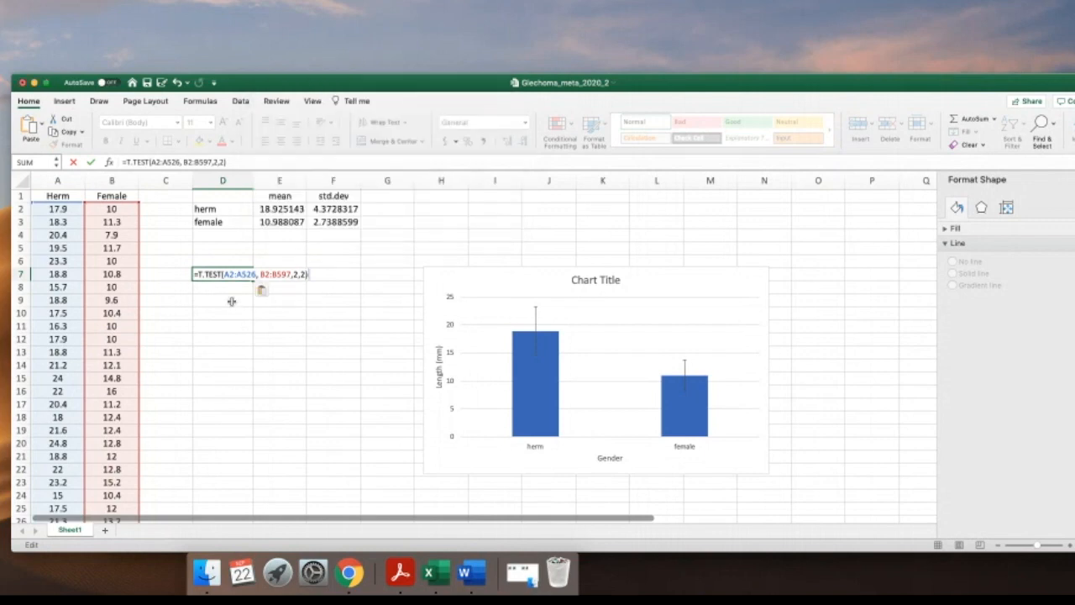
key(Return)
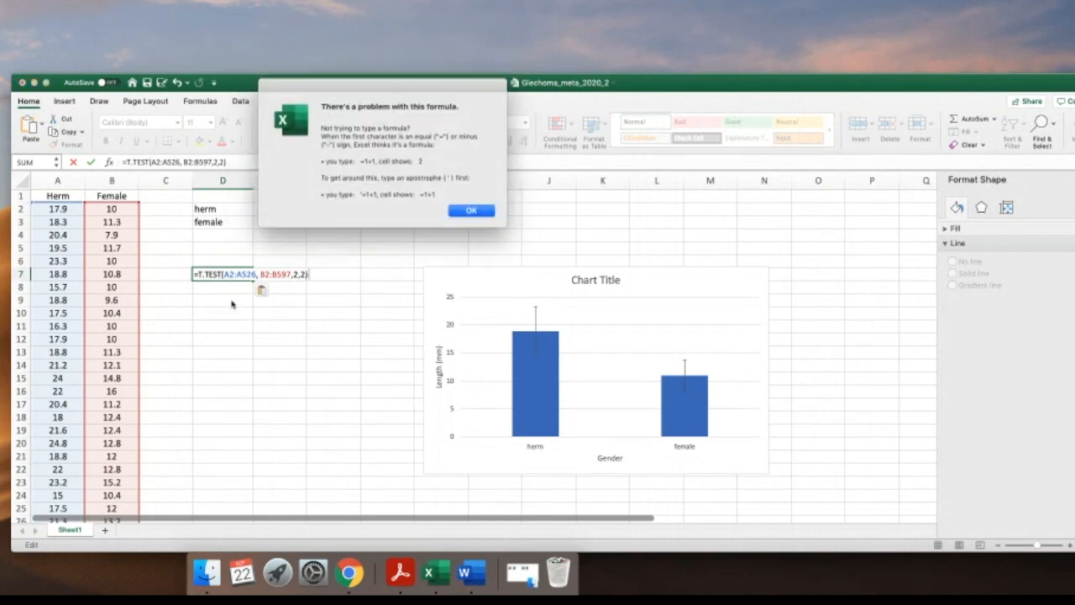
click(466, 210)
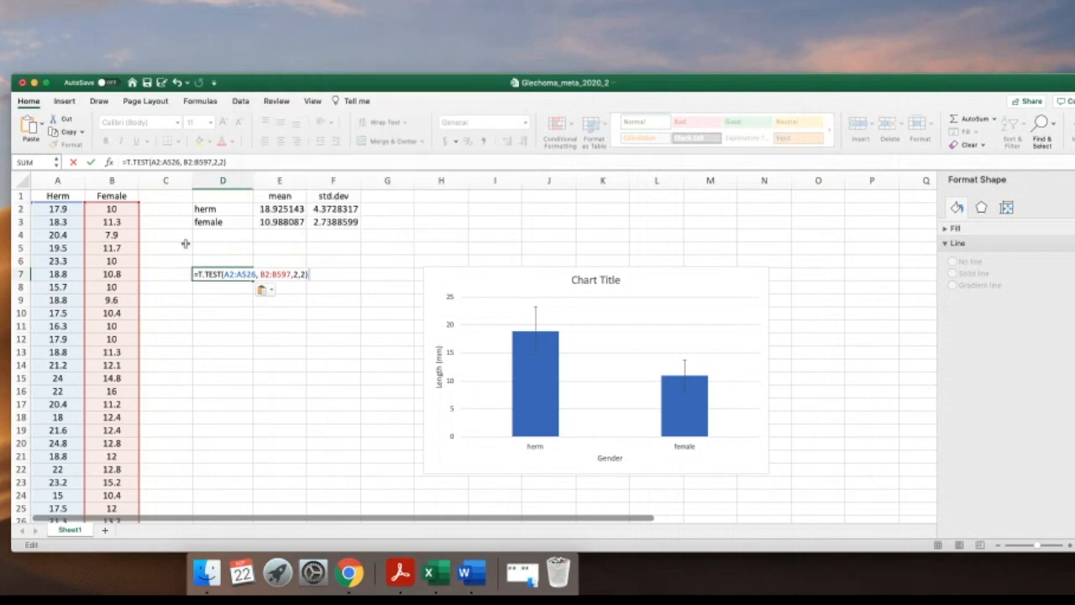
- Recheck the beginning and the last arguments of D7's T.TEST formula and try to commit it again
click(126, 162)
click(212, 274)
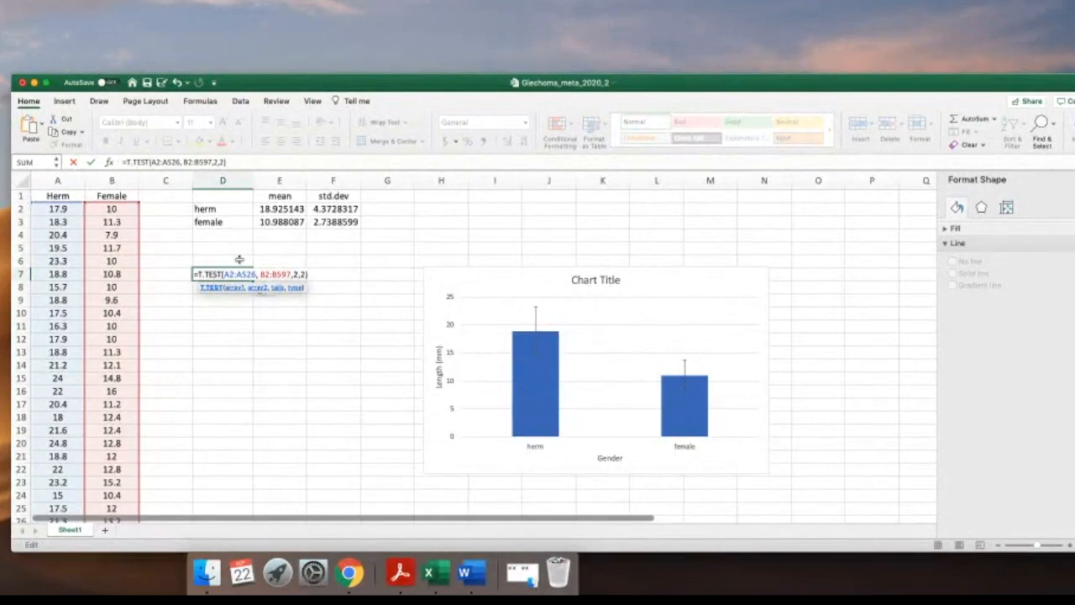
click(294, 274)
key(Right)
key(Right)
key(Right)
key(Right)
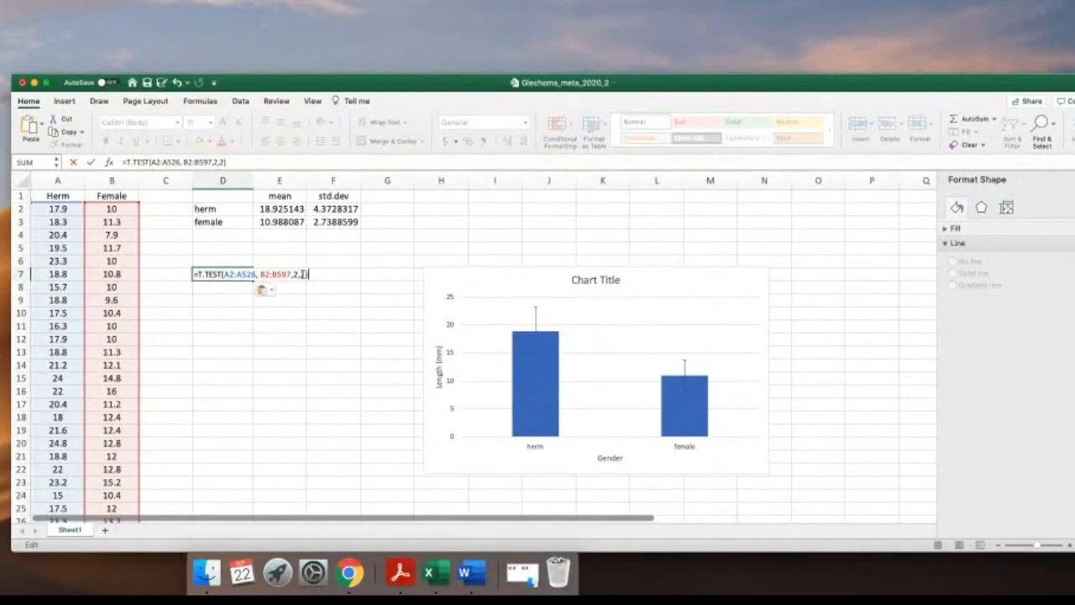
key(Return)
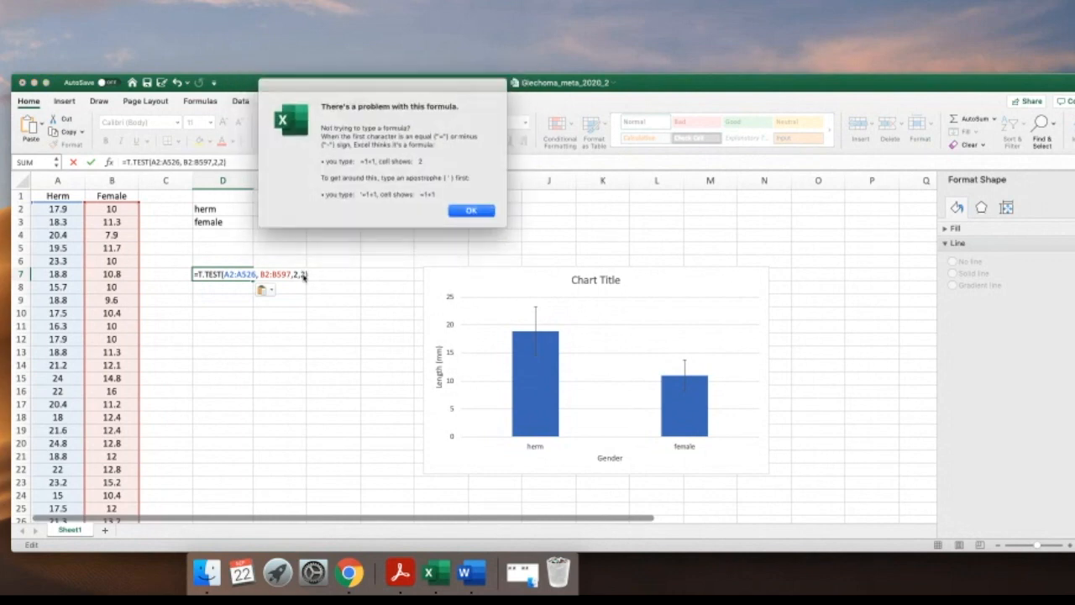
click(471, 211)
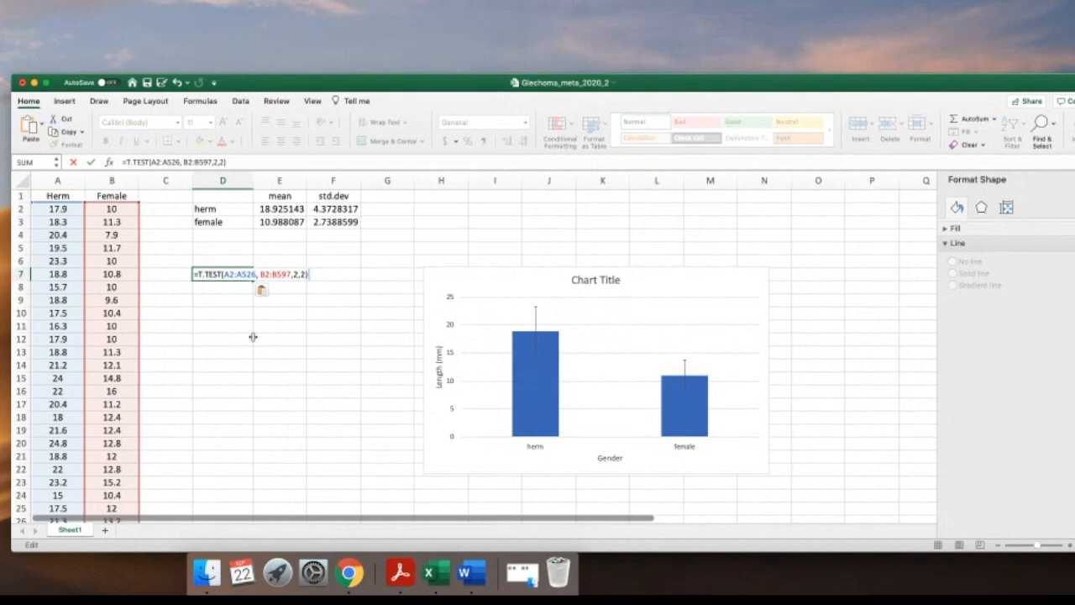
- Inspect the array references and closing arguments of D7's formula, along with the chart's bars and error bars
click(215, 275)
click(234, 275)
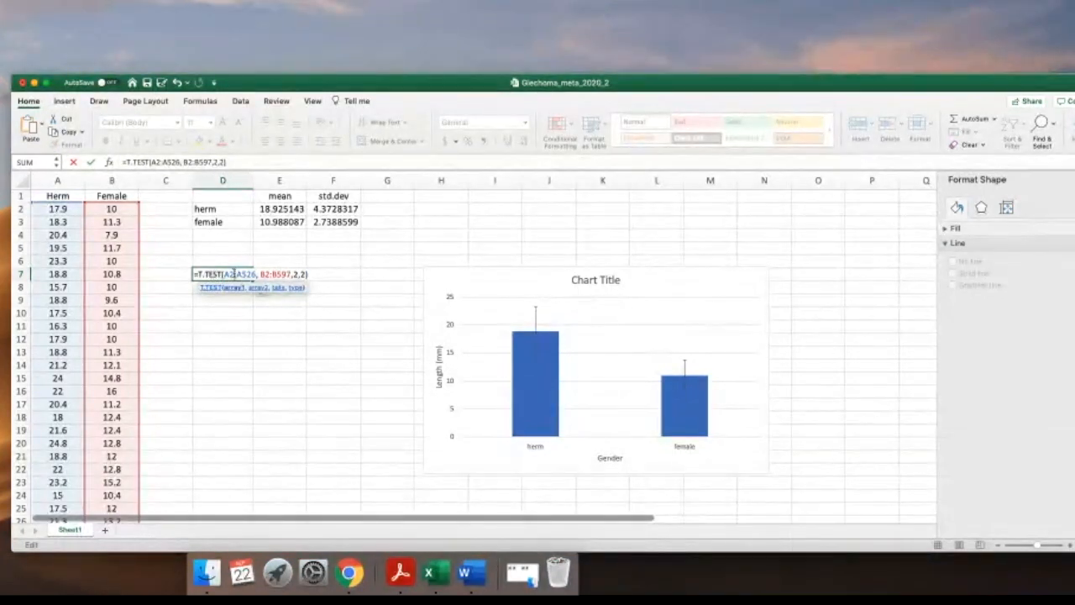
click(284, 273)
scroll(145, 376, down, 4)
scroll(145, 375, down, 6)
scroll(145, 375, up, 10)
click(306, 274)
click(198, 275)
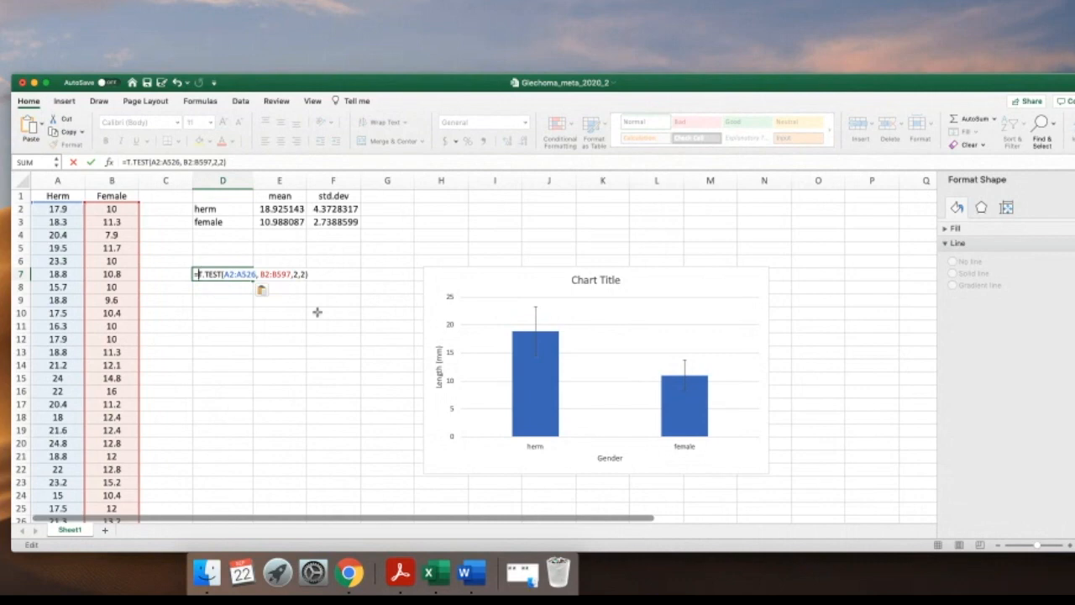
mouse_move(540, 354)
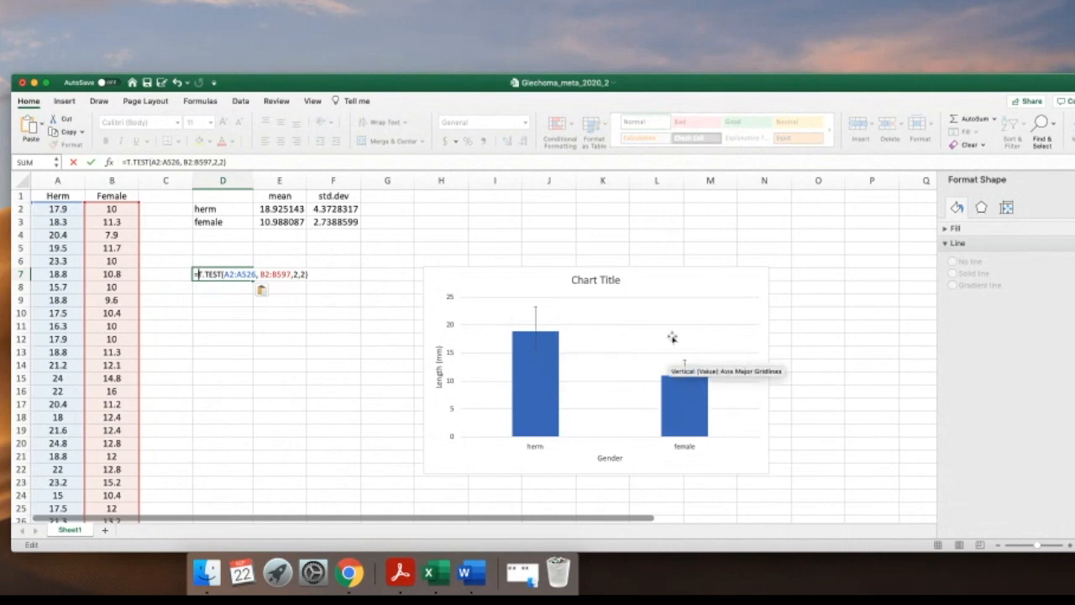
mouse_move(678, 386)
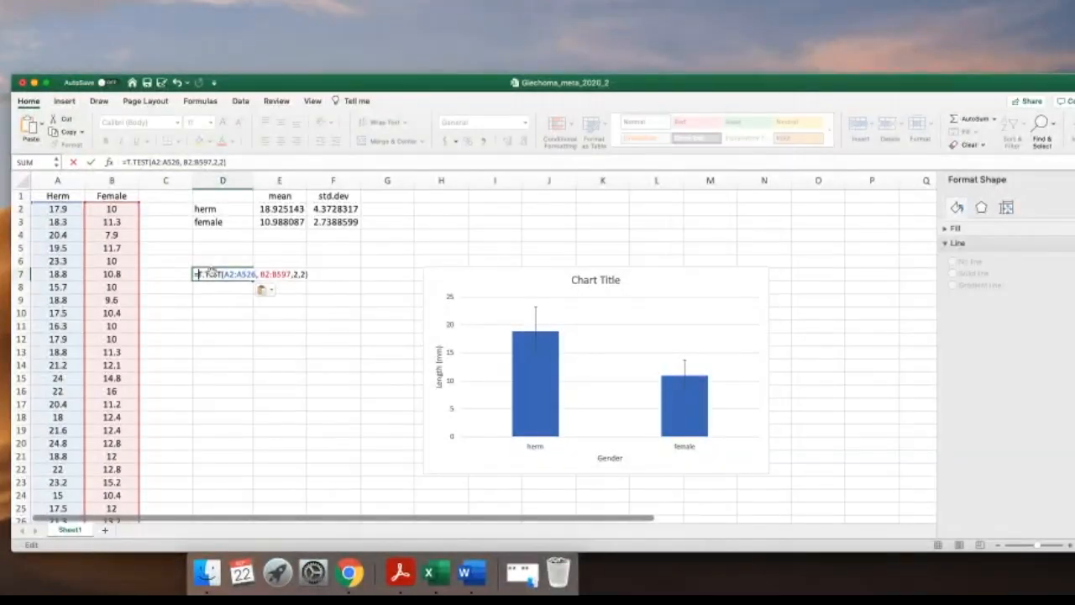
- Examine the lower end of the Herm and Female columns against the ranges highlighted by the formula
scroll(114, 312, down, 10)
scroll(111, 310, down, 14)
scroll(112, 313, down, 19)
scroll(111, 312, down, 20)
scroll(112, 312, down, 20)
scroll(113, 309, down, 20)
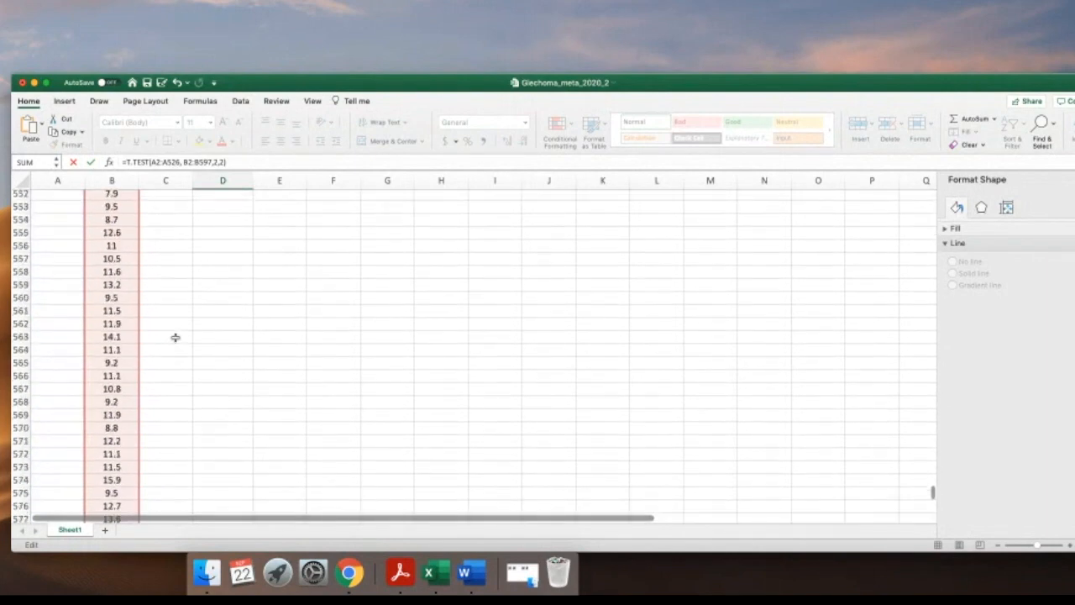
scroll(174, 336, up, 9)
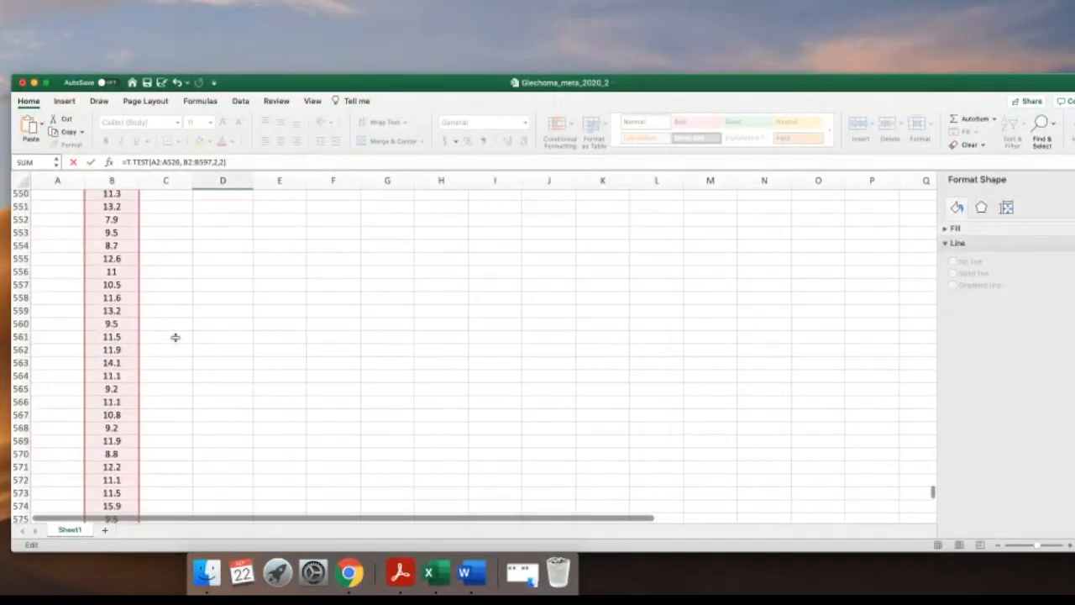